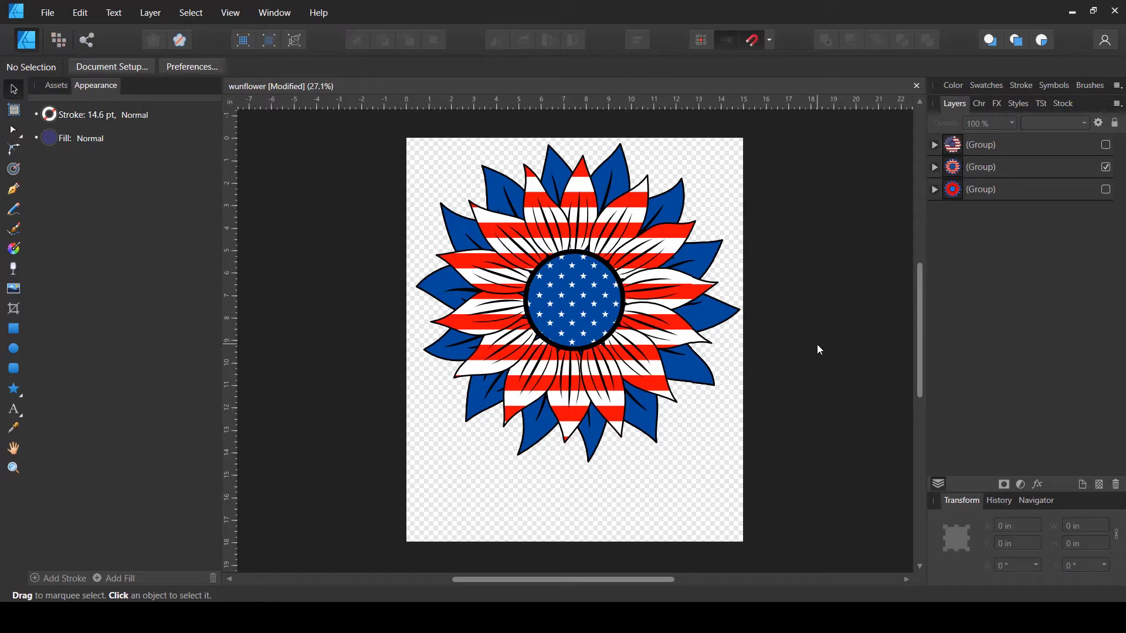
# - Preview each sunflower variant by toggling the visibility of the three groups in the wunflower document
pyautogui.click(1106, 168)
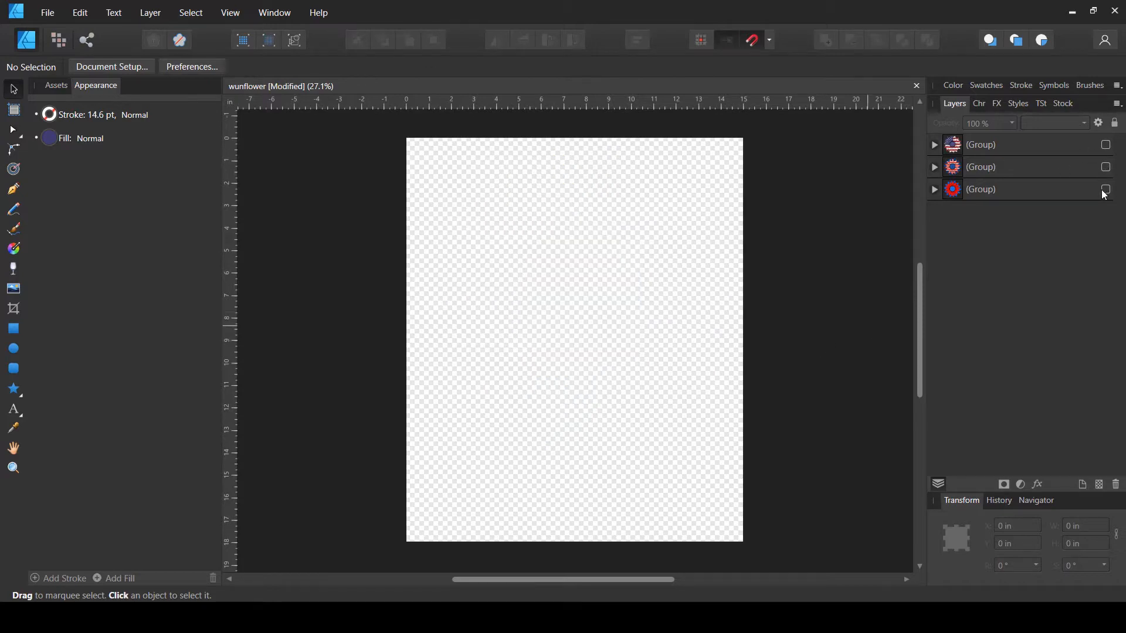
pyautogui.click(1106, 190)
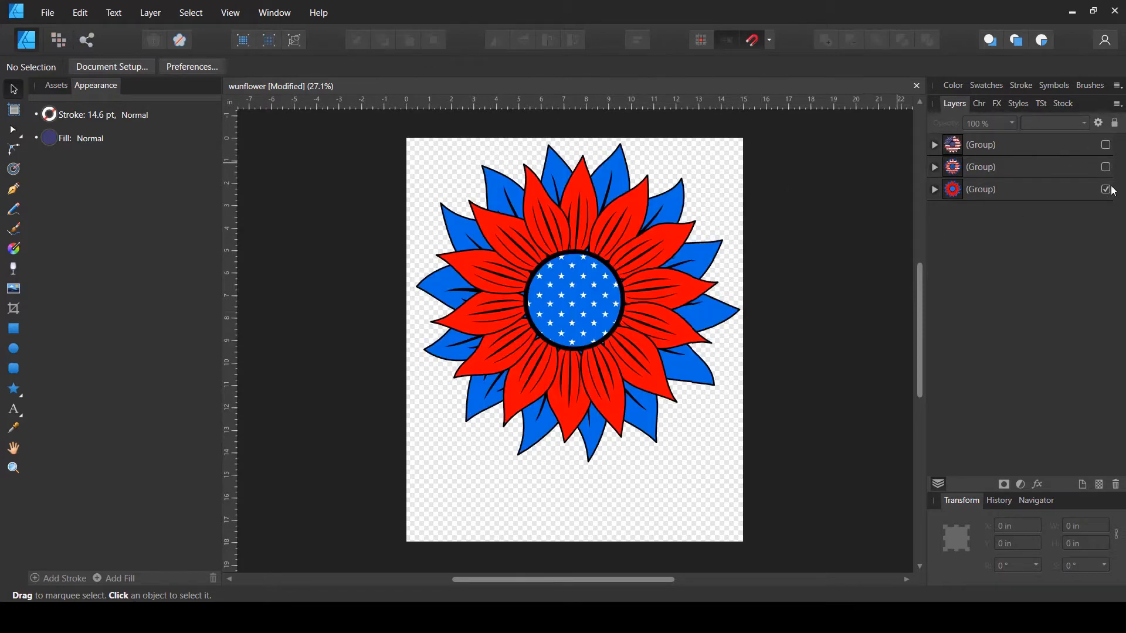
pyautogui.click(1105, 144)
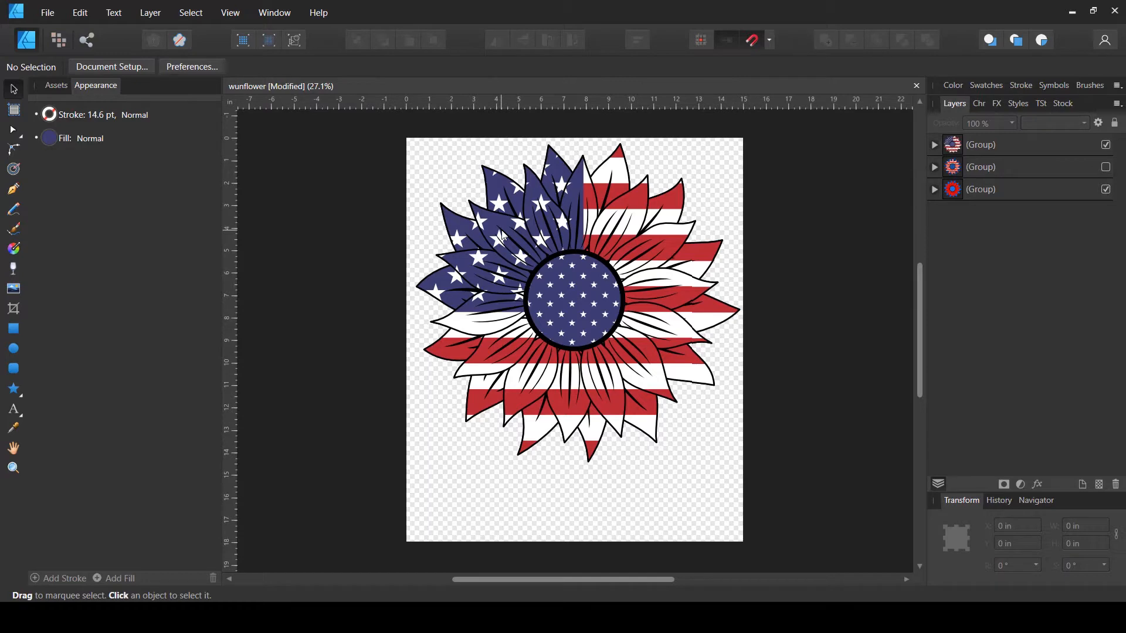
pyautogui.click(1105, 145)
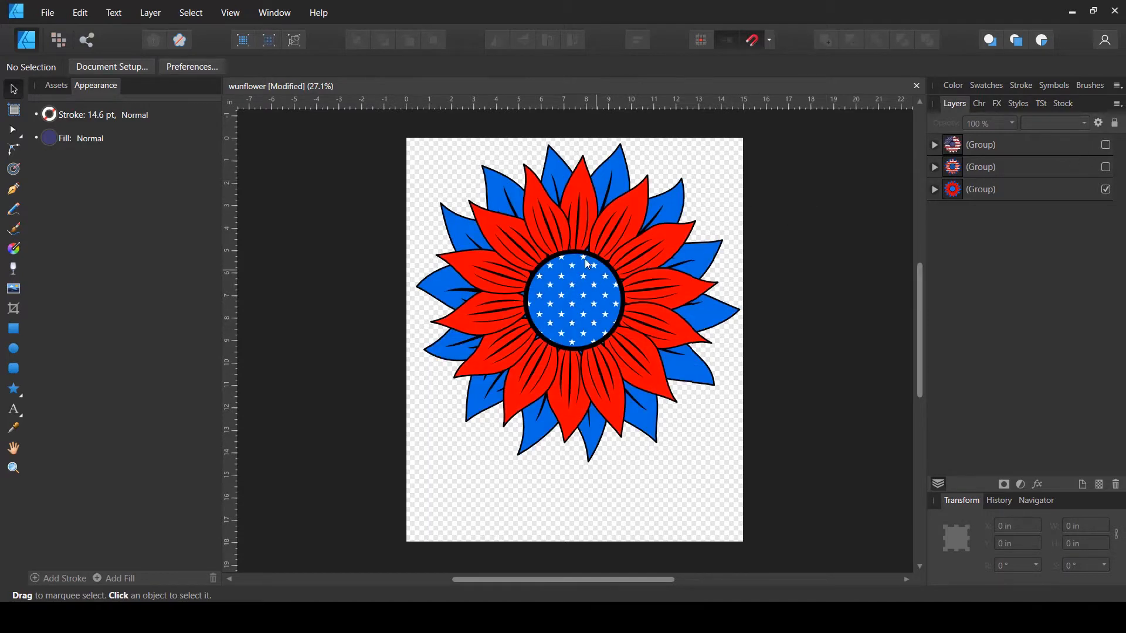
pyautogui.click(1106, 167)
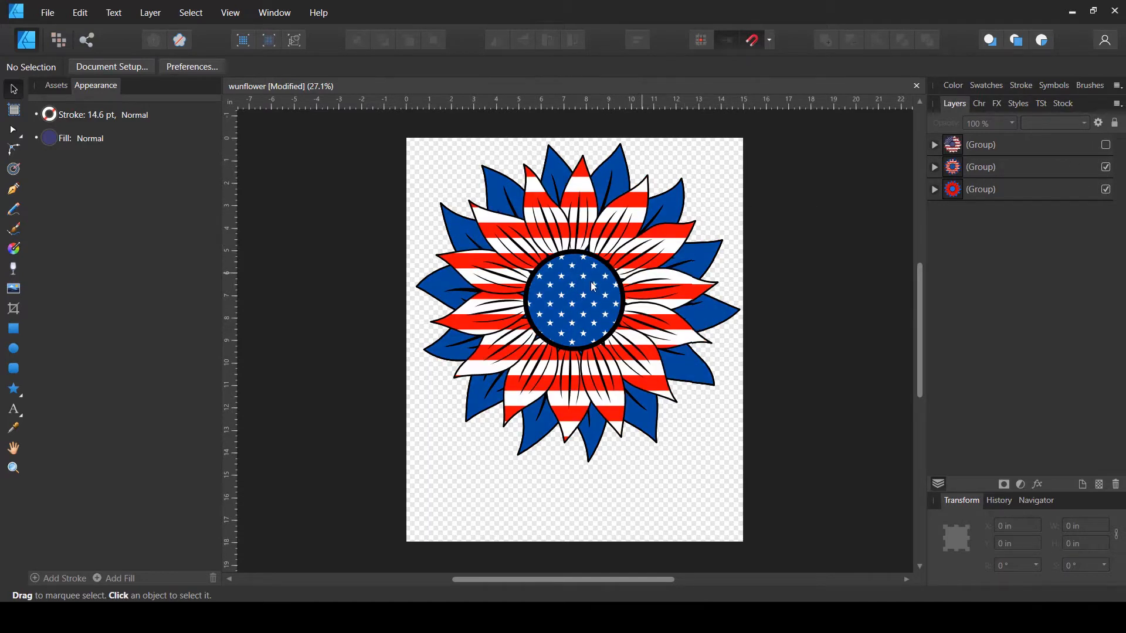
pyautogui.click(1105, 145)
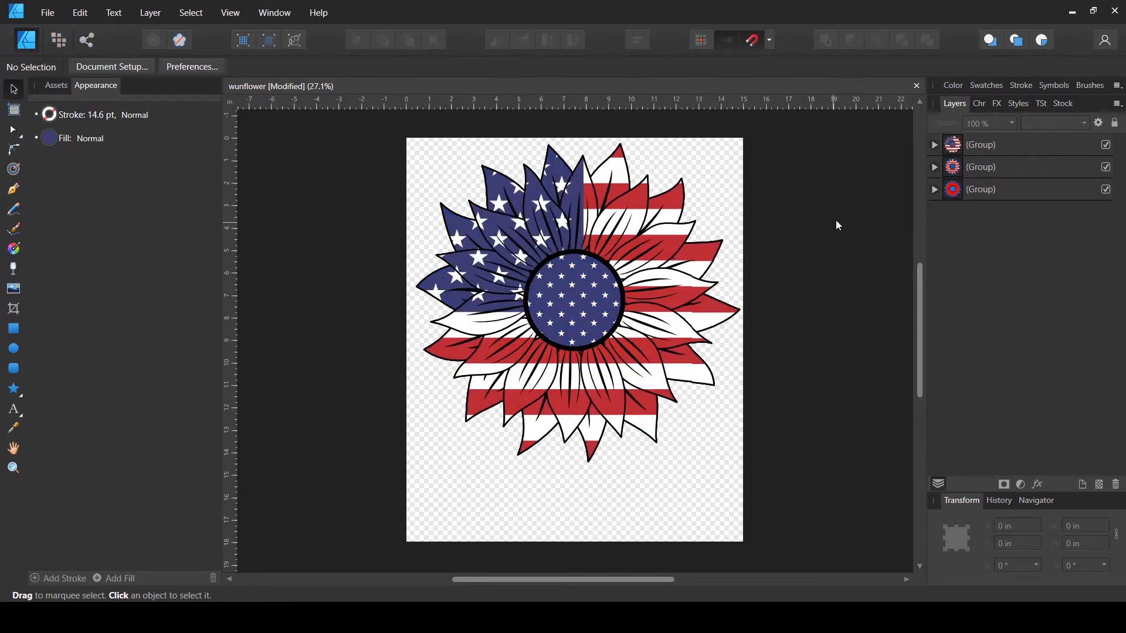
pyautogui.click(1105, 145)
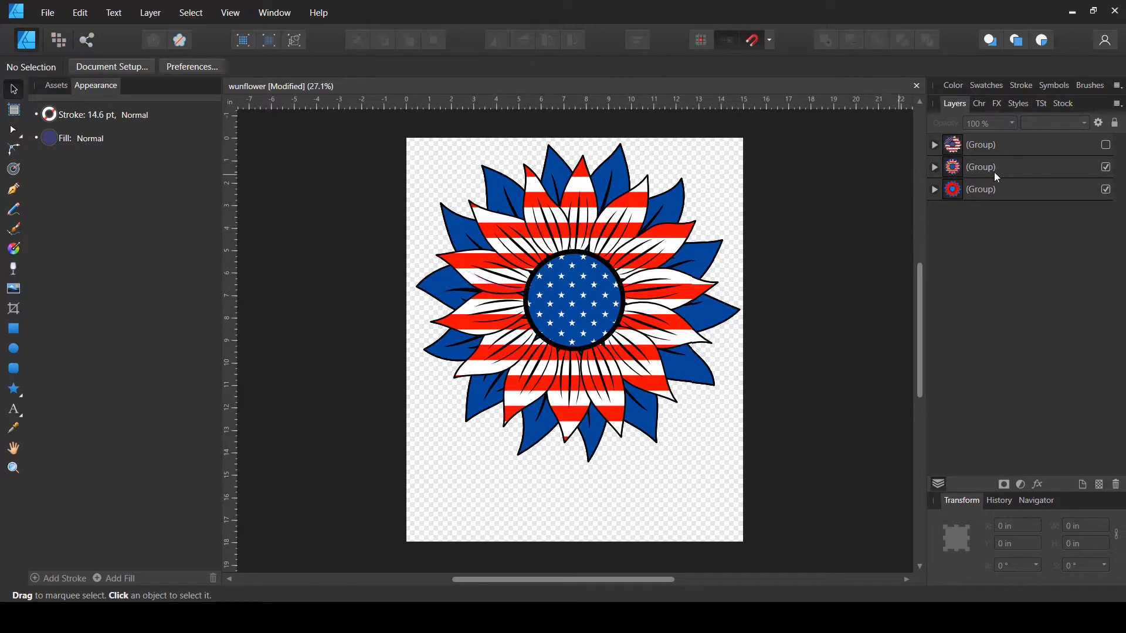
pyautogui.click(1105, 145)
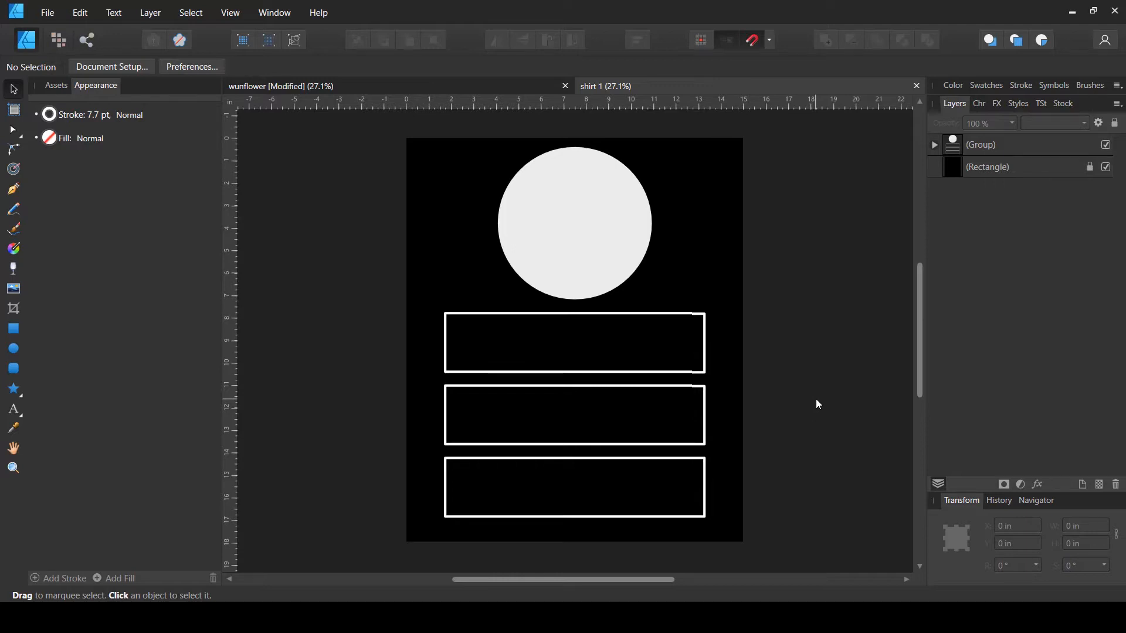
# - Hide the placeholder layout group in the shirt 1 document
pyautogui.click(1106, 145)
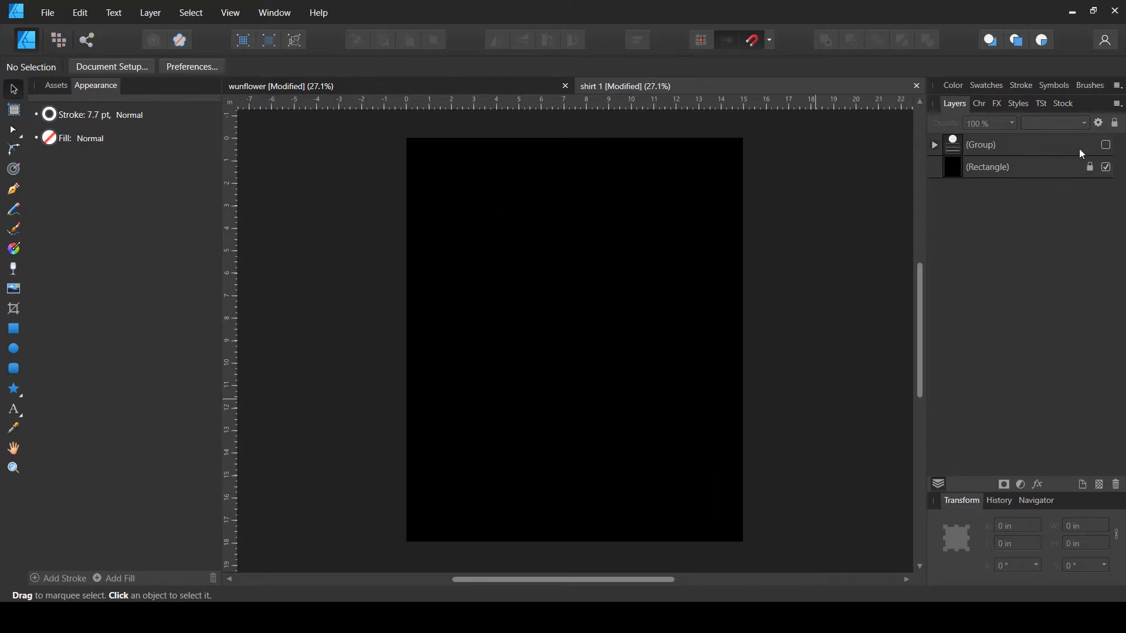
pyautogui.click(422, 83)
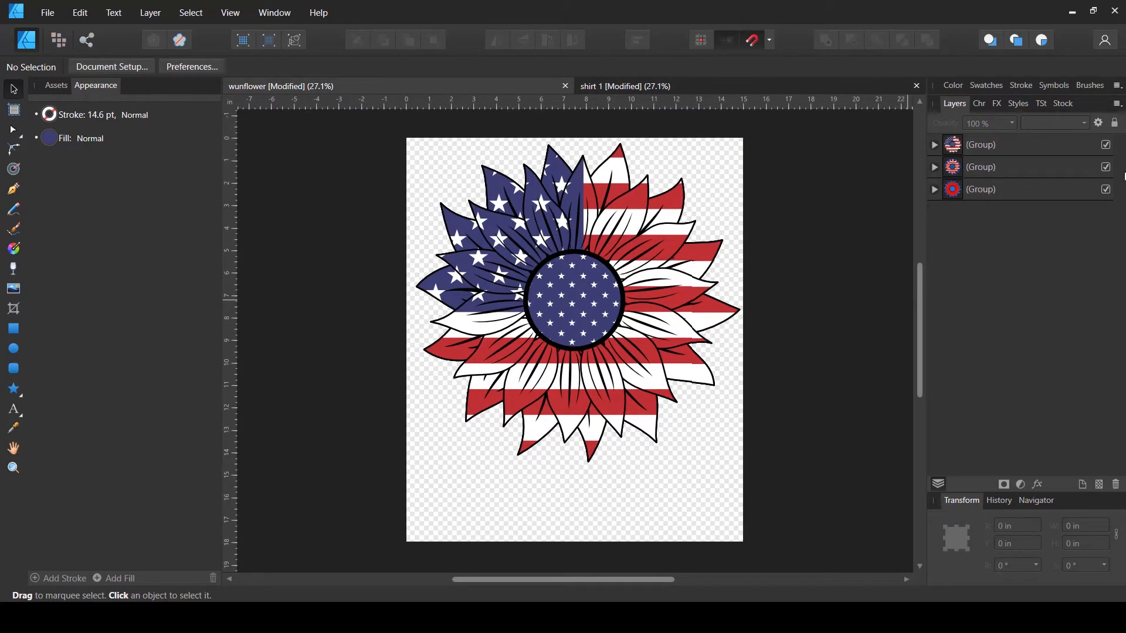
# - In the wunflower document, show only the red-and-blue sunflower group, hiding the two flag variants
pyautogui.click(1106, 167)
pyautogui.click(1105, 145)
pyautogui.click(1106, 189)
pyautogui.click(1105, 190)
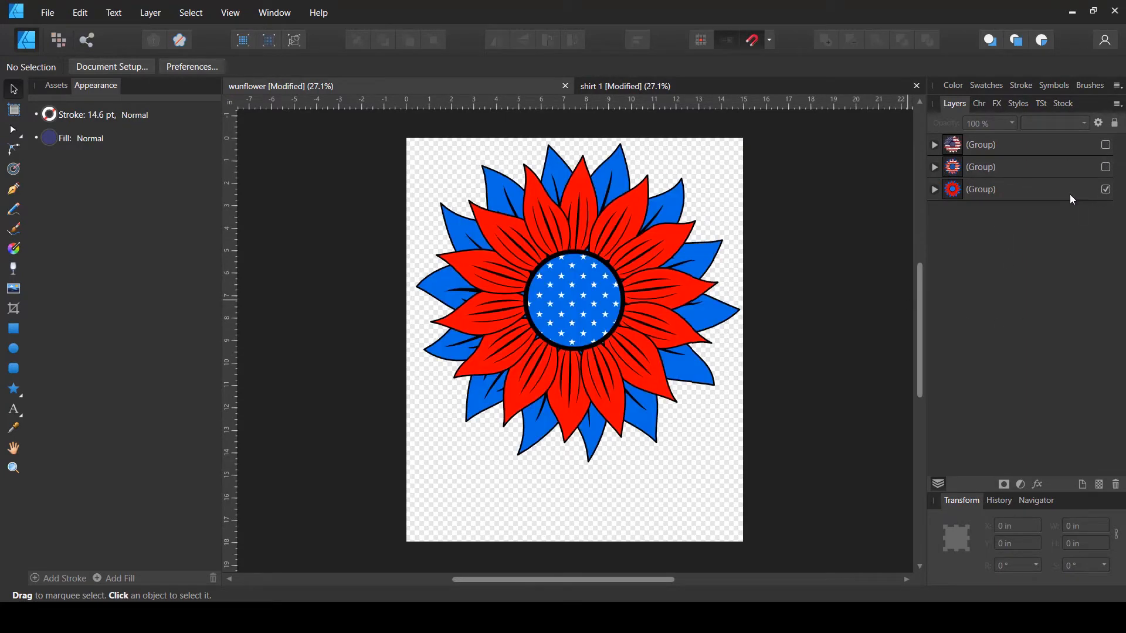
# - Select the red-and-blue sunflower group and paste it into the shirt 1 document
pyautogui.click(997, 189)
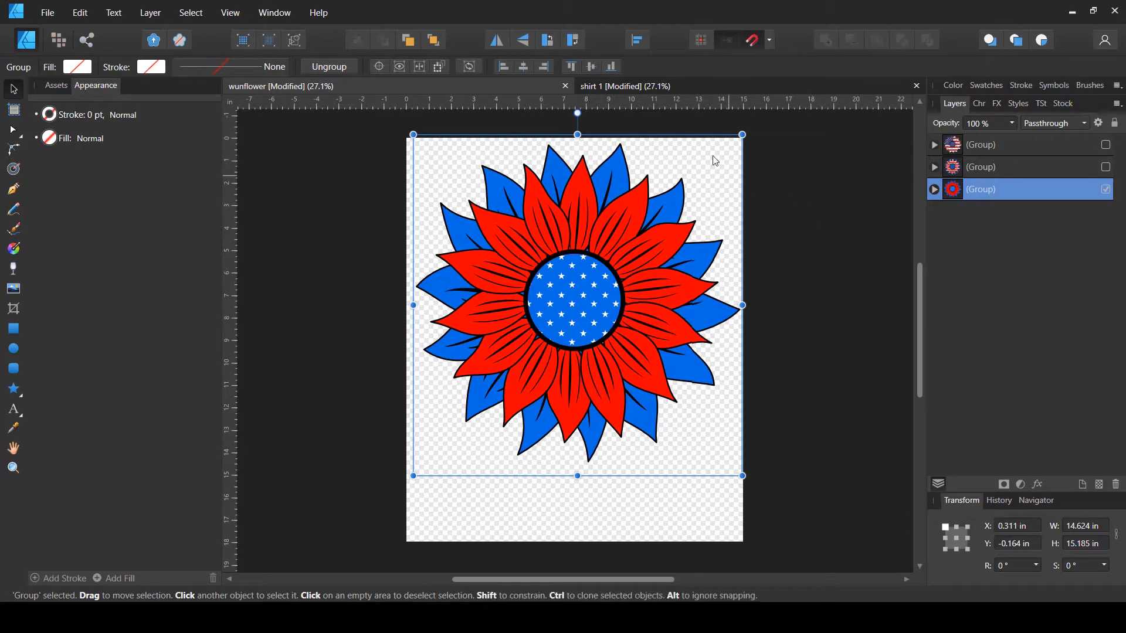
pyautogui.click(715, 86)
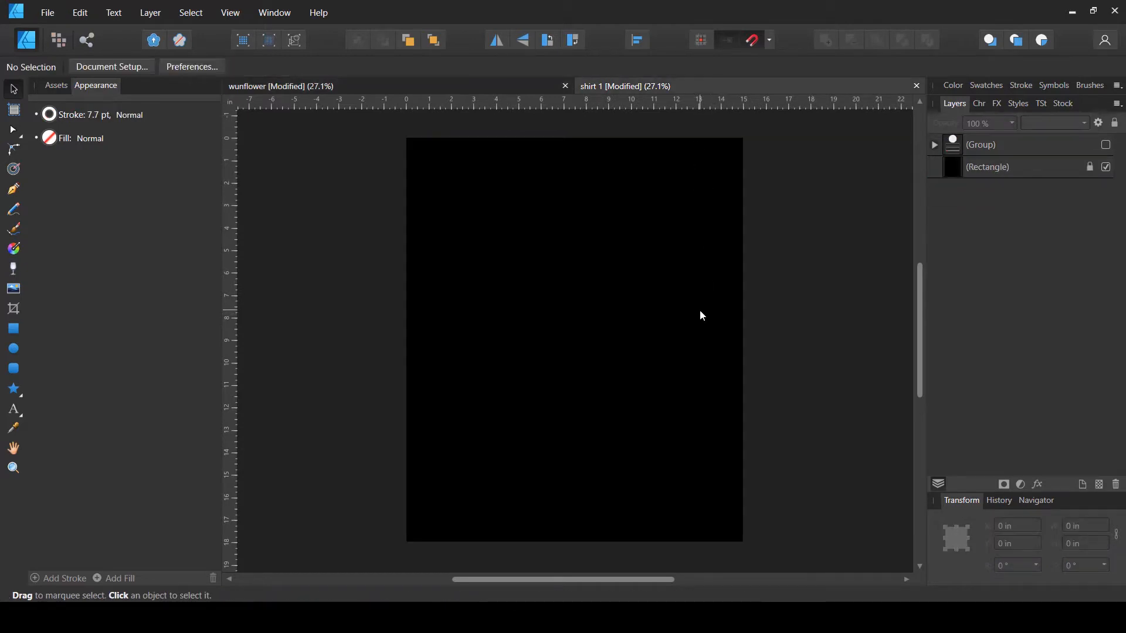
pyautogui.hotkey('ctrl', 'v')
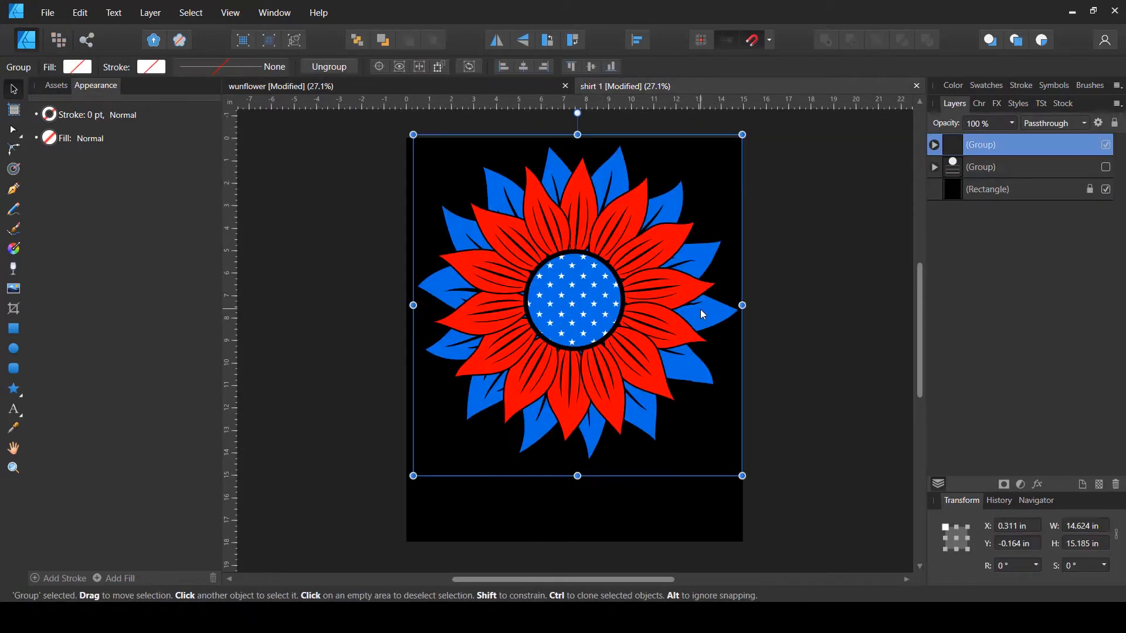
# - Scale the sunflower to about 9.1 by 9.5 in, move it near the top, and center it horizontally
pyautogui.moveTo(581, 472); pyautogui.dragTo(609, 341)
pyautogui.moveTo(609, 289); pyautogui.dragTo(608, 298)
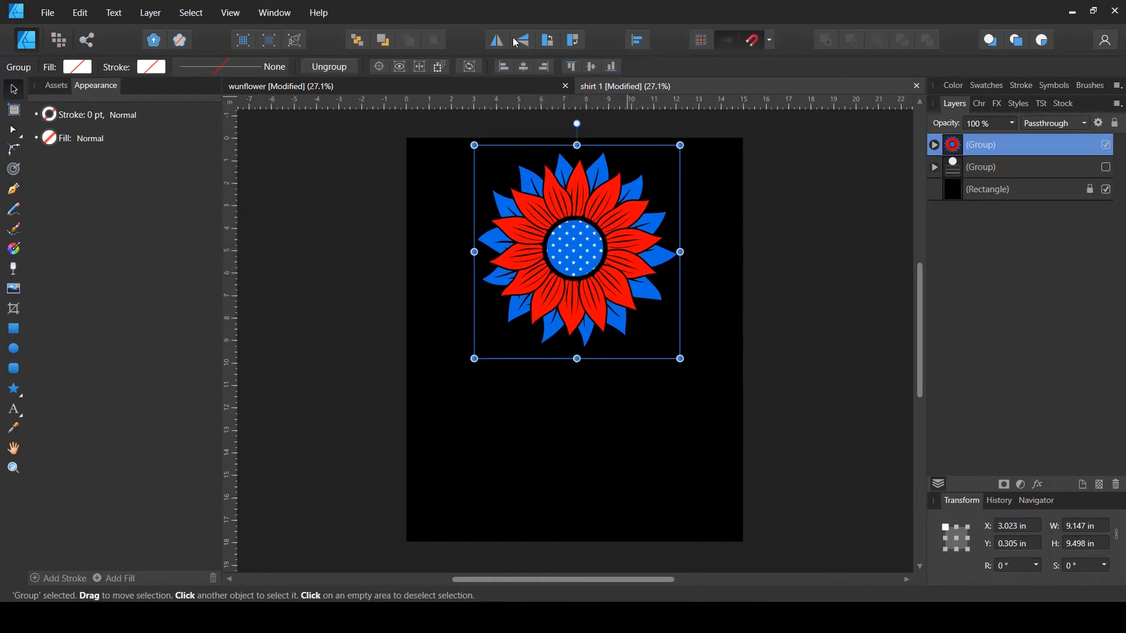
pyautogui.click(637, 39)
pyautogui.click(666, 86)
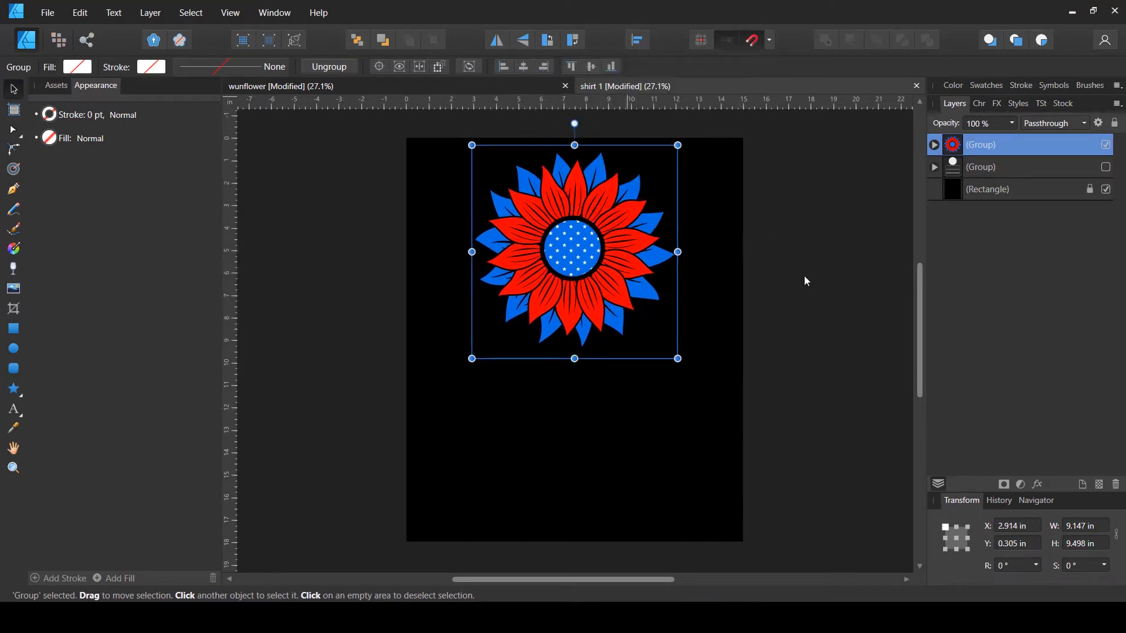
pyautogui.click(729, 291)
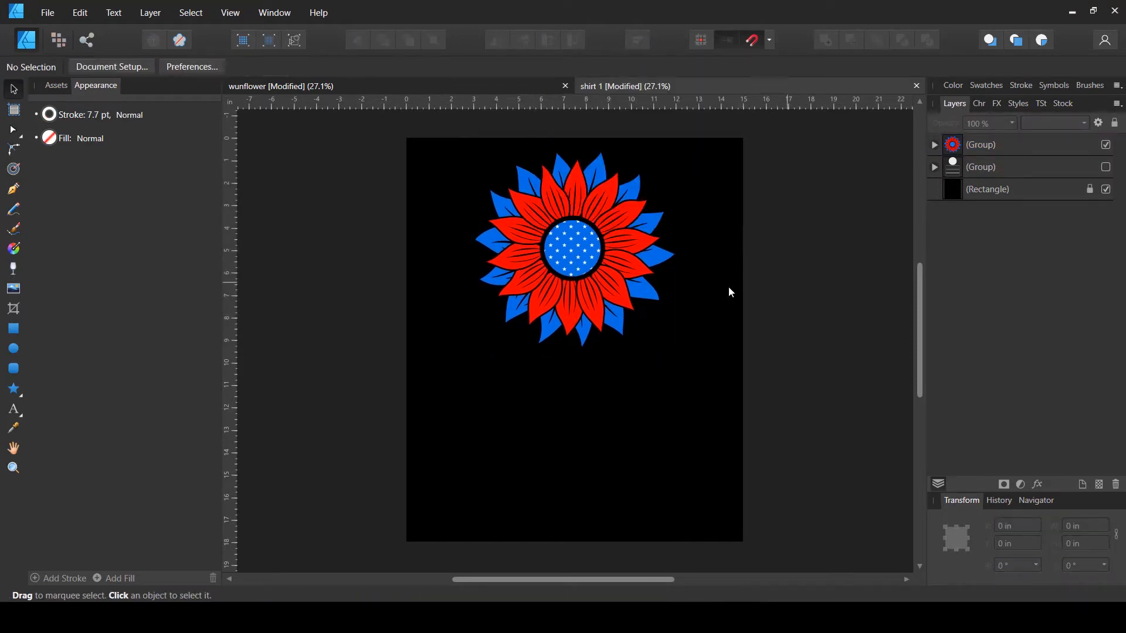
# - Add the text lines FAITH, FAMILY and FREEDOM beneath the sunflower
pyautogui.click(14, 409)
pyautogui.click(494, 396)
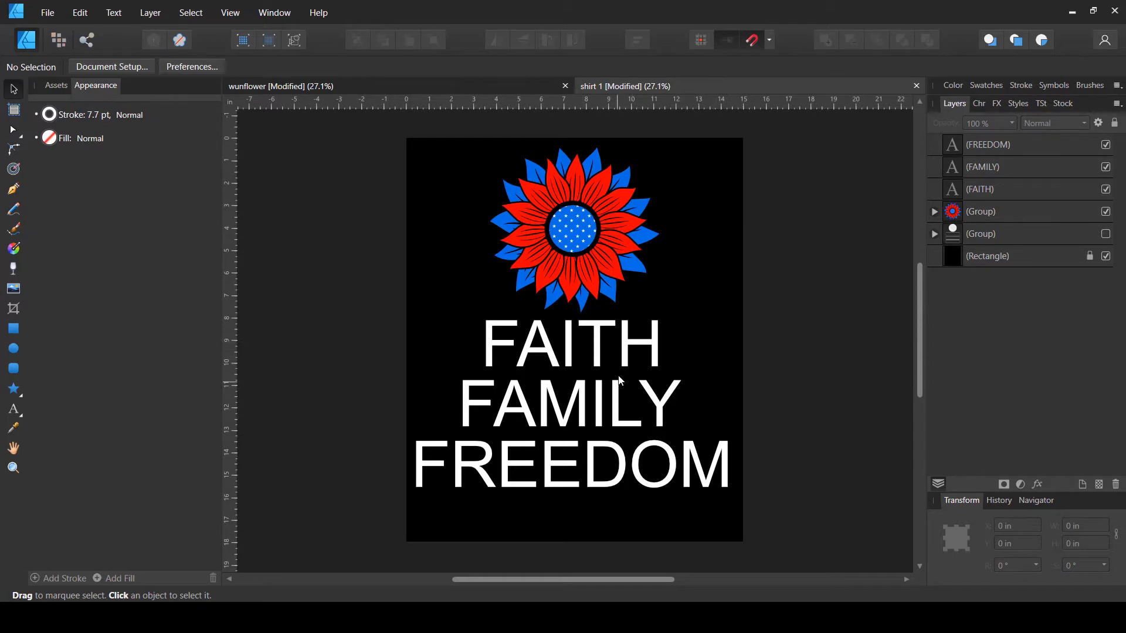
# - Set the three text lines in the akaPosse font
pyautogui.moveTo(735, 340); pyautogui.dragTo(590, 463)
pyautogui.click(775, 386)
pyautogui.moveTo(769, 341); pyautogui.dragTo(684, 418)
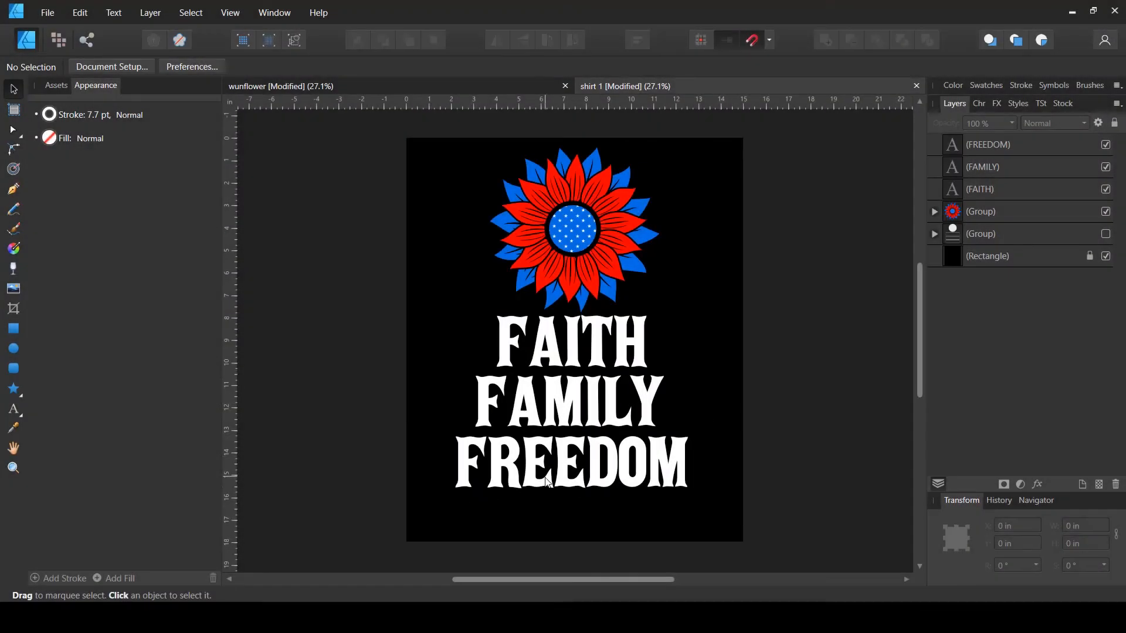
# - Move the FREEDOM line lower on the page
pyautogui.click(557, 479)
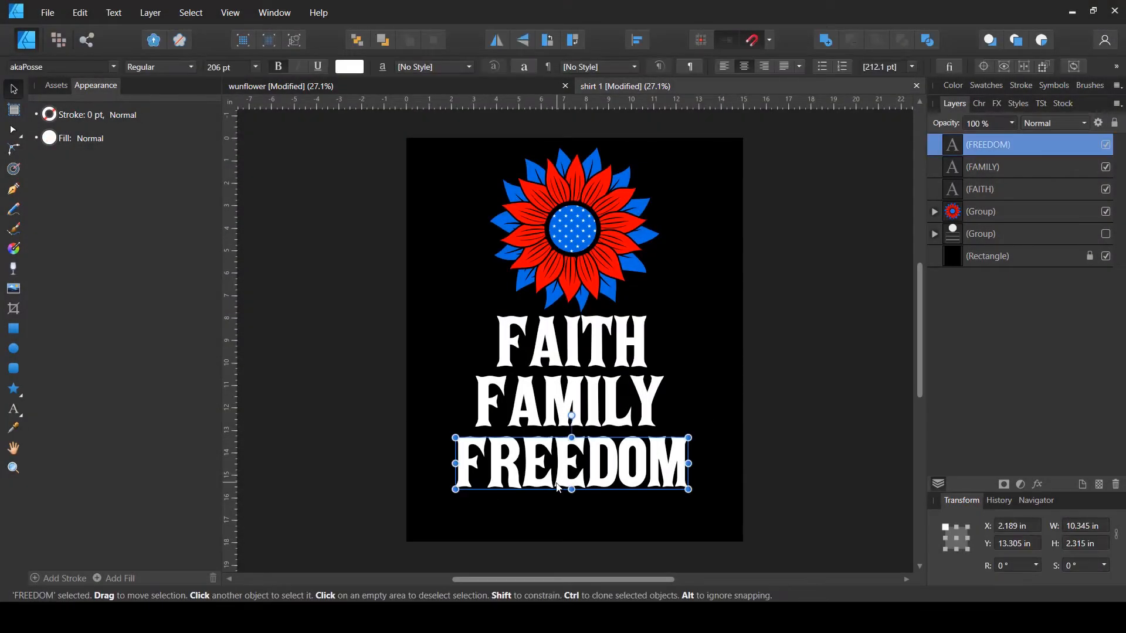
pyautogui.moveTo(557, 480); pyautogui.dragTo(557, 511)
# - Enlarge the FAMILY line to about 250.7 pt
pyautogui.click(569, 419)
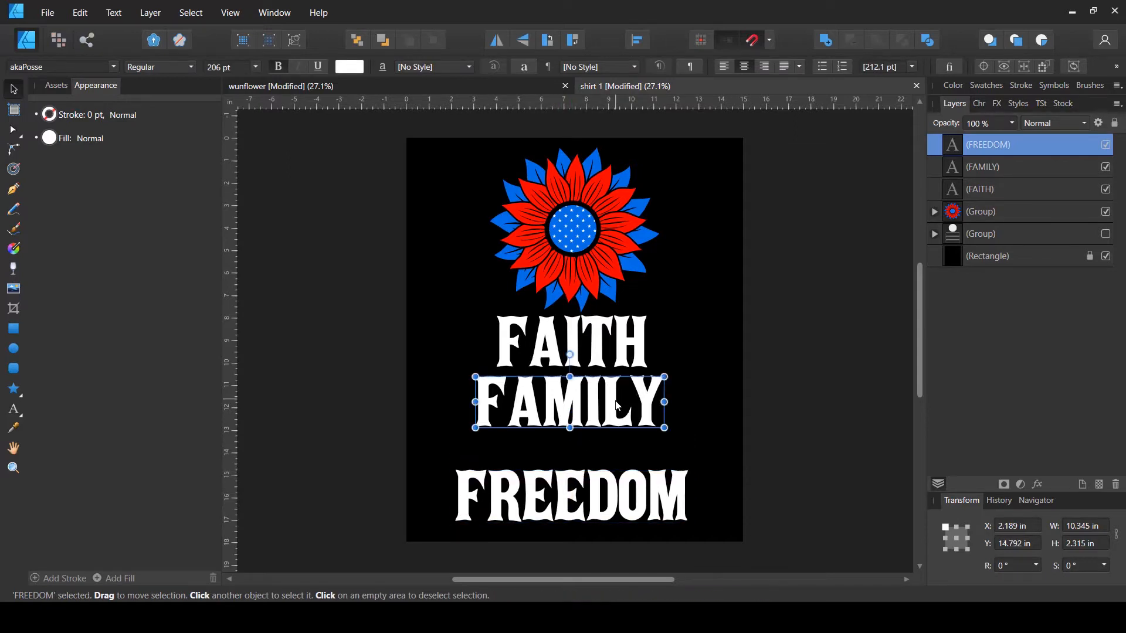
pyautogui.moveTo(569, 428)
pyautogui.mouseDown()
pyautogui.moveTo(570, 446)
pyautogui.moveTo(591, 434)
pyautogui.mouseUp()
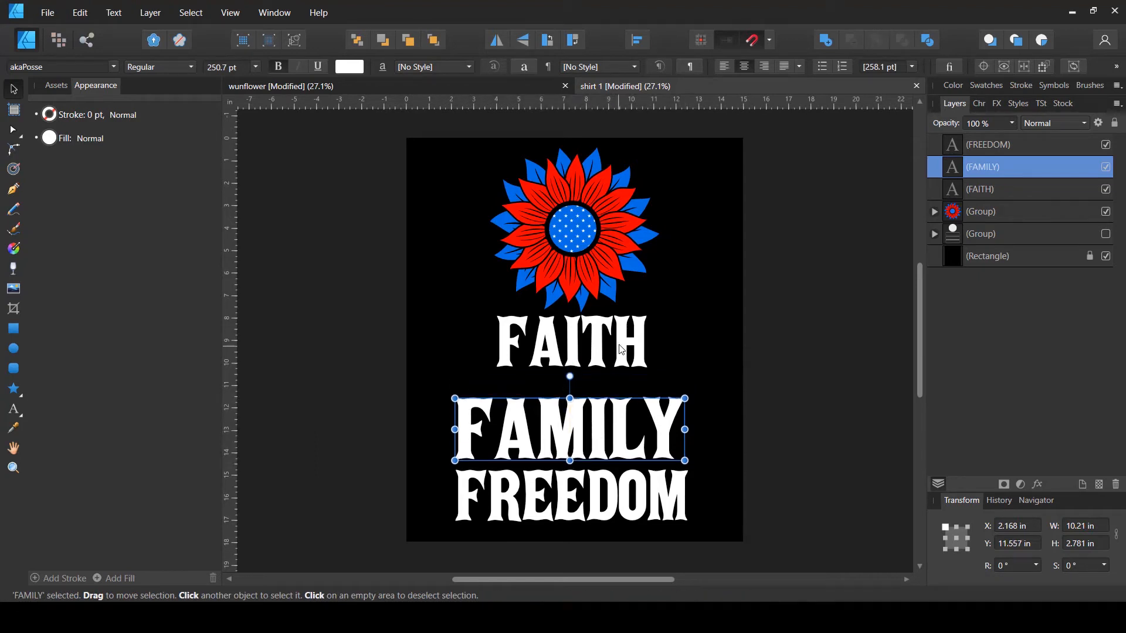
# - Enlarge the FAITH line to about 312.4 pt
pyautogui.click(571, 354)
pyautogui.moveTo(572, 370); pyautogui.dragTo(596, 399)
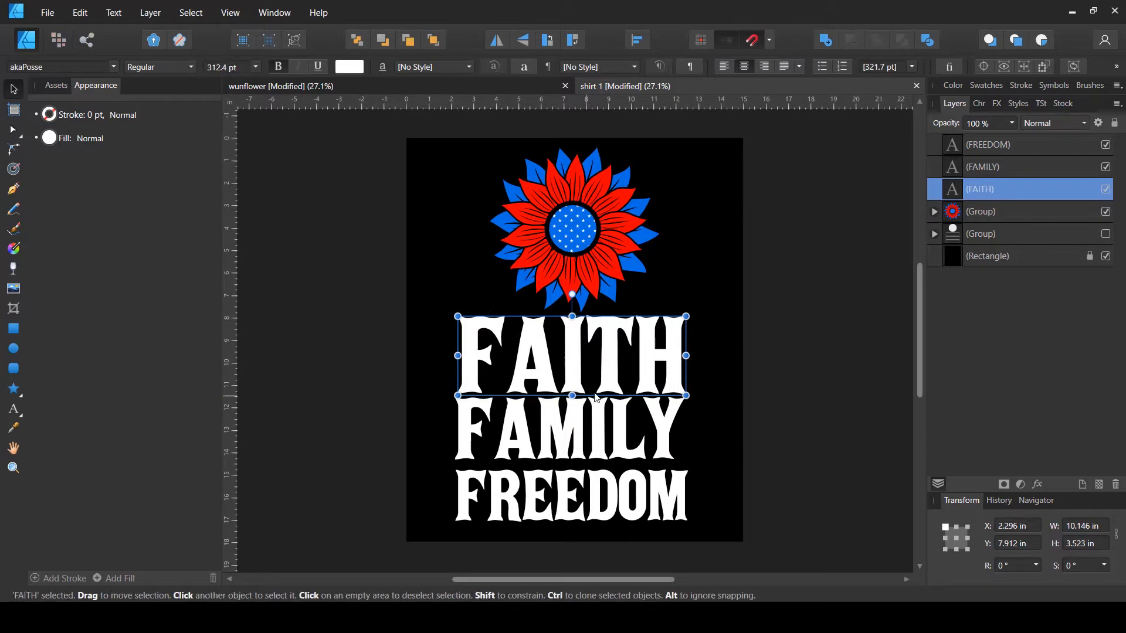
pyautogui.click(778, 403)
# - Nudge the FAMILY line slightly downward between FAITH and FREEDOM
pyautogui.click(611, 500)
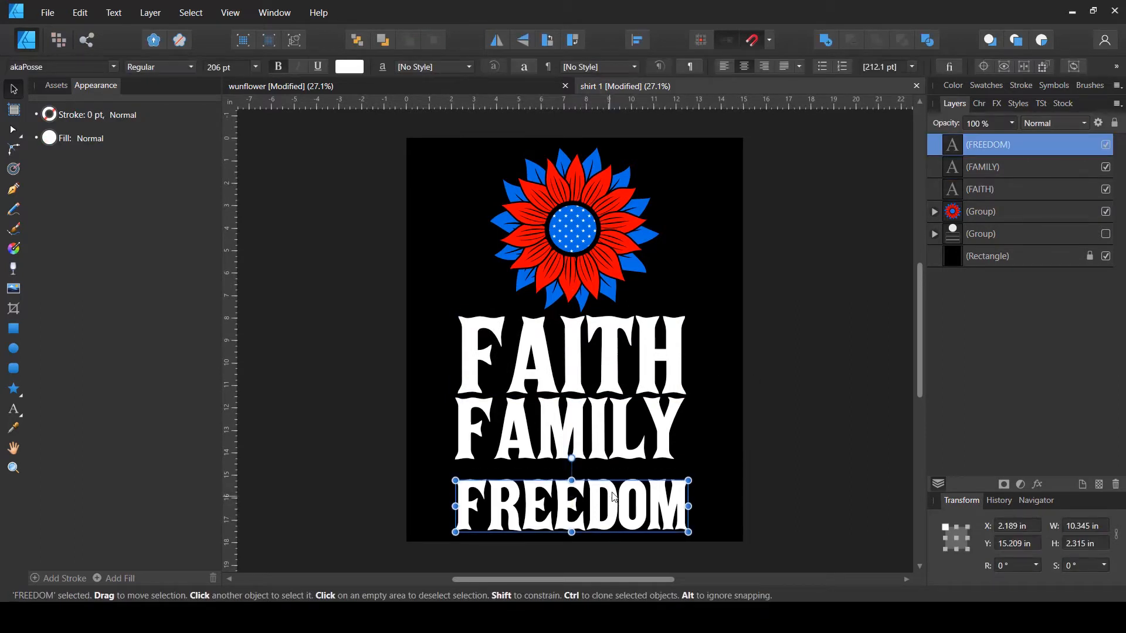
pyautogui.click(770, 463)
pyautogui.moveTo(664, 433); pyautogui.dragTo(665, 444)
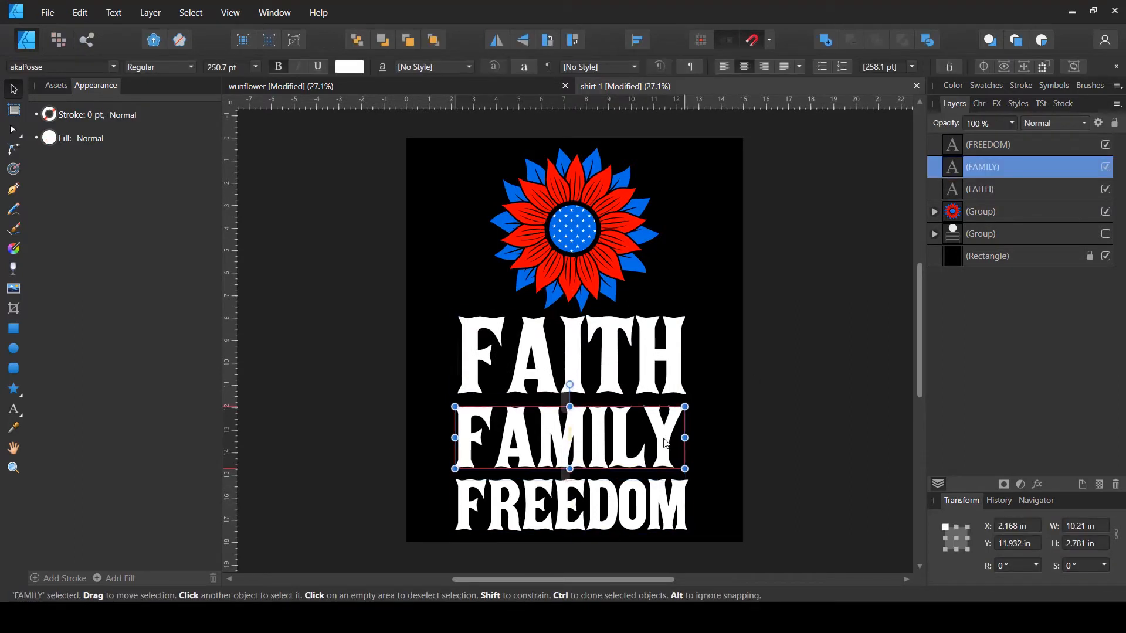
# - Select all three text lines and center them horizontally on each other
pyautogui.moveTo(754, 382); pyautogui.dragTo(546, 451)
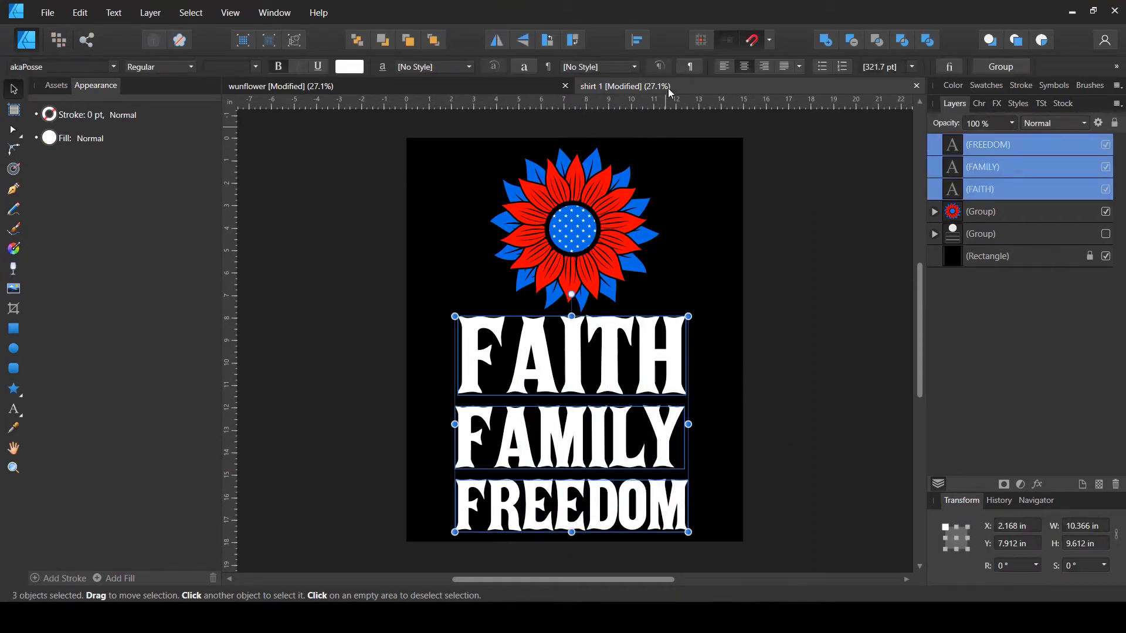
pyautogui.click(637, 40)
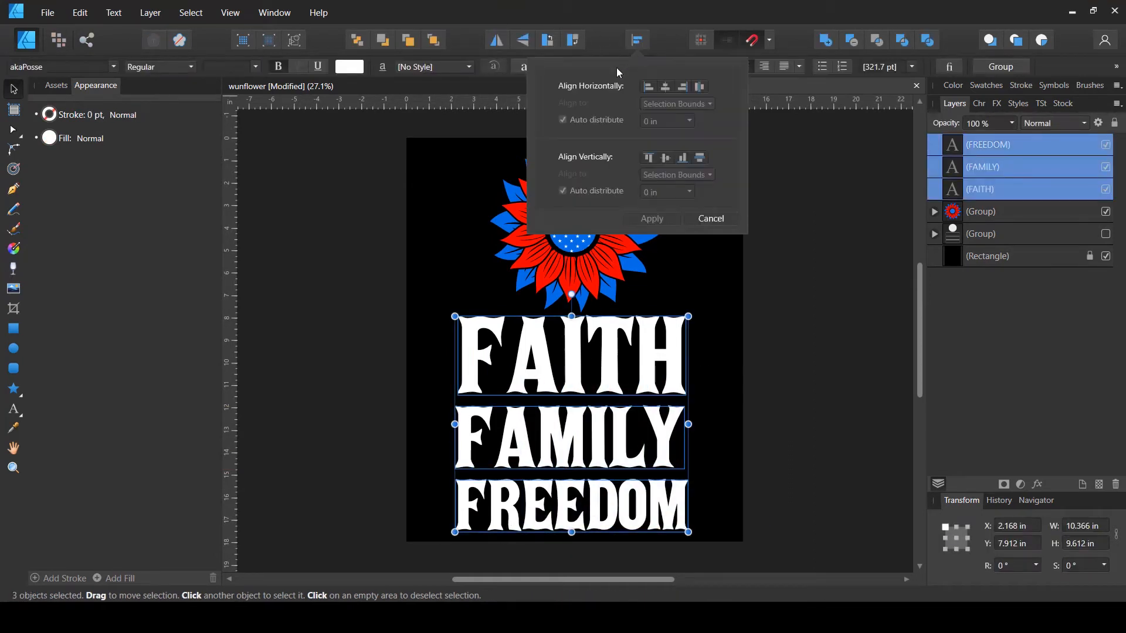
pyautogui.click(665, 88)
pyautogui.click(784, 388)
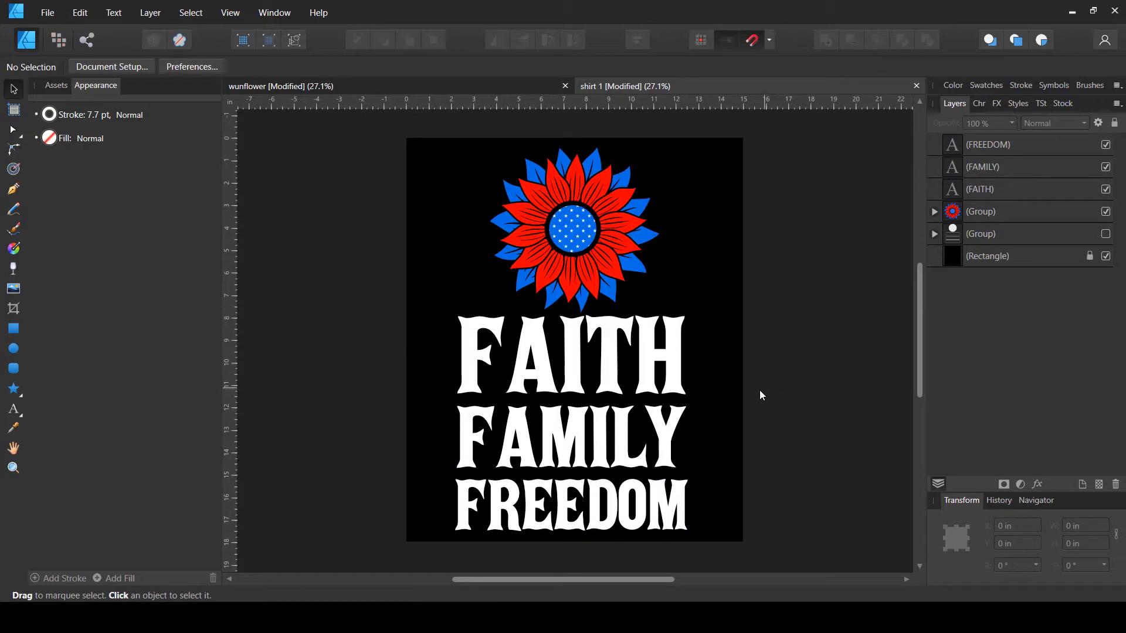
# - Move the whole text block slightly down below the sunflower
pyautogui.moveTo(766, 330); pyautogui.dragTo(598, 498)
pyautogui.moveTo(572, 315); pyautogui.dragTo(574, 329)
# - Center the sunflower horizontally over the text and save the shirt 1 document
pyautogui.click(572, 301)
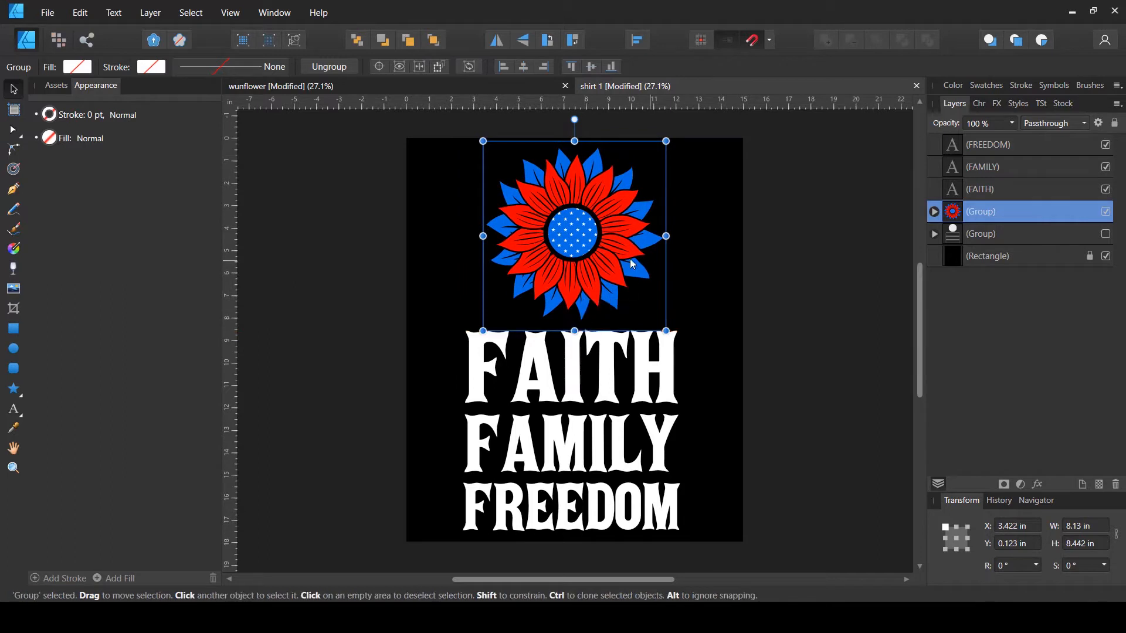
pyautogui.click(756, 288)
pyautogui.click(628, 219)
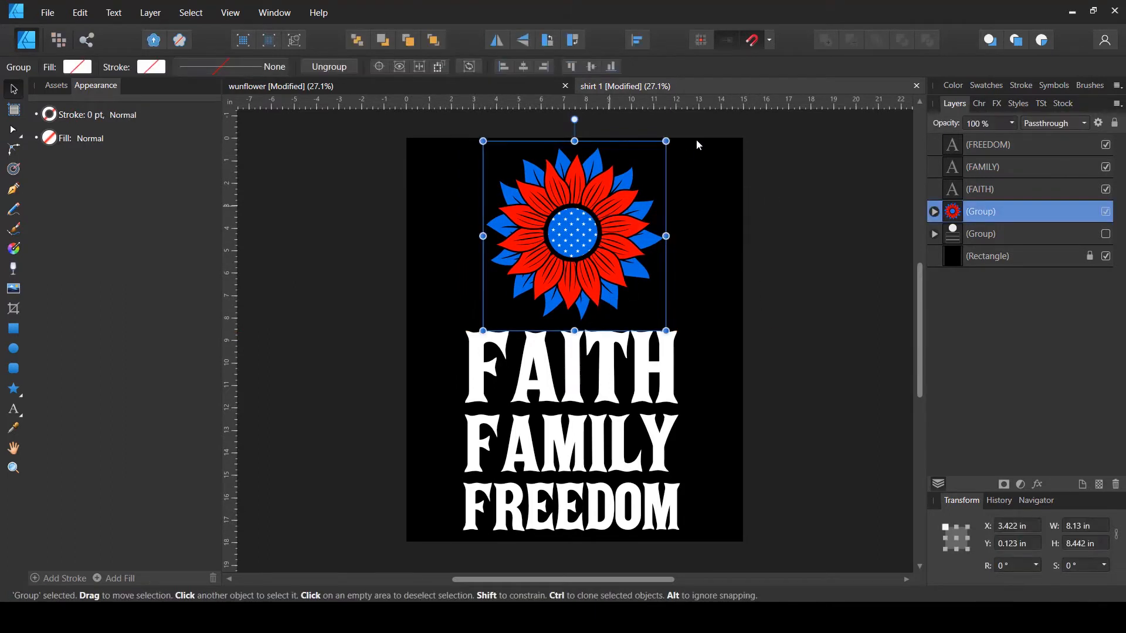
pyautogui.click(631, 41)
pyautogui.click(768, 374)
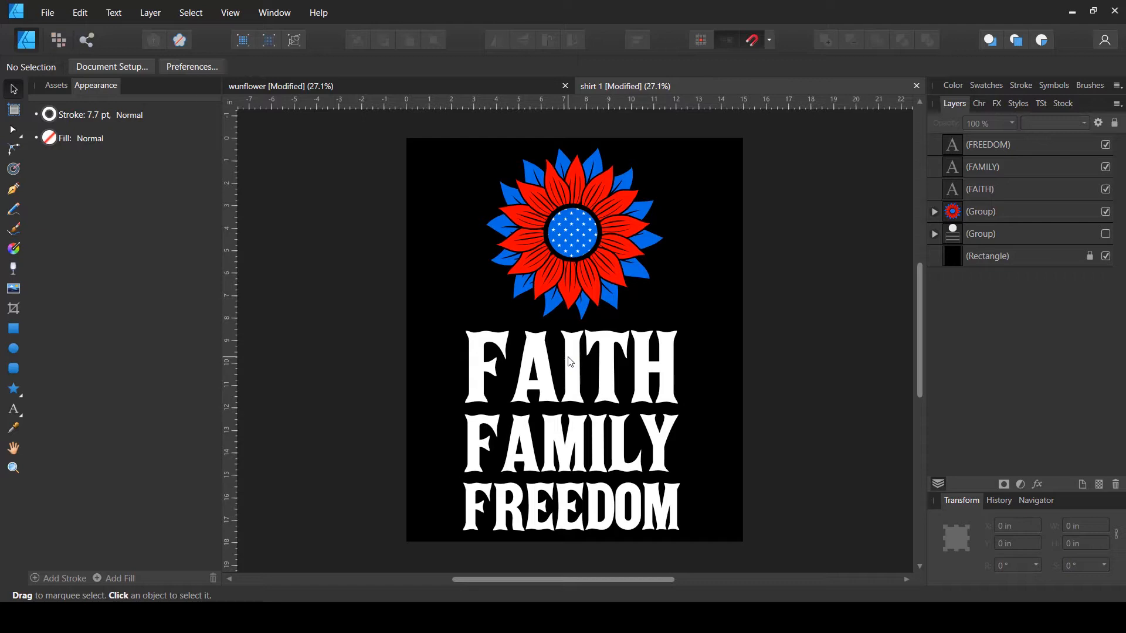
pyautogui.hotkey('ctrl', 's')
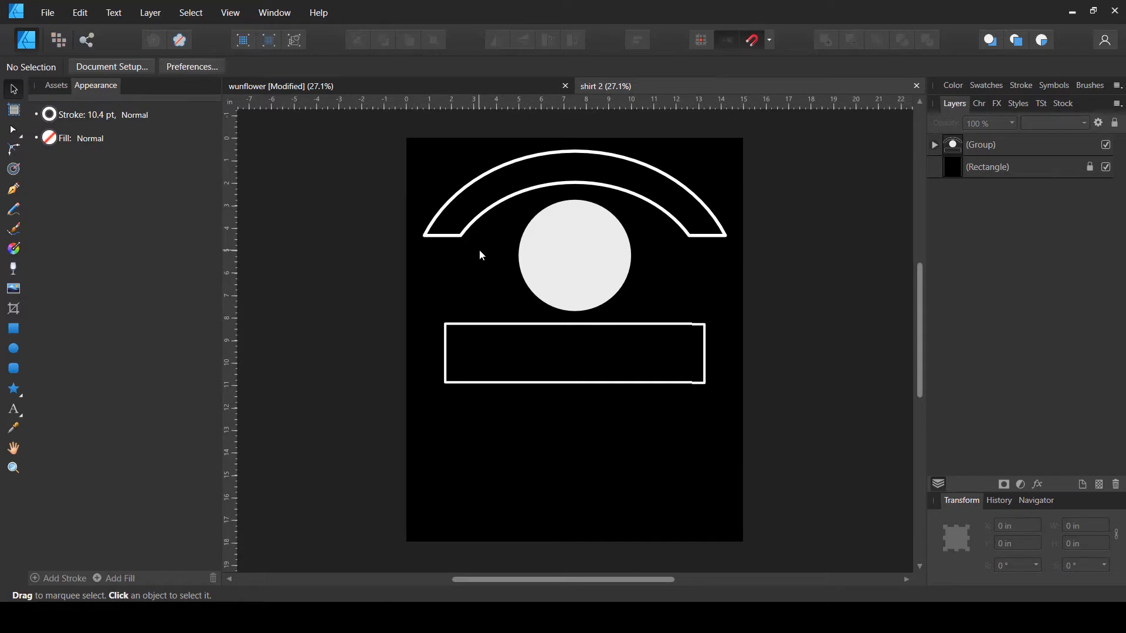
# - Hide the placeholder layout group in the shirt 2 document
pyautogui.click(1109, 144)
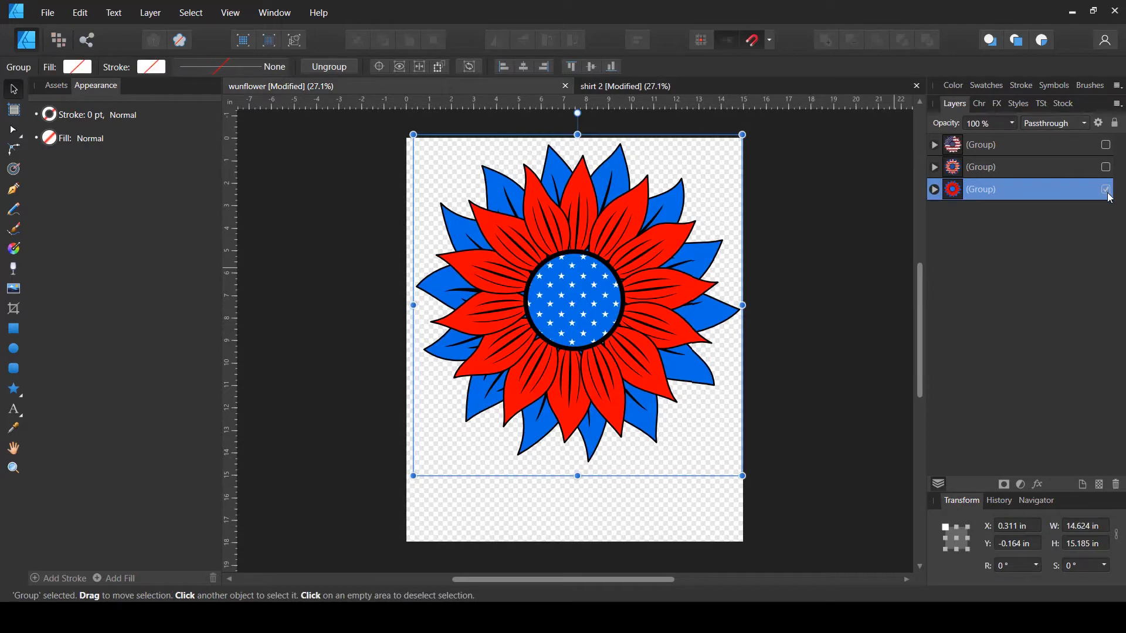
# - Show only the American flag sunflower variant in the sunflower document, hiding the other variant
pyautogui.click(1106, 189)
pyautogui.click(1106, 167)
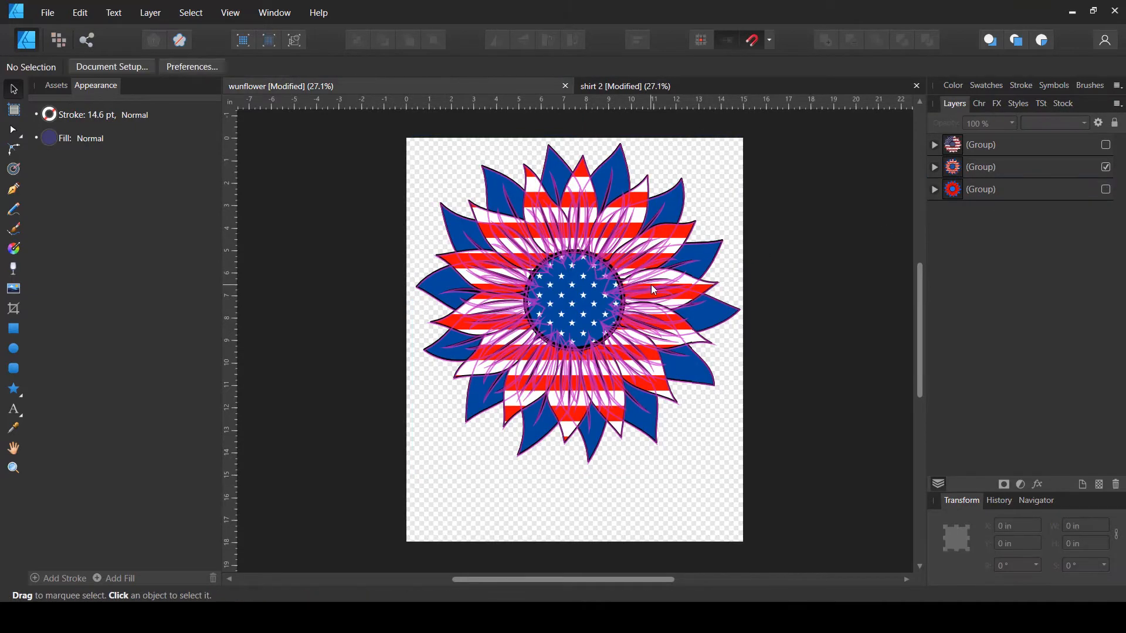
# - Copy the American flag sunflower and paste it into the shirt 2 document
pyautogui.click(650, 284)
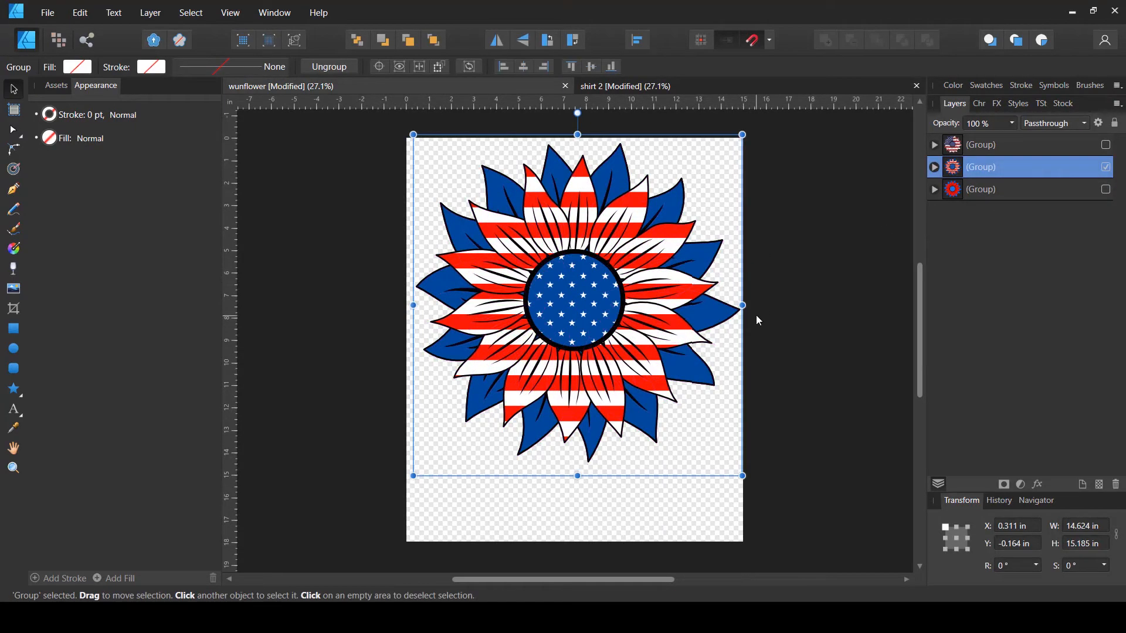
pyautogui.click(673, 86)
pyautogui.hotkey('ctrl', 'v')
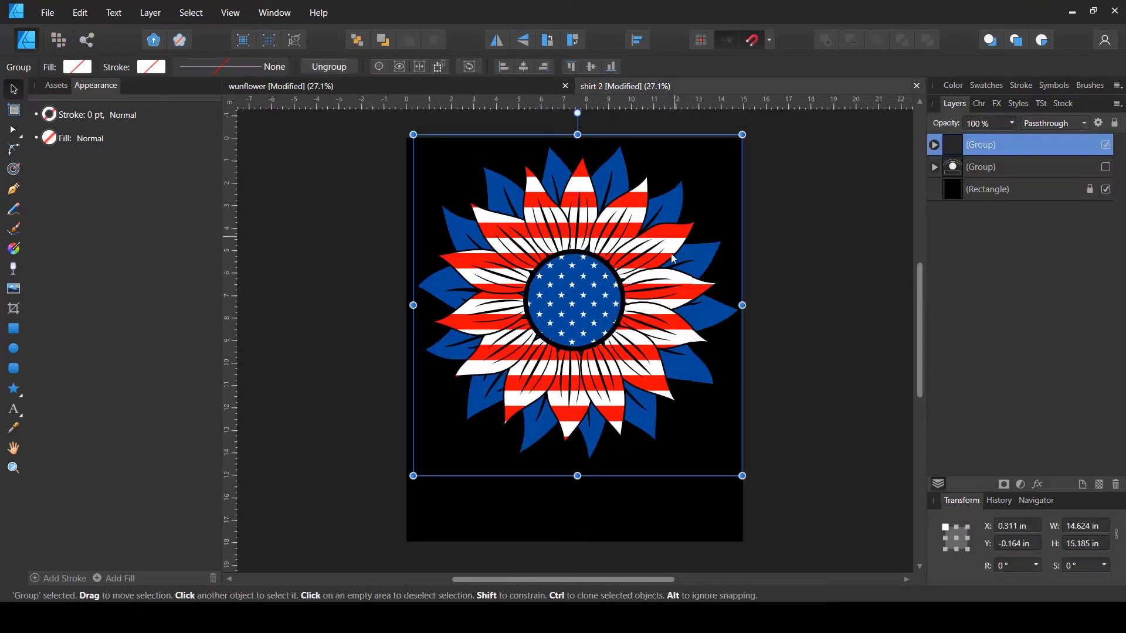
# - Scale the pasted sunflower down to about 10.2 in wide and move it lower on the shirt
pyautogui.moveTo(577, 135); pyautogui.dragTo(580, 239)
pyautogui.moveTo(579, 397); pyautogui.dragTo(576, 378)
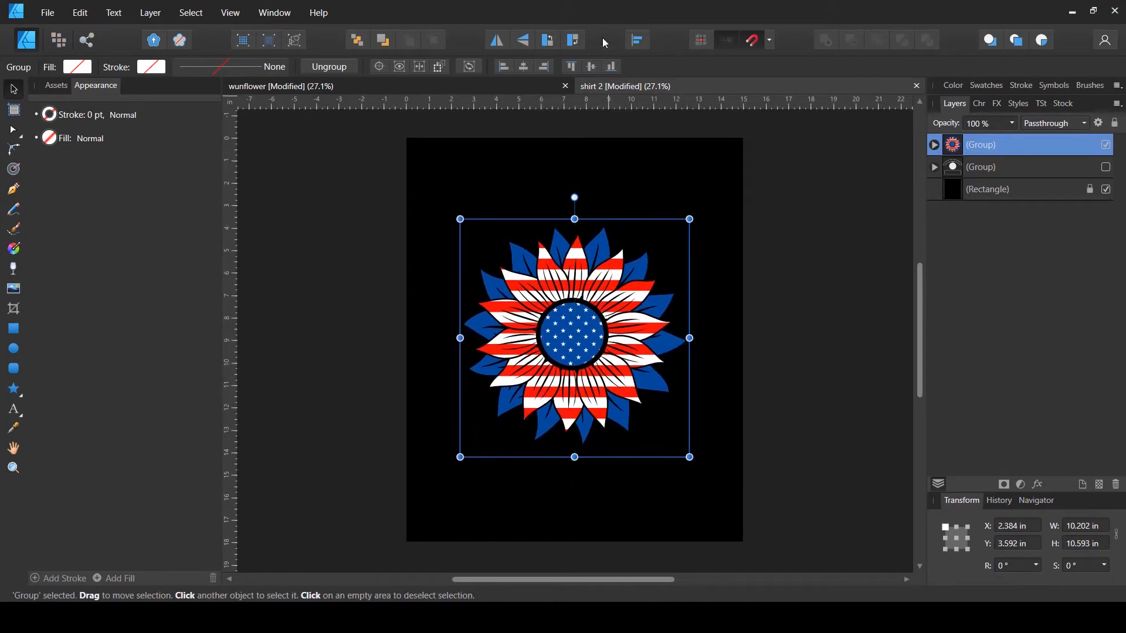
# - Align the sunflower to the centre of the spread both horizontally and vertically, then deselect it
pyautogui.click(637, 41)
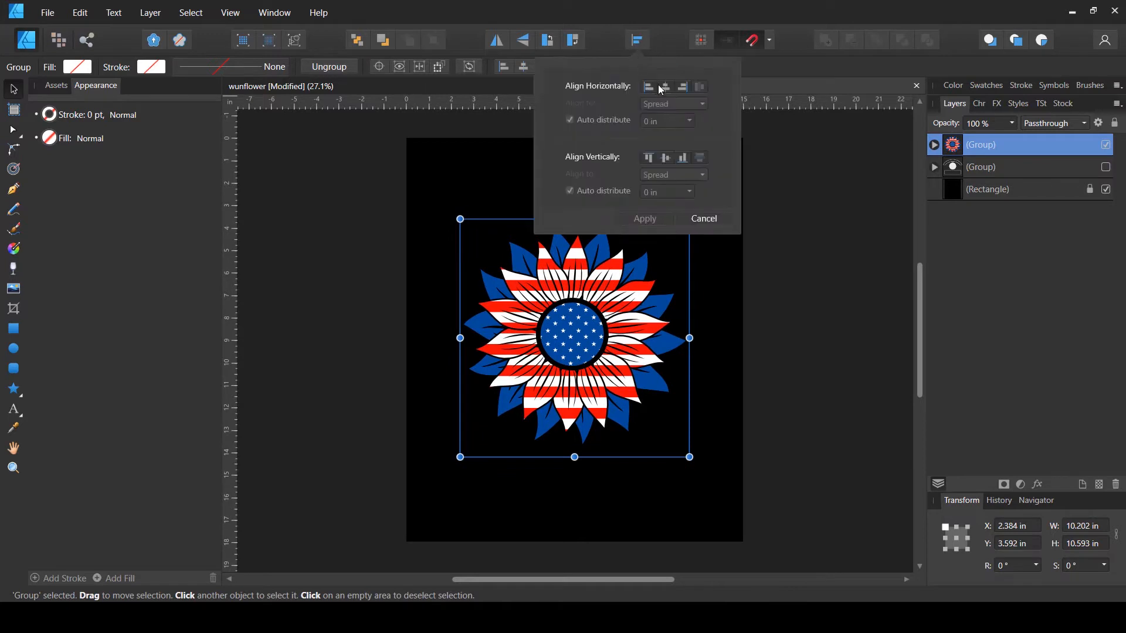
pyautogui.click(666, 116)
pyautogui.click(664, 158)
pyautogui.click(660, 220)
pyautogui.click(774, 301)
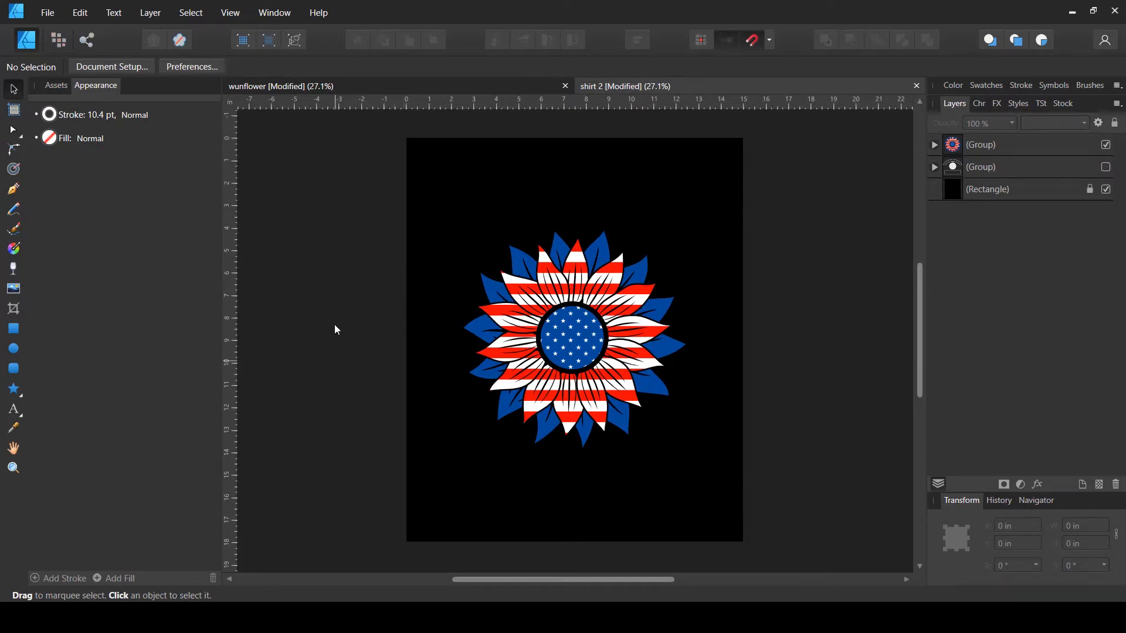
# - Draw an ellipse about 15.7 × 12.4 in around the sunflower and center it horizontally on the page
pyautogui.click(14, 348)
pyautogui.moveTo(376, 210); pyautogui.dragTo(731, 488)
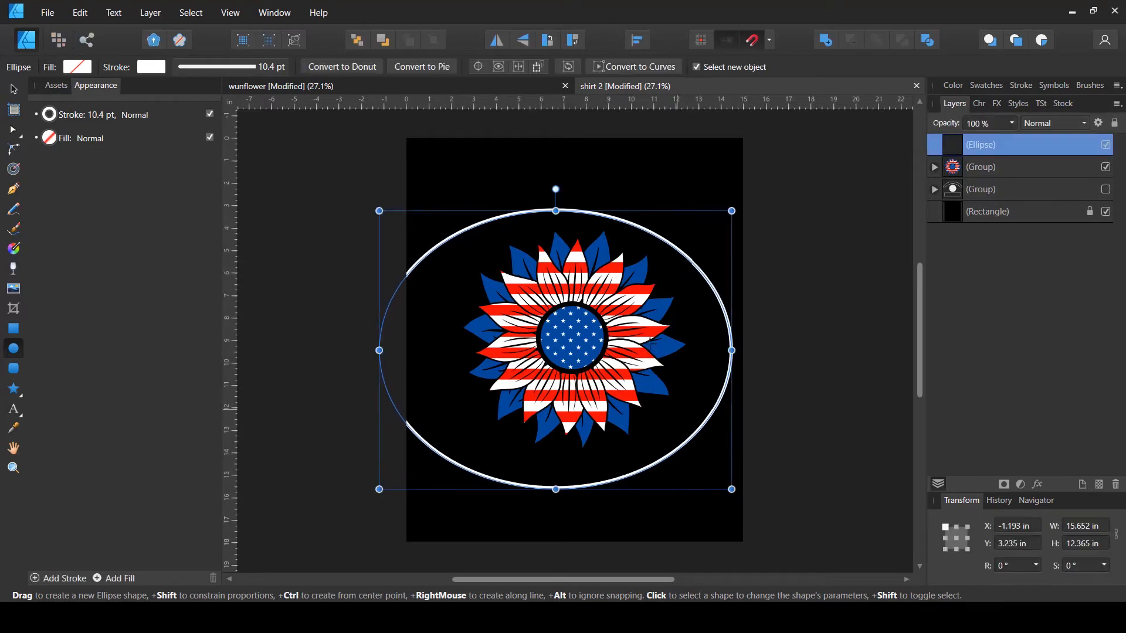
pyautogui.click(637, 42)
pyautogui.click(665, 87)
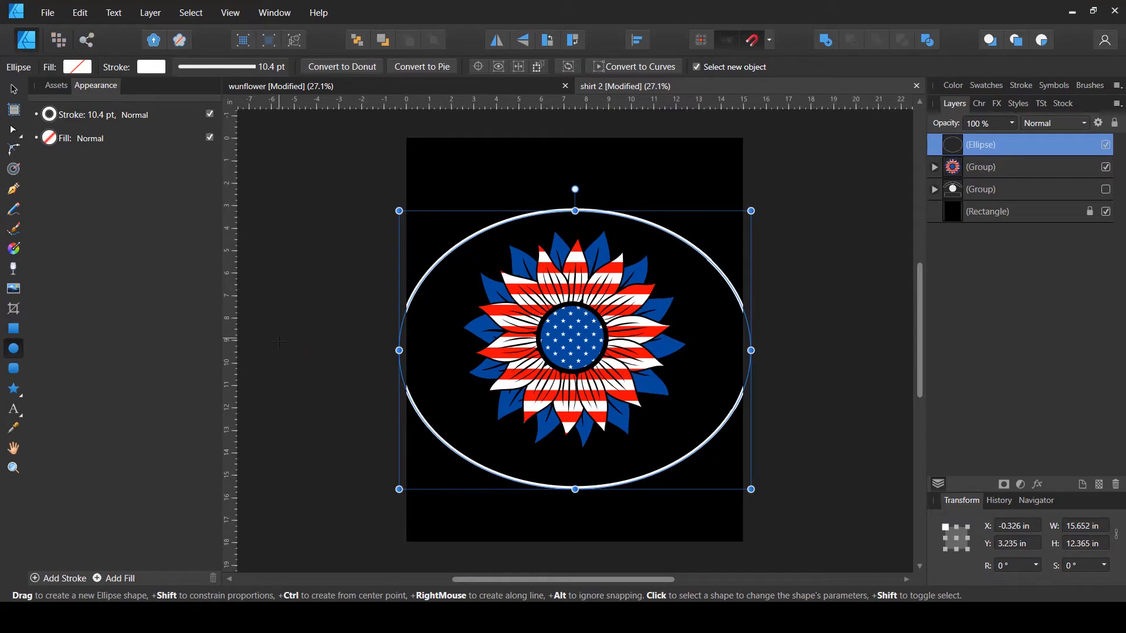
# - Hide the black background rectangle and paste the text 'MY FAVORITE COLOR IS' as path text along the ellipse
pyautogui.click(16, 410)
pyautogui.click(46, 410)
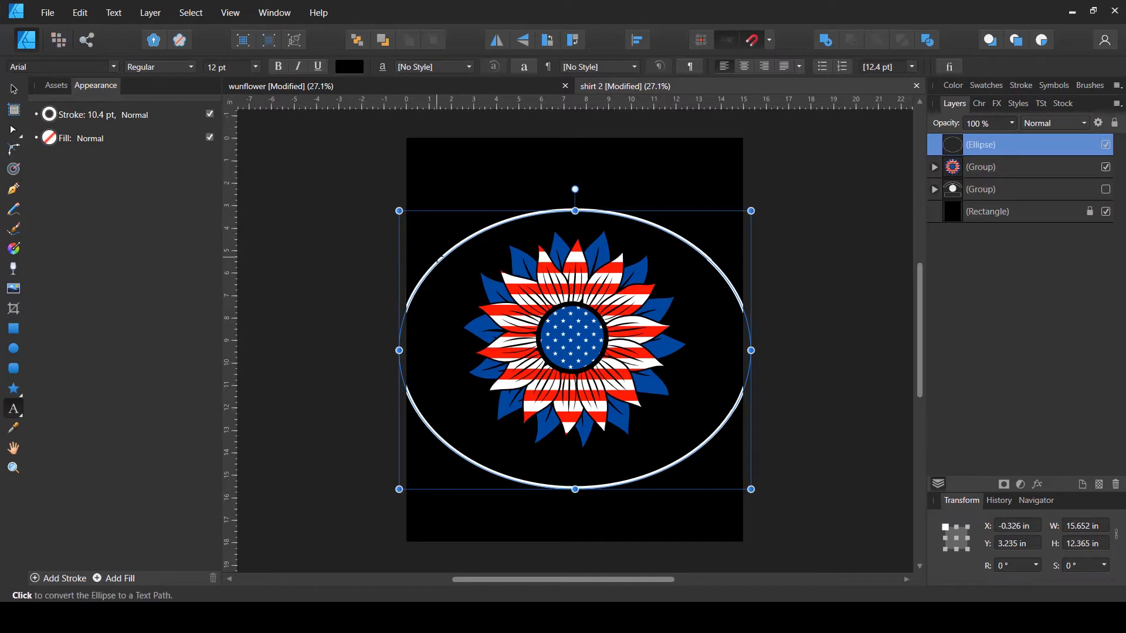
pyautogui.click(1106, 212)
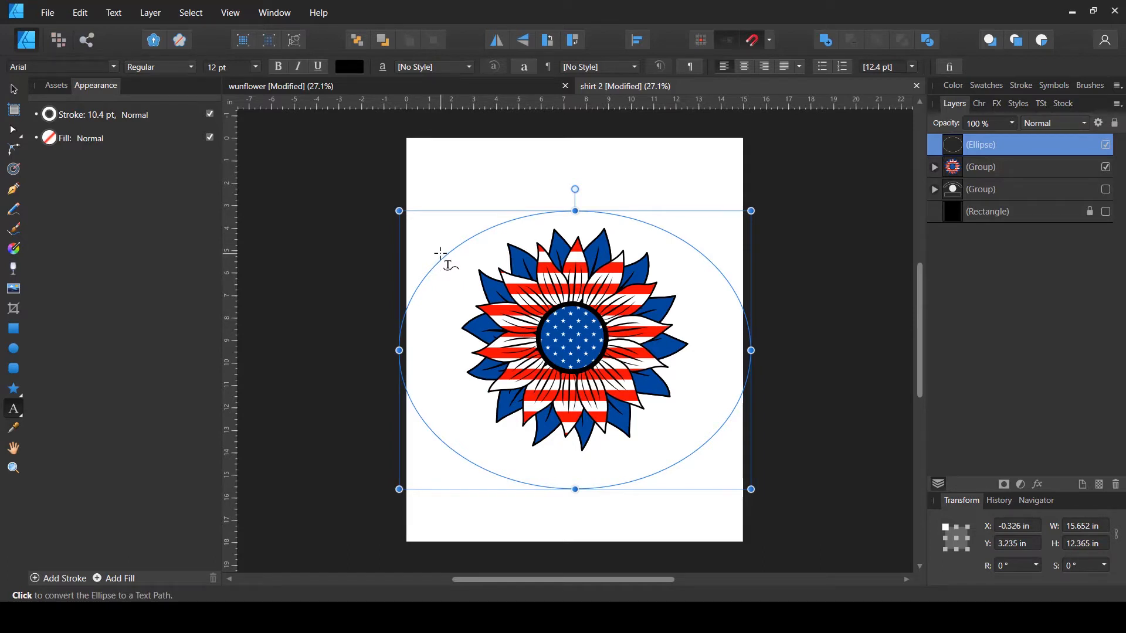
pyautogui.click(441, 253)
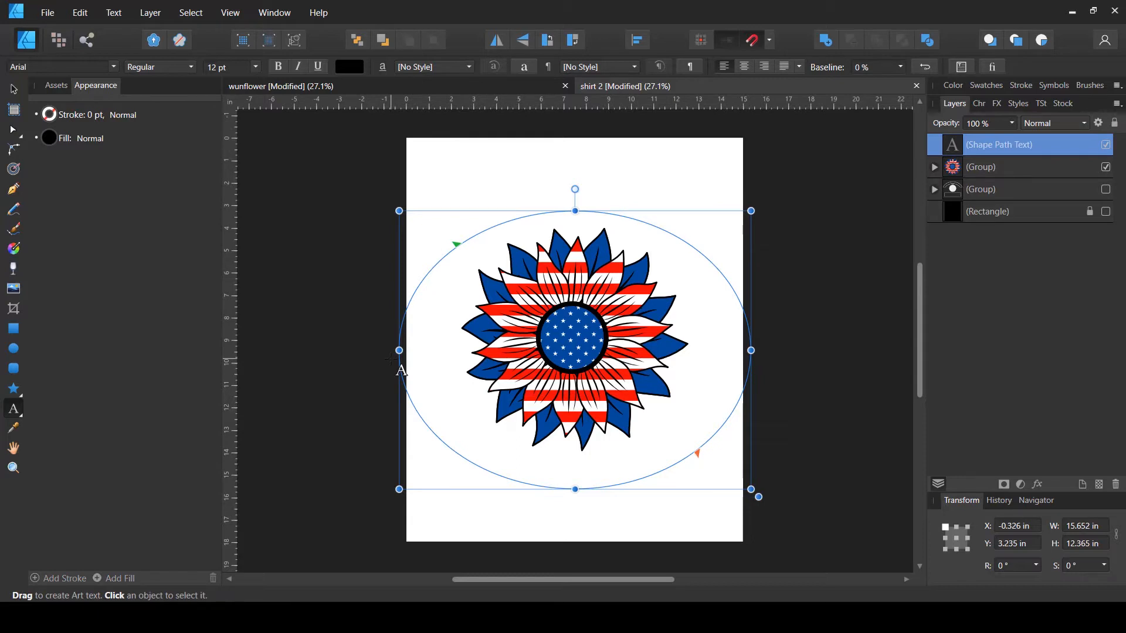
pyautogui.write('MY FAVORITE COLOR IS')
pyautogui.press('Escape')
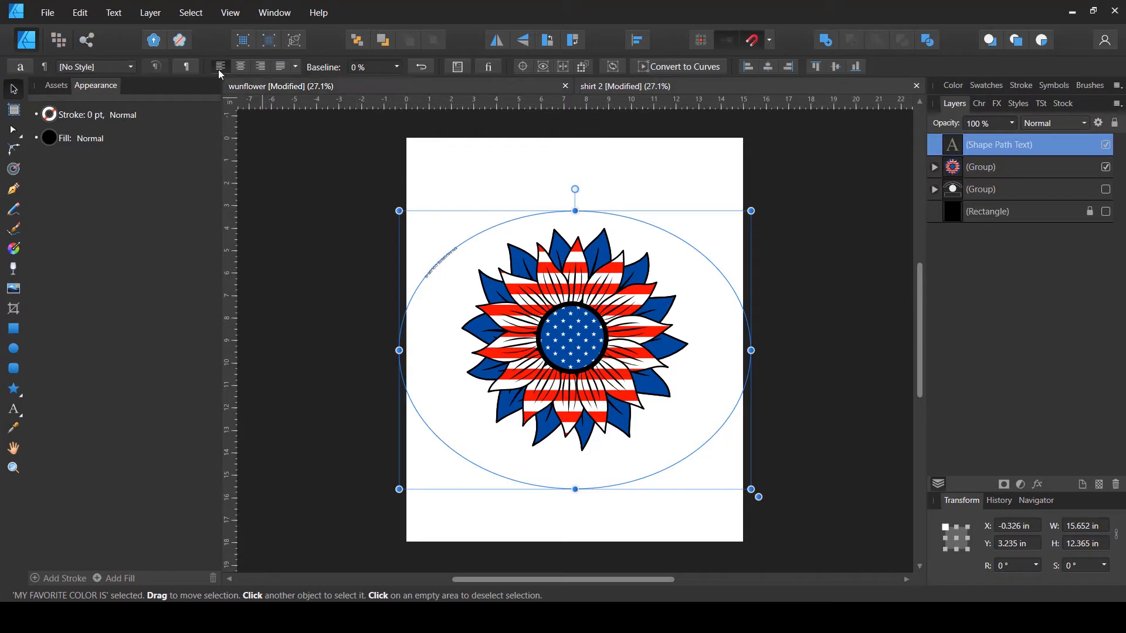
# - Select the whole path text and set its font size to 96 pt
pyautogui.click(15, 412)
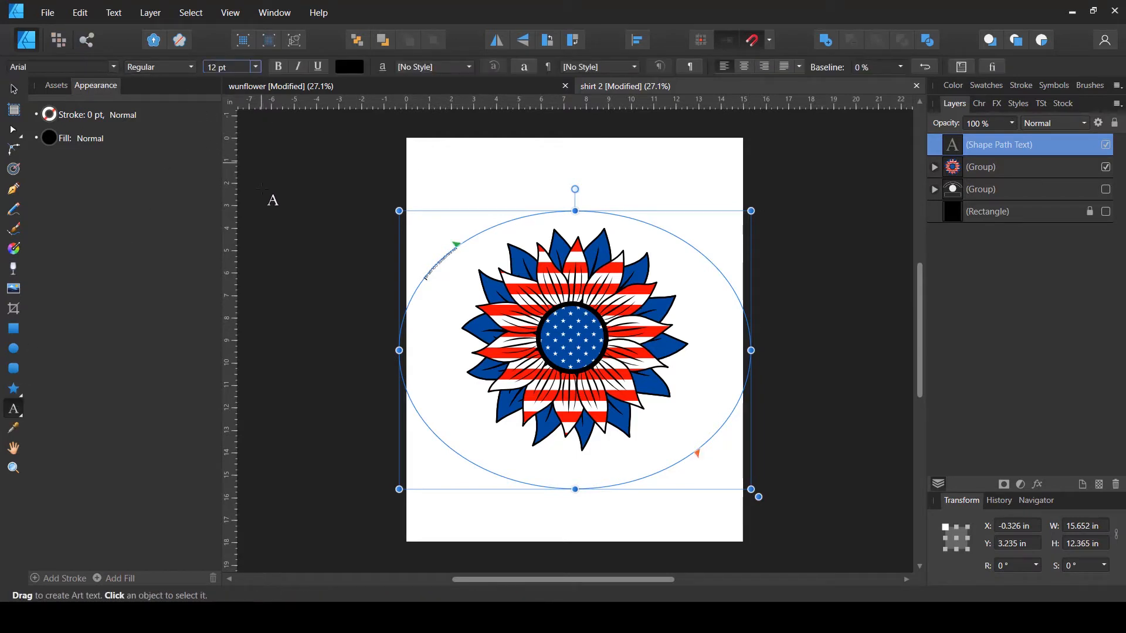
pyautogui.click(256, 67)
pyautogui.click(229, 252)
pyautogui.click(436, 262)
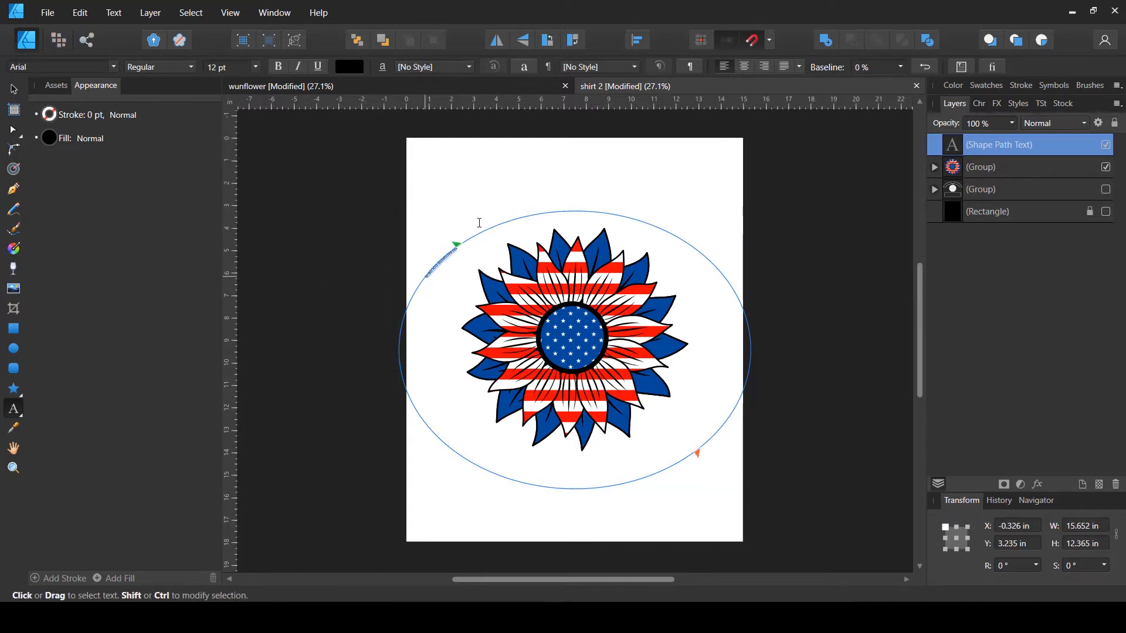
pyautogui.press('Escape')
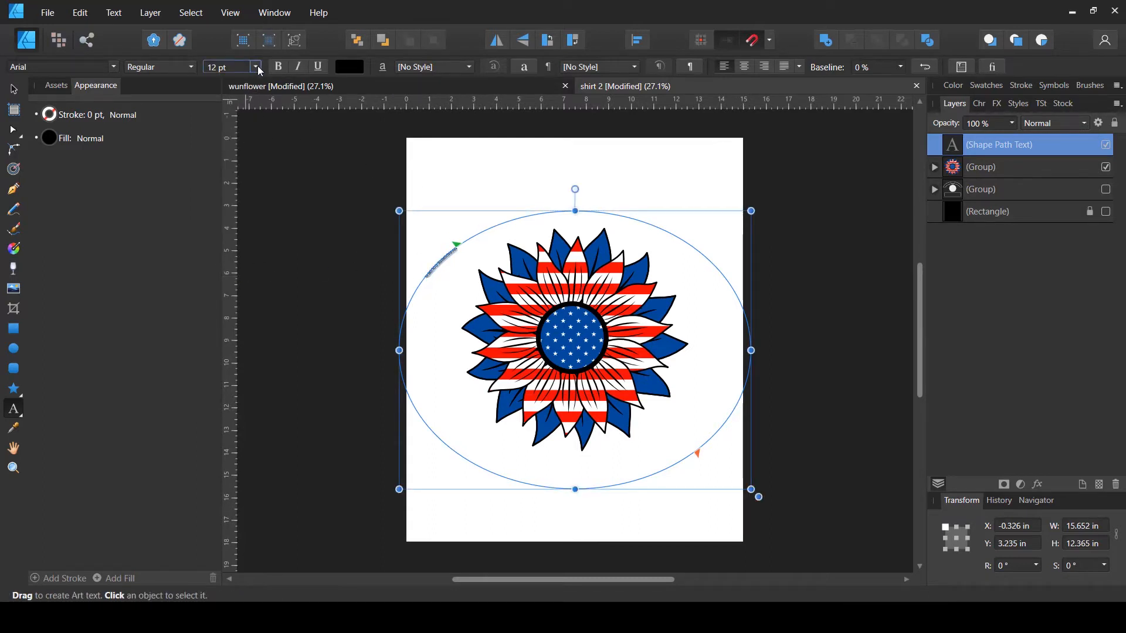
pyautogui.click(256, 67)
pyautogui.click(225, 294)
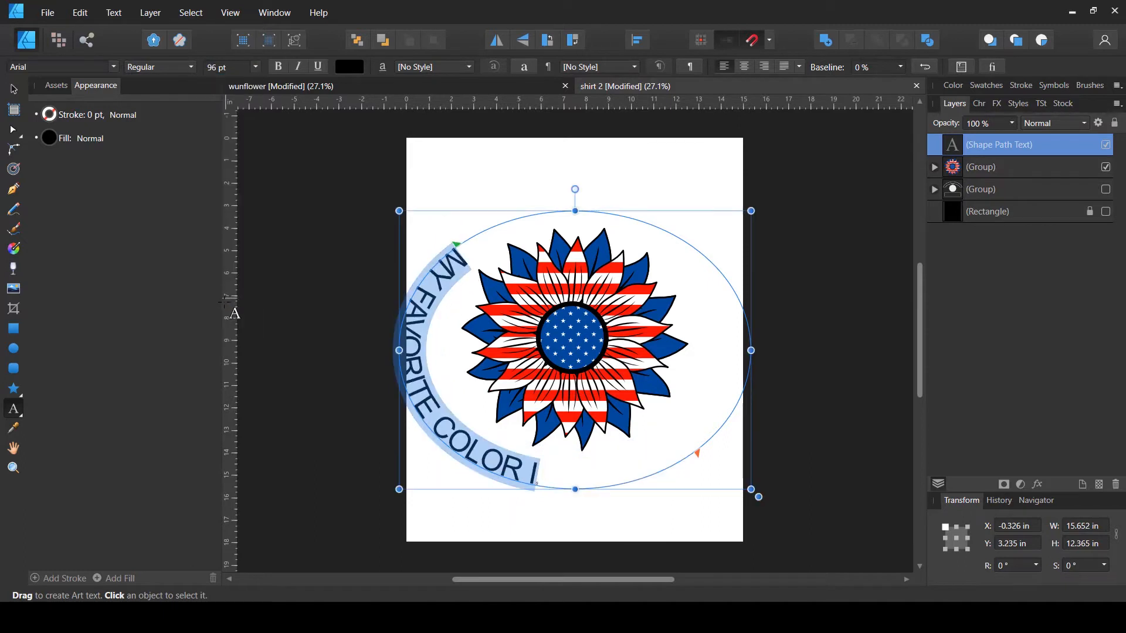
# - Move the path text's start point so the text arcs across the top of the ellipse
pyautogui.click(14, 91)
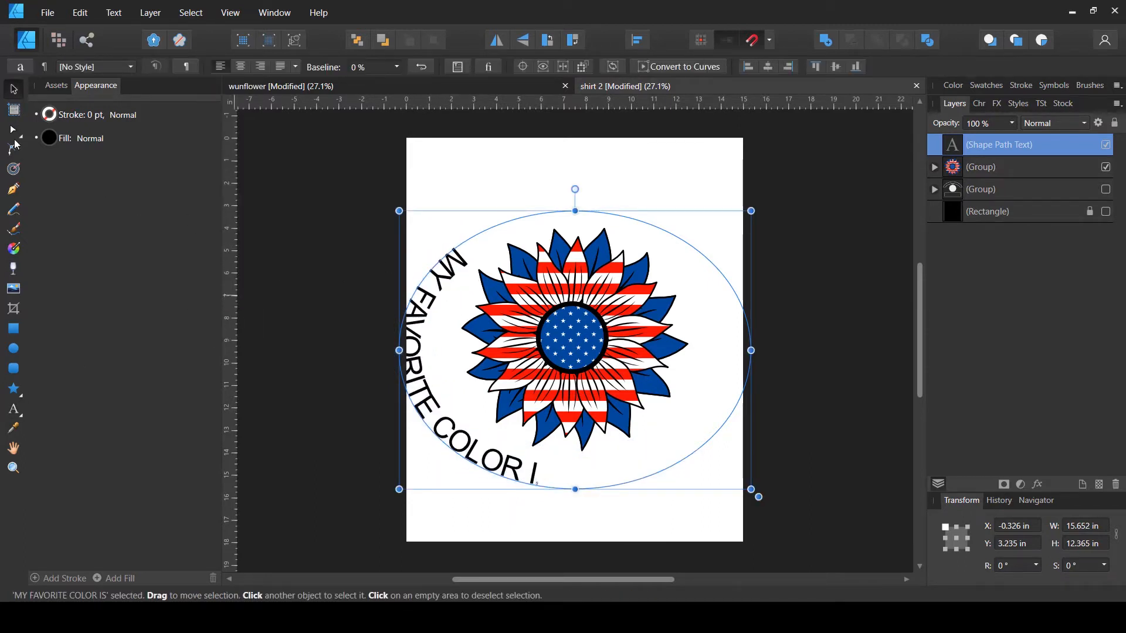
pyautogui.click(14, 409)
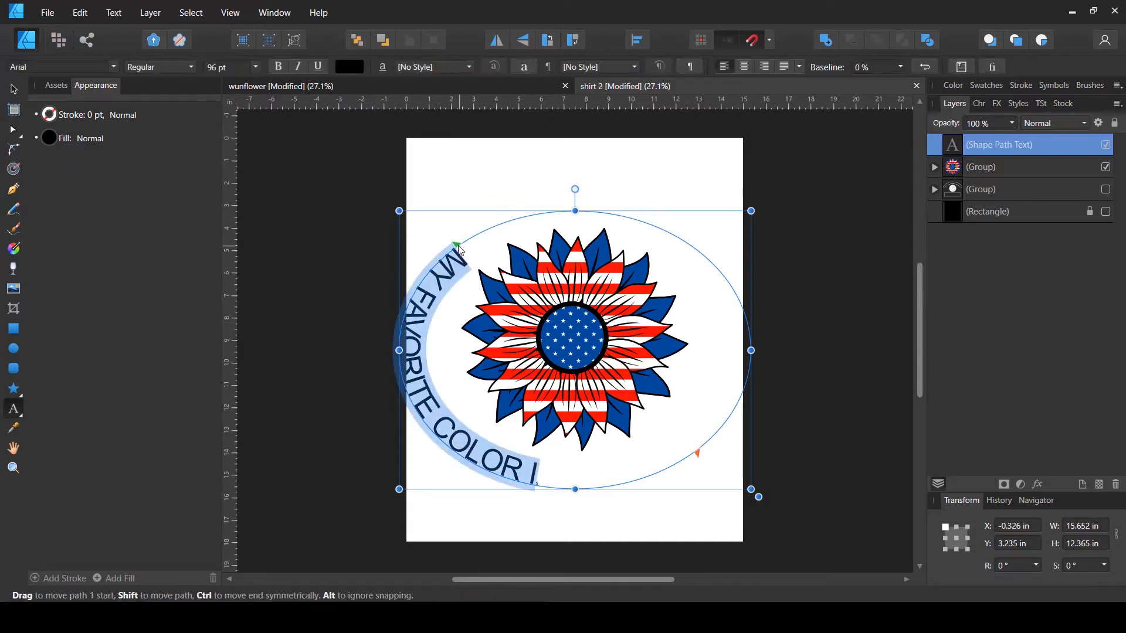
pyautogui.moveTo(460, 250); pyautogui.dragTo(716, 502)
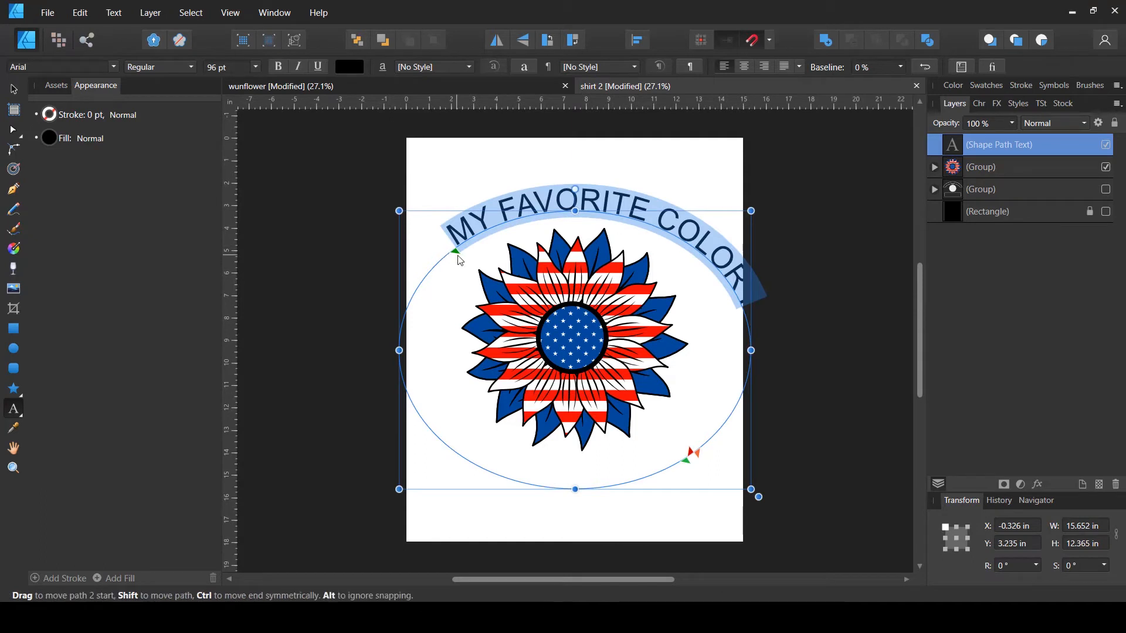
pyautogui.moveTo(447, 263)
pyautogui.mouseDown()
pyautogui.moveTo(422, 267)
pyautogui.moveTo(428, 256)
pyautogui.mouseUp()
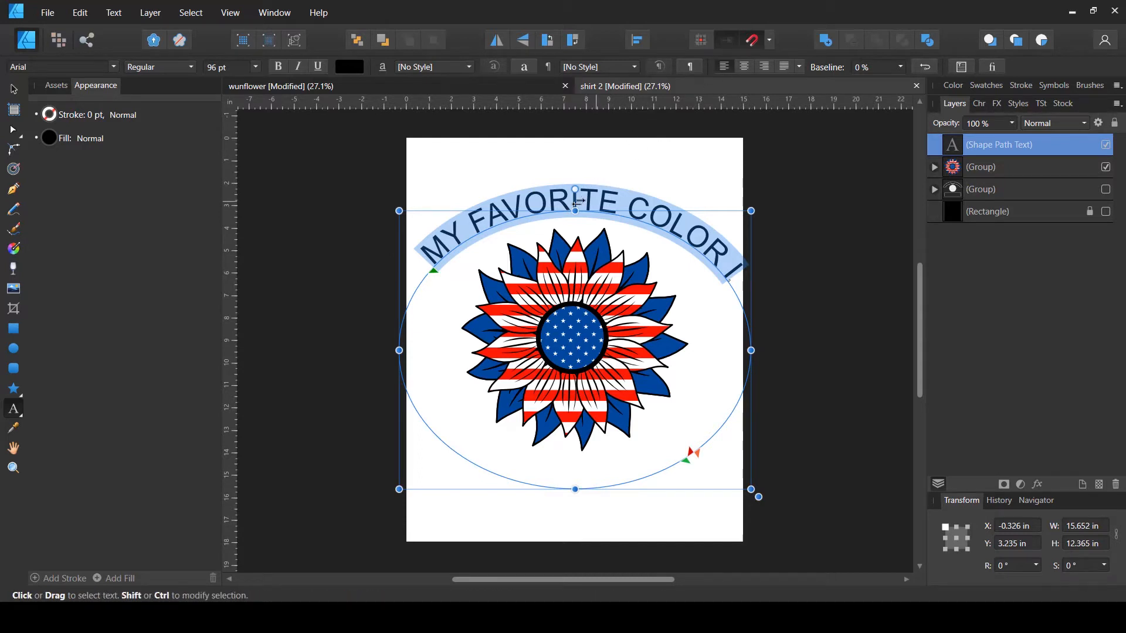
# - Center-align the path text, adjust its start and end points on the ellipse, and set it to 72 pt
pyautogui.click(744, 66)
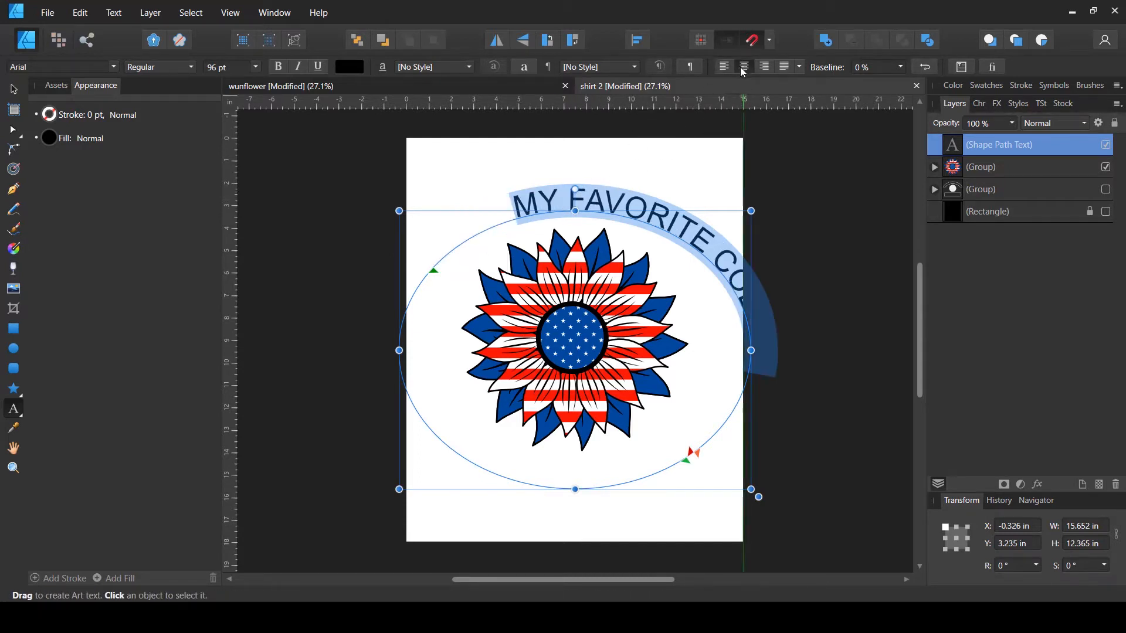
pyautogui.moveTo(433, 265); pyautogui.dragTo(409, 453)
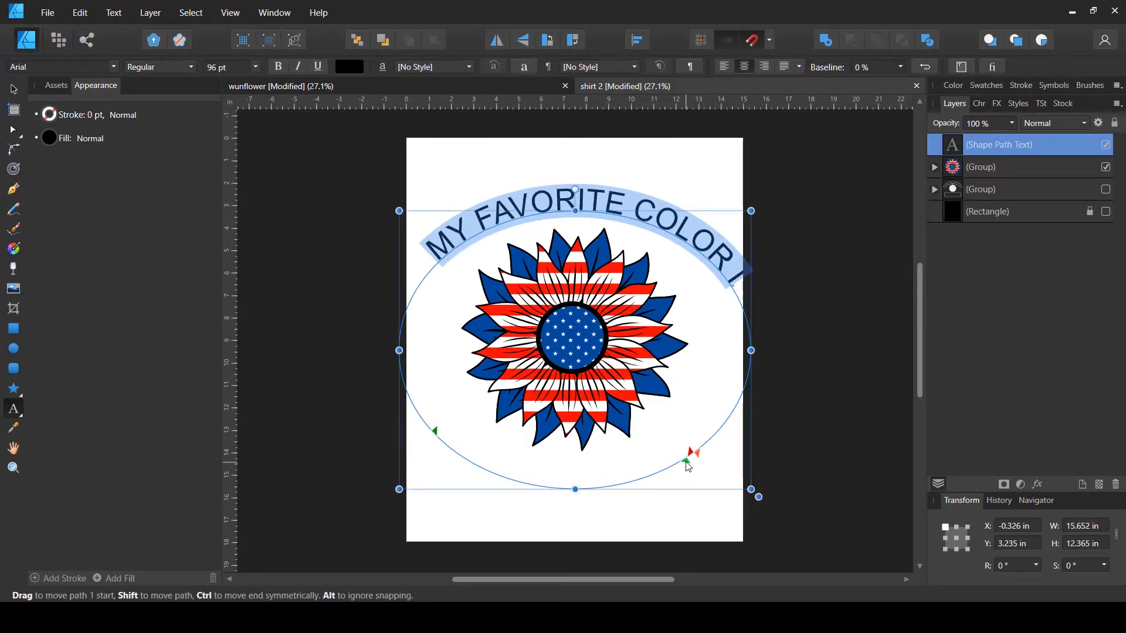
pyautogui.moveTo(686, 460)
pyautogui.mouseDown()
pyautogui.moveTo(645, 490)
pyautogui.moveTo(677, 471)
pyautogui.mouseUp()
pyautogui.moveTo(699, 455)
pyautogui.mouseDown()
pyautogui.moveTo(686, 476)
pyautogui.moveTo(712, 456)
pyautogui.mouseUp()
pyautogui.click(255, 67)
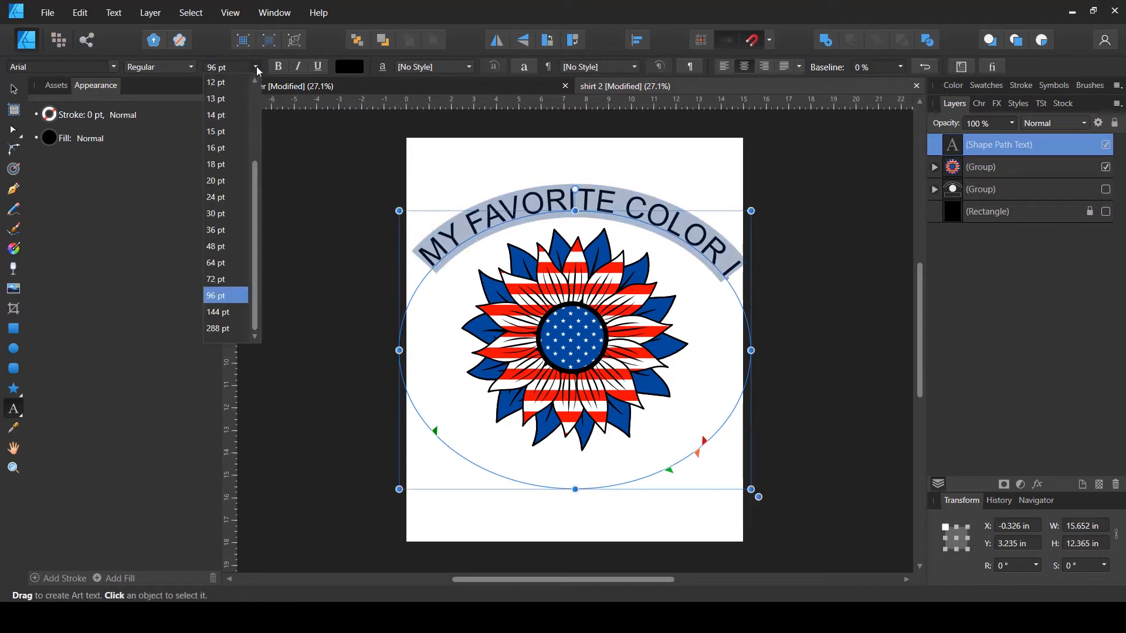
pyautogui.click(227, 280)
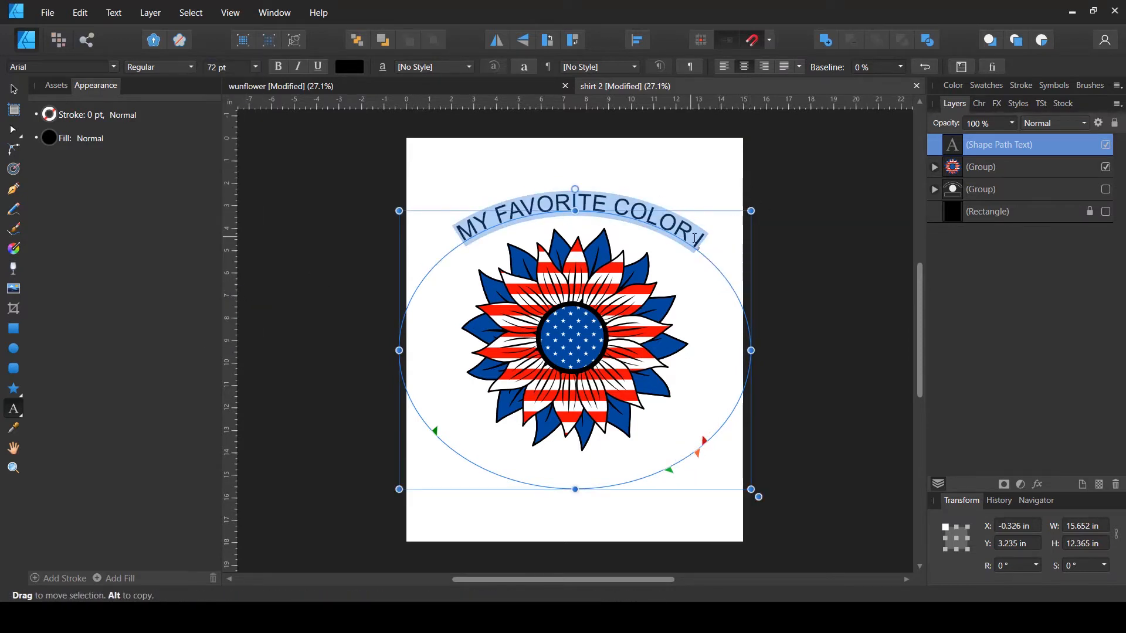
# - Add an S at the end of the path text so it reads 'MY FAVORITE COLOR IS'
pyautogui.click(700, 241)
pyautogui.click(700, 250)
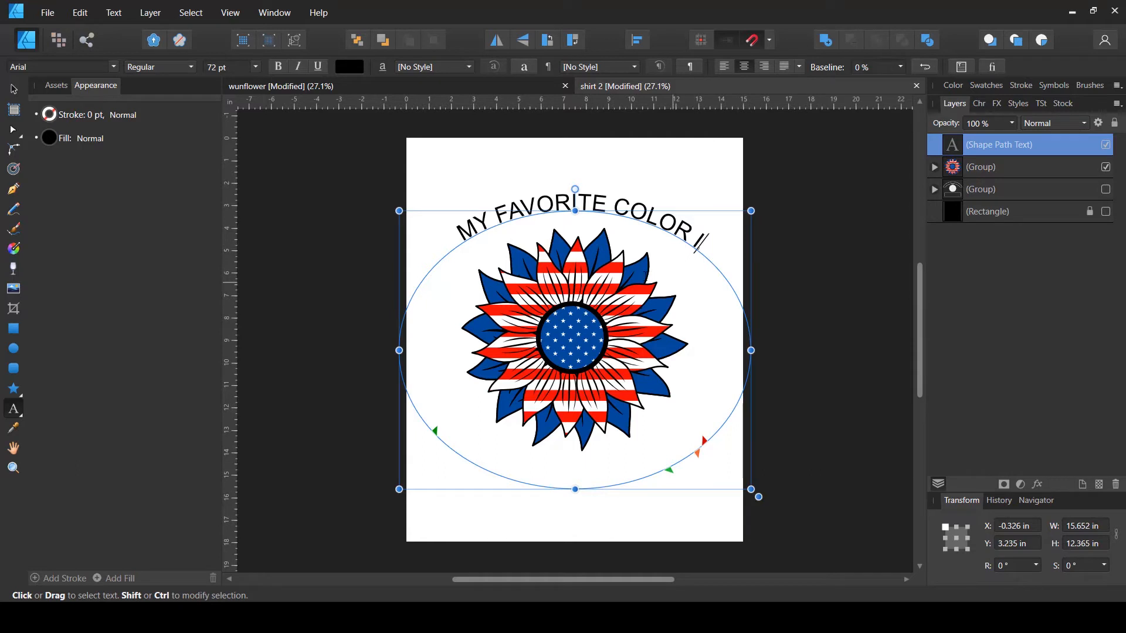
pyautogui.write('S')
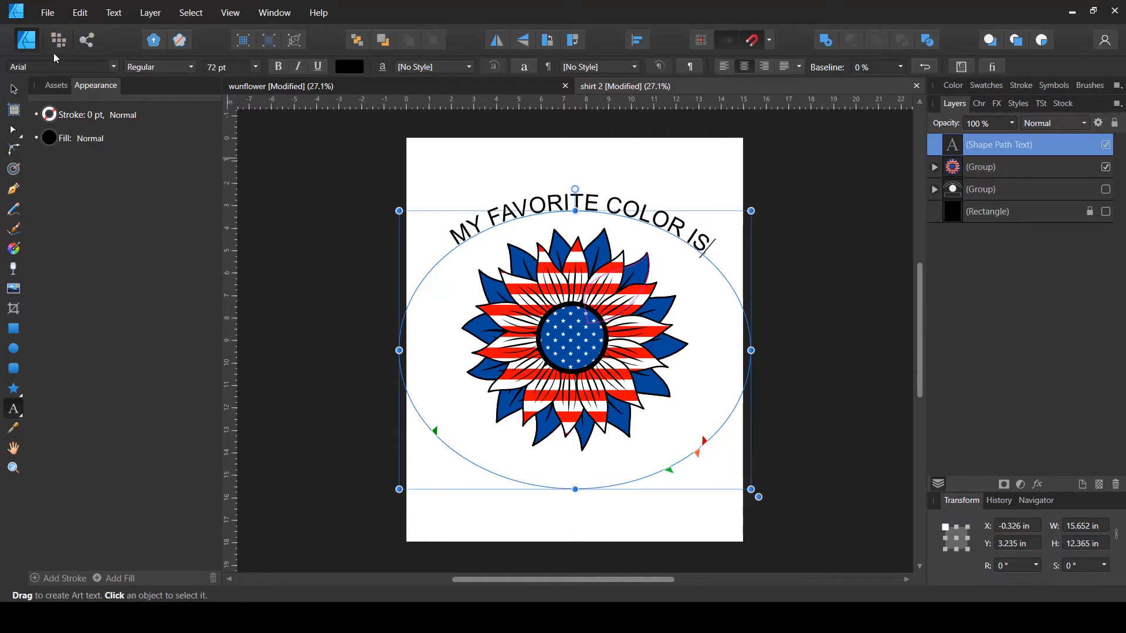
# - Select all of the curved text and set its font size to 96 pt
pyautogui.click(14, 92)
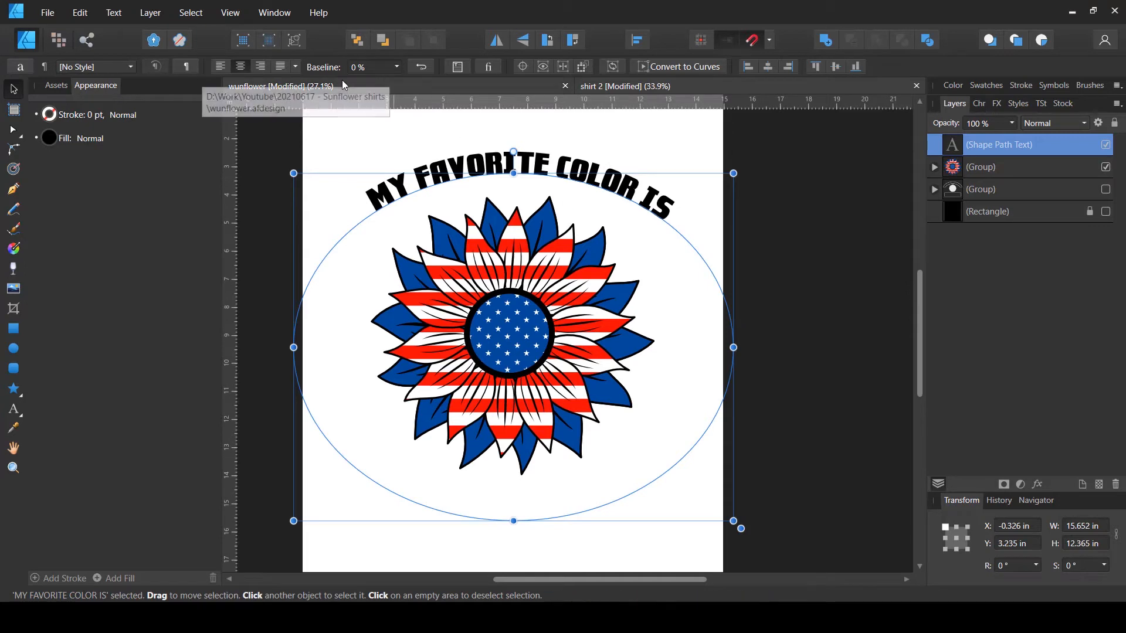
pyautogui.click(19, 414)
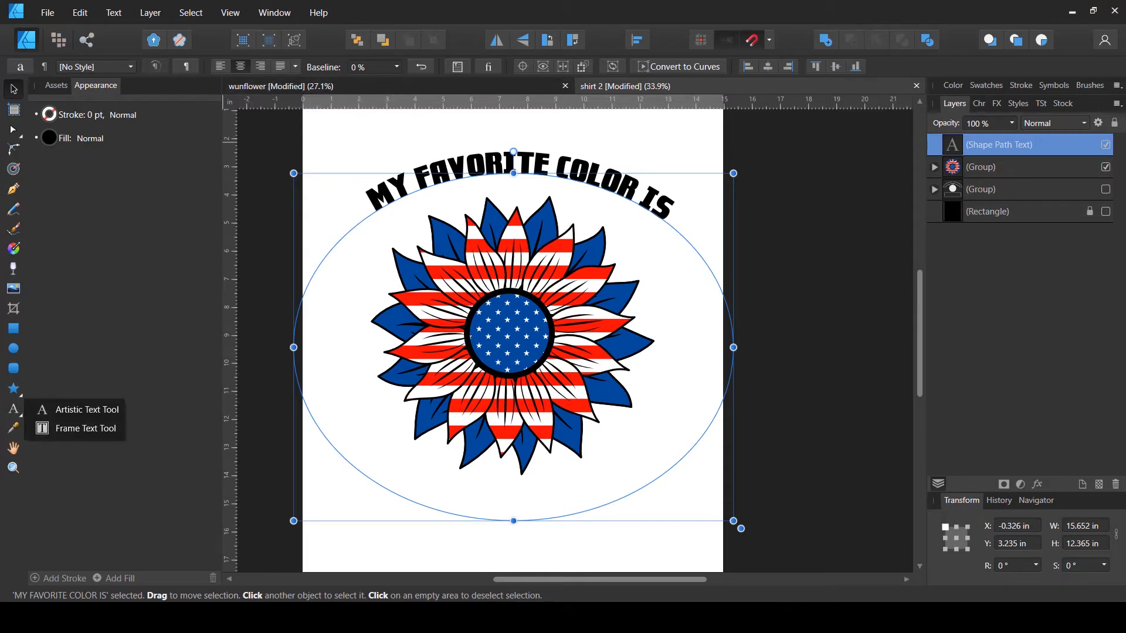
pyautogui.click(46, 410)
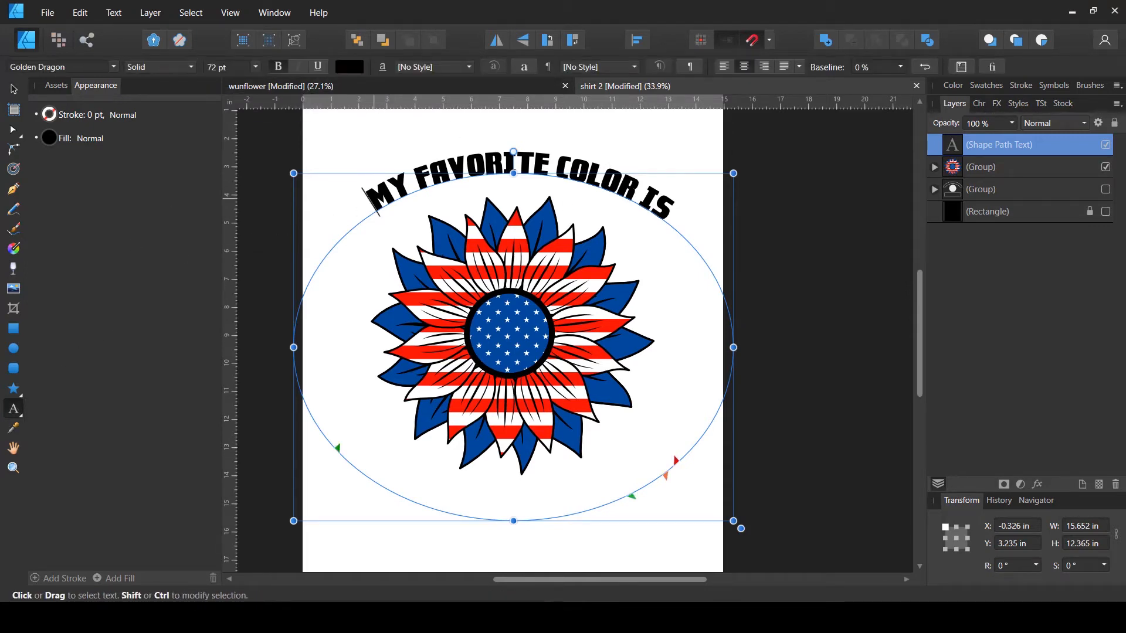
pyautogui.moveTo(369, 201); pyautogui.dragTo(698, 201)
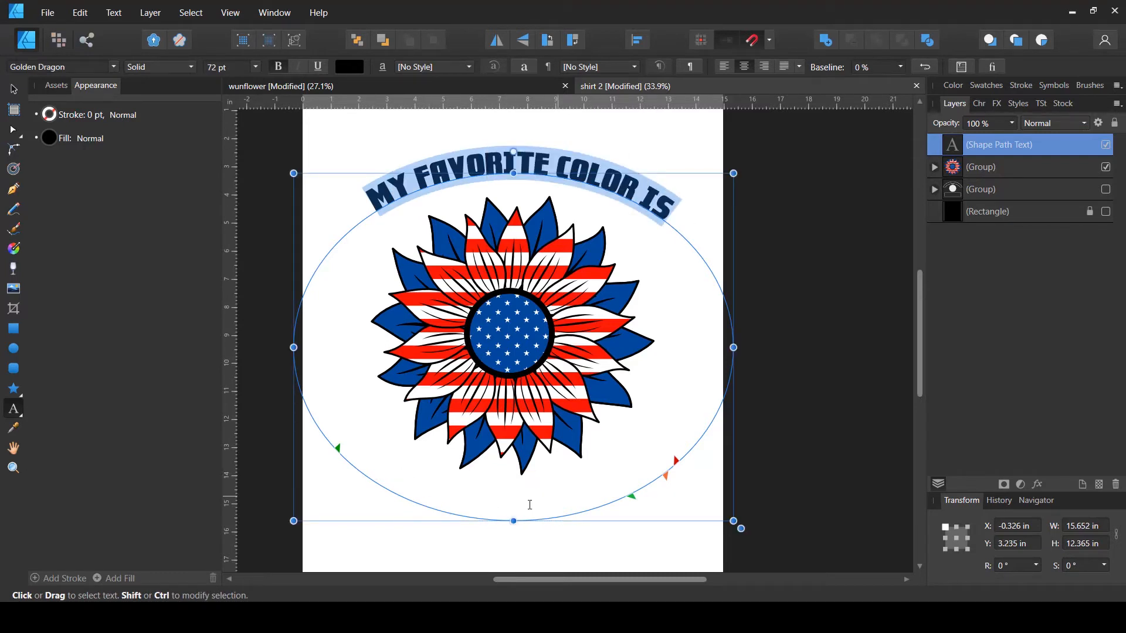
pyautogui.click(256, 67)
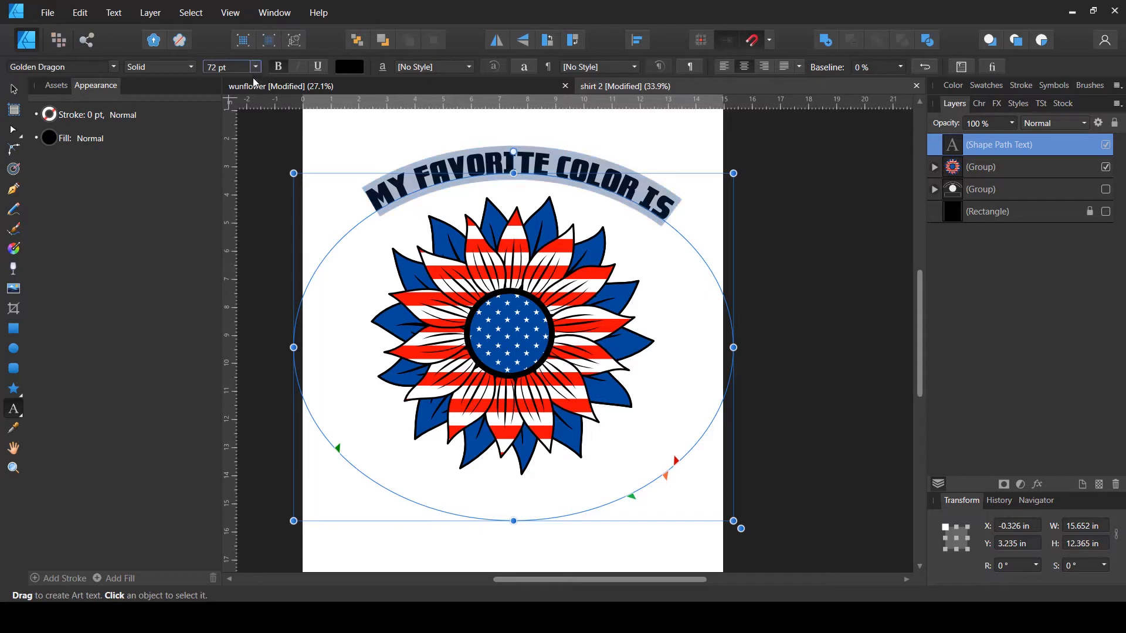
pyautogui.click(260, 65)
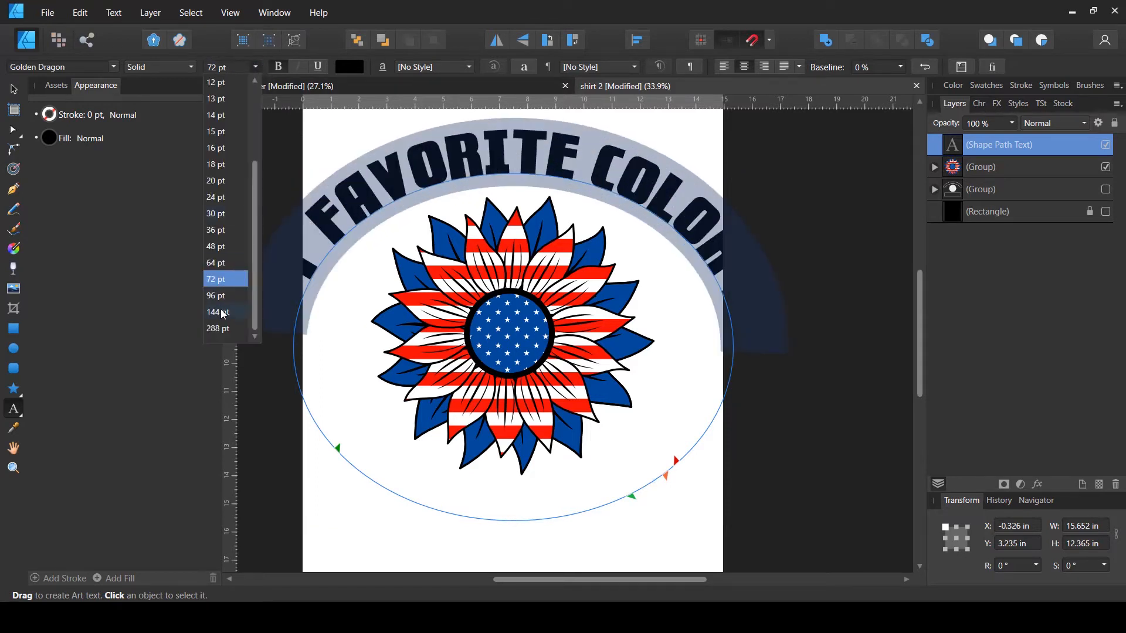
pyautogui.click(223, 298)
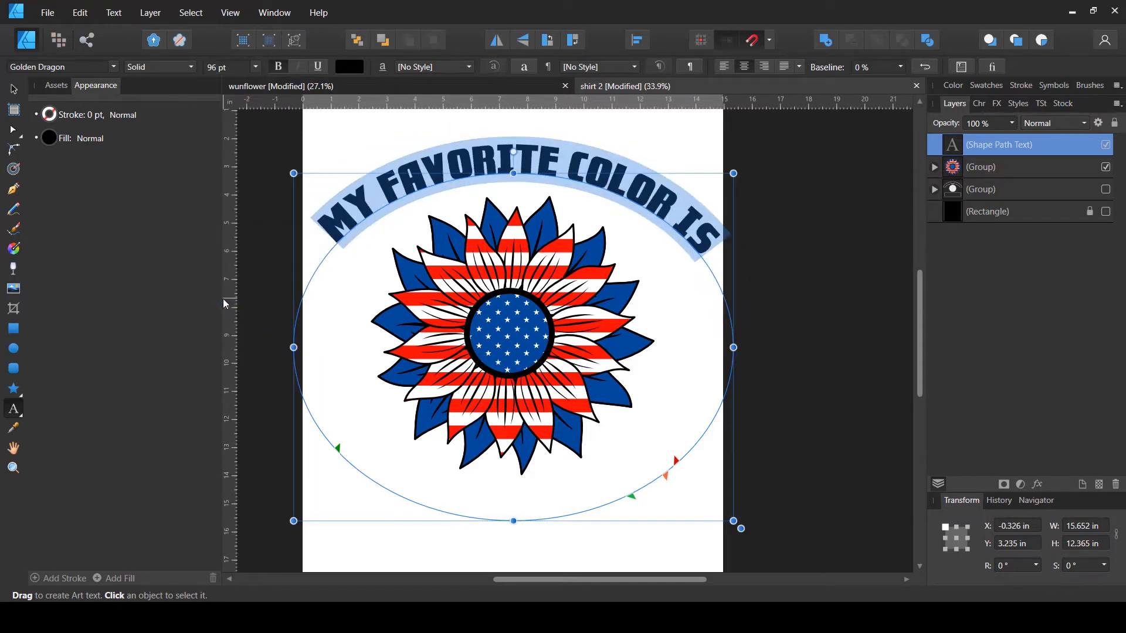
pyautogui.click(14, 90)
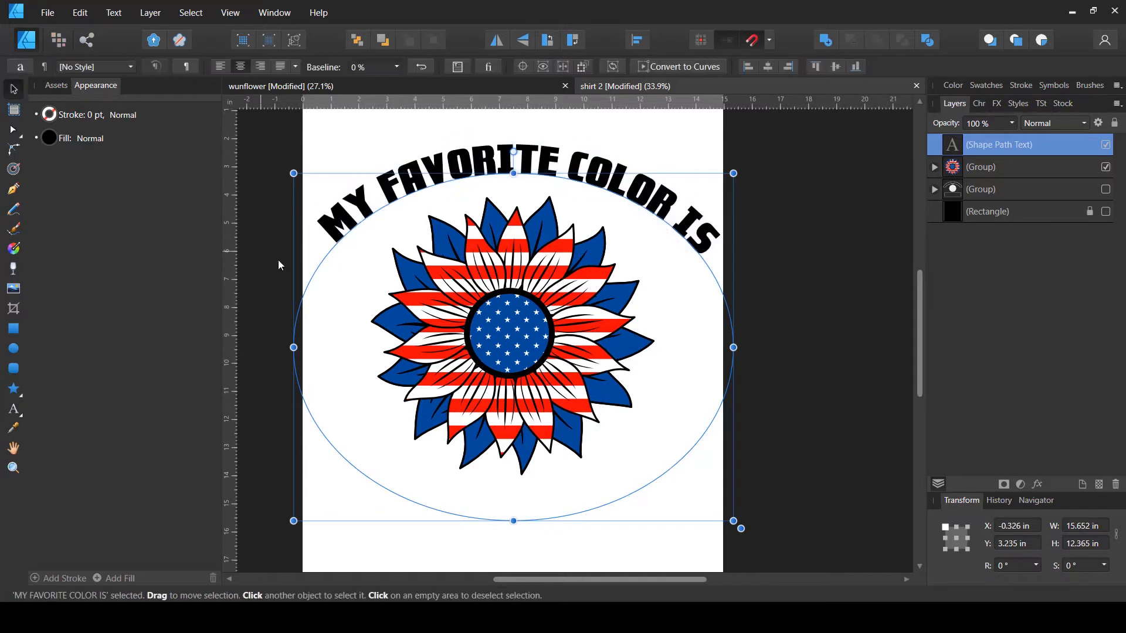
pyautogui.click(14, 408)
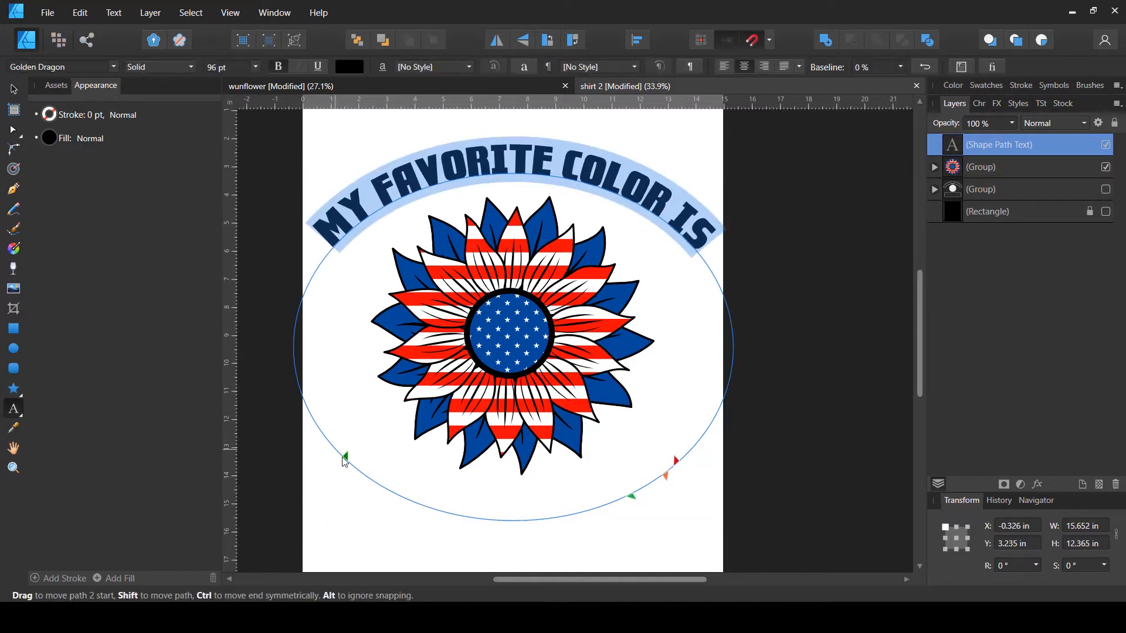
pyautogui.press('Escape')
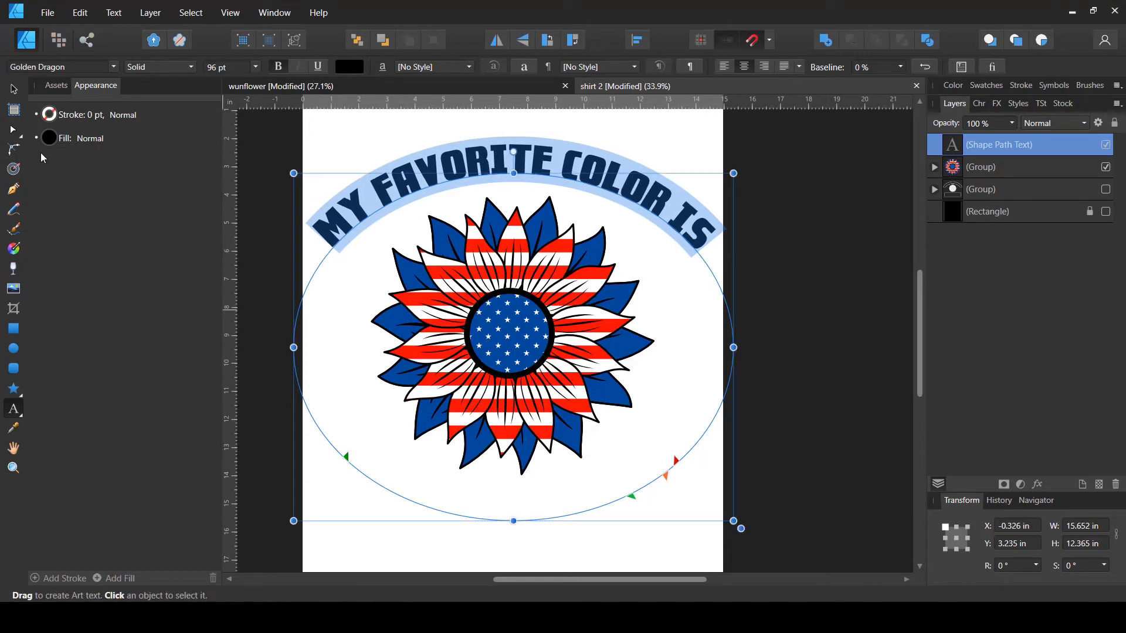
pyautogui.click(14, 90)
pyautogui.click(861, 242)
pyautogui.scroll(2, 846, 239)
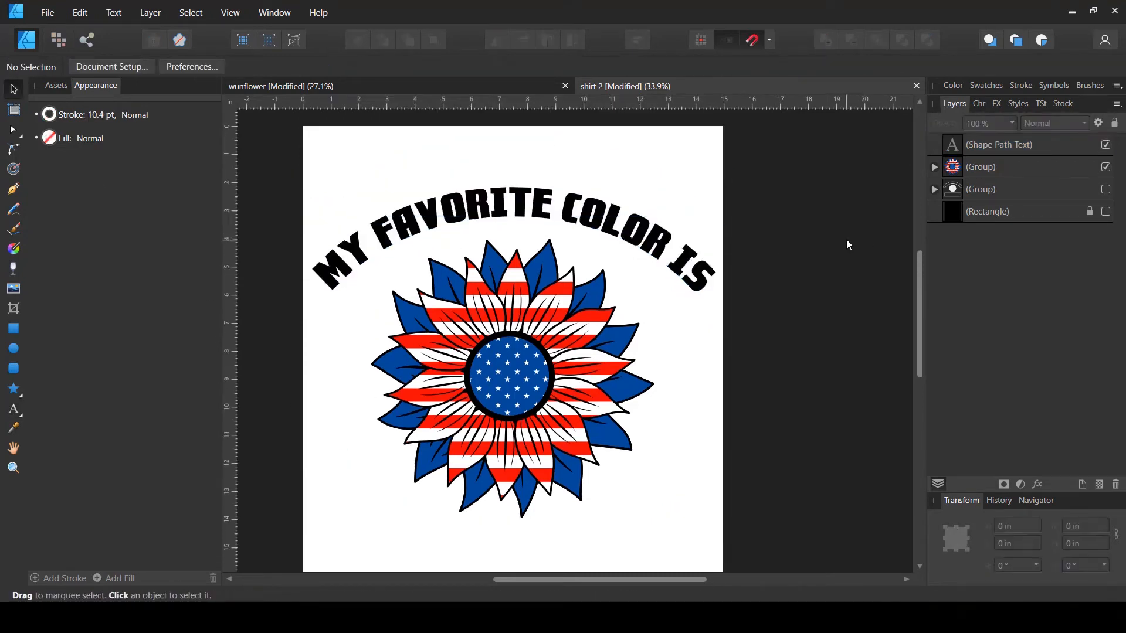
pyautogui.scroll(-1, 844, 239)
# - Shrink the sunflower group by pulling its bottom edge upward to about 10 in tall
pyautogui.click(507, 466)
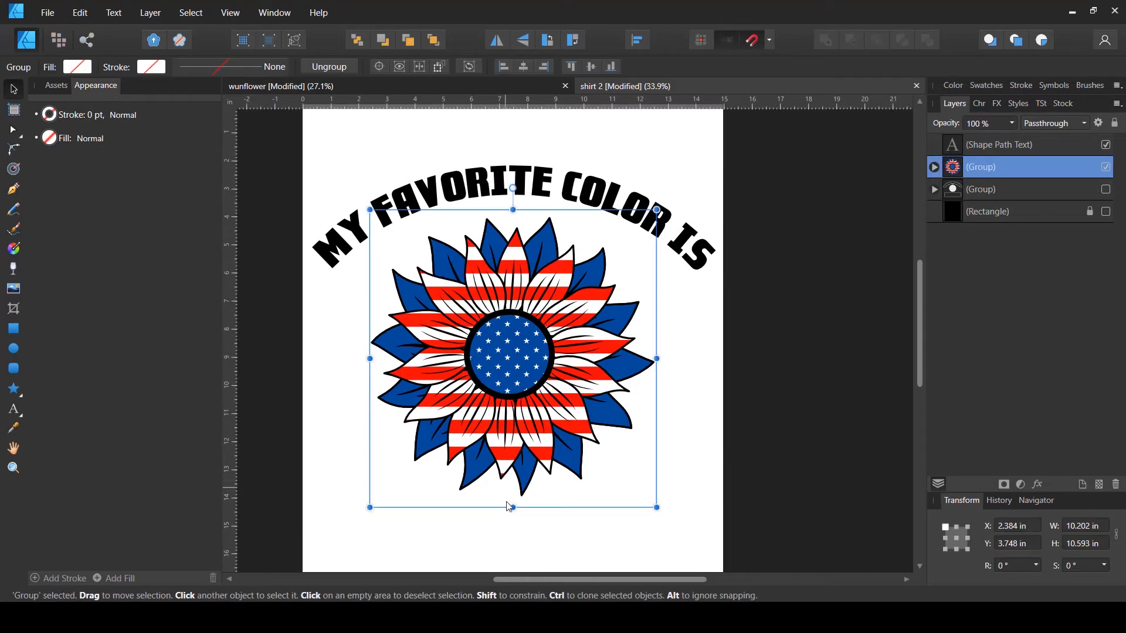
pyautogui.moveTo(511, 505); pyautogui.dragTo(515, 406)
pyautogui.click(786, 343)
pyautogui.scroll(2, 762, 305)
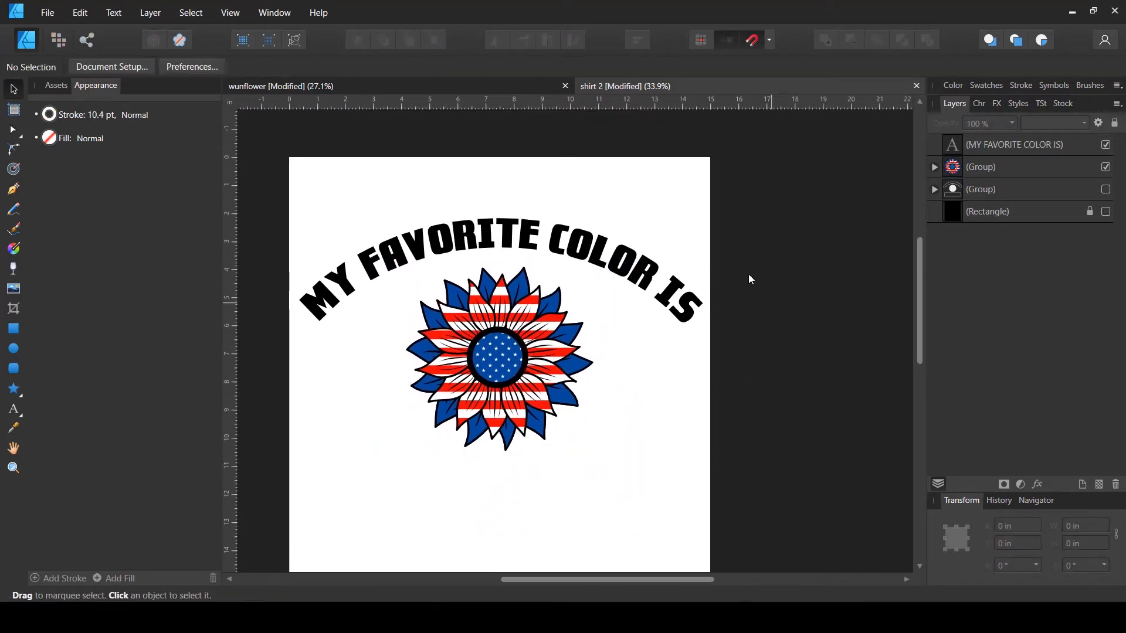
# - Resize the curved text's path ellipse into a near circle about 12.4 by 12.2 in
pyautogui.moveTo(744, 209); pyautogui.dragTo(488, 339)
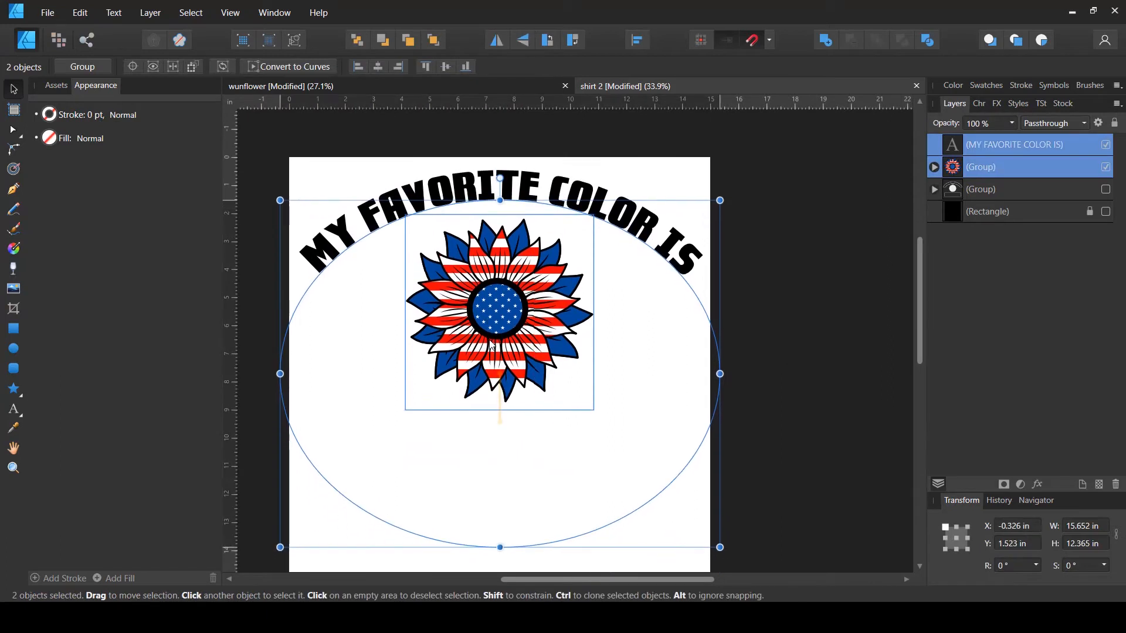
pyautogui.click(783, 304)
pyautogui.keyDown('ctrl'); pyautogui.scroll(-1, 751, 304); pyautogui.keyUp('ctrl')
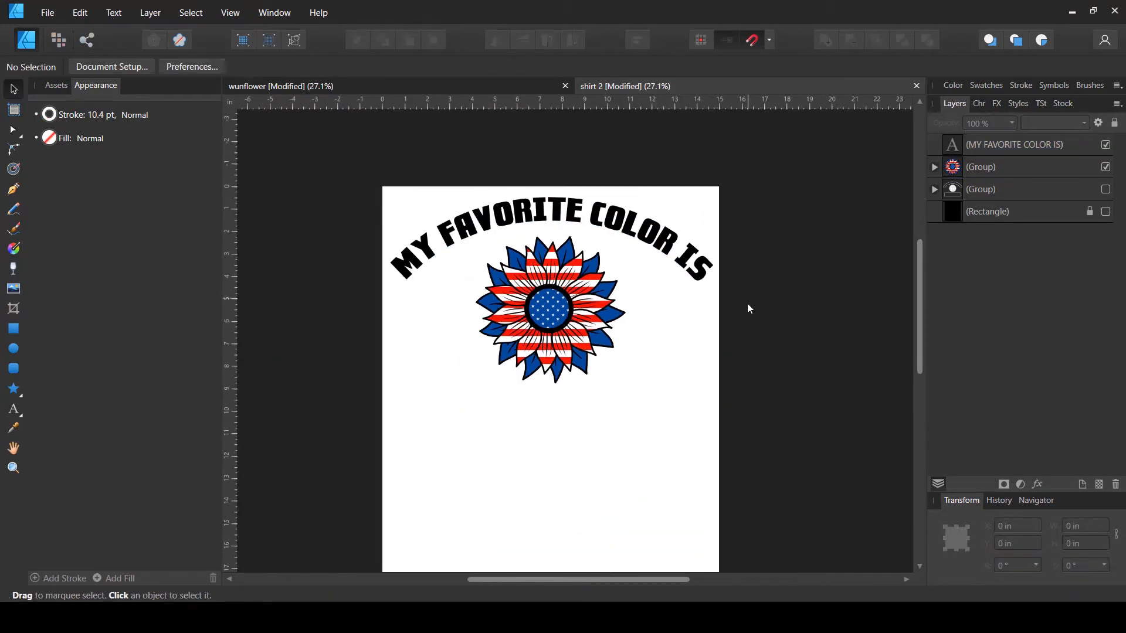
pyautogui.scroll(-1, 757, 317)
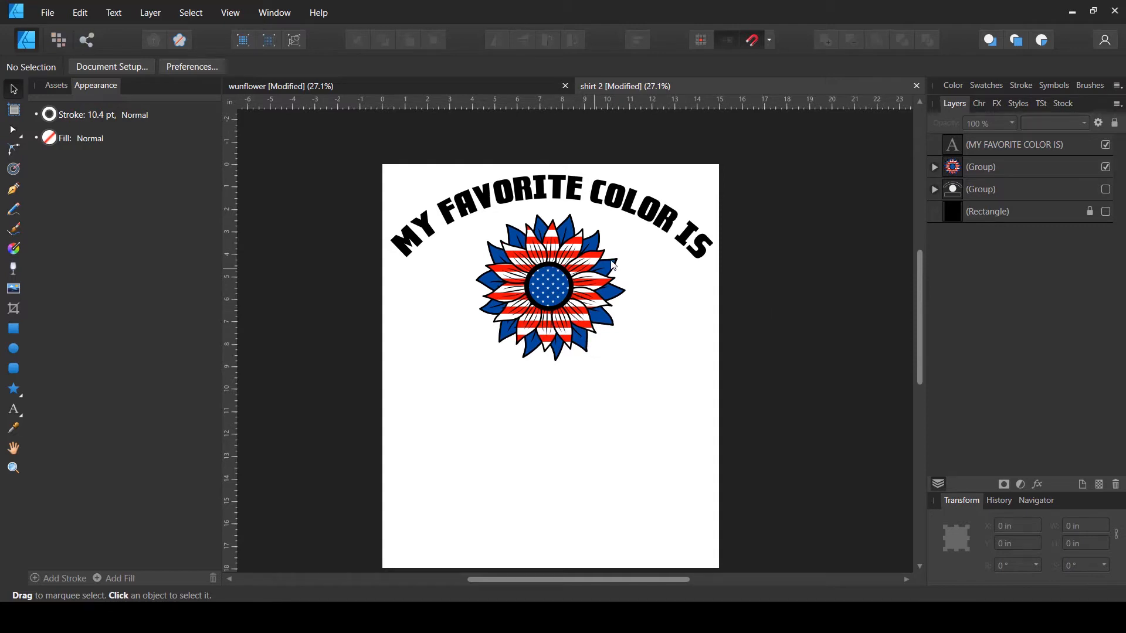
pyautogui.click(692, 249)
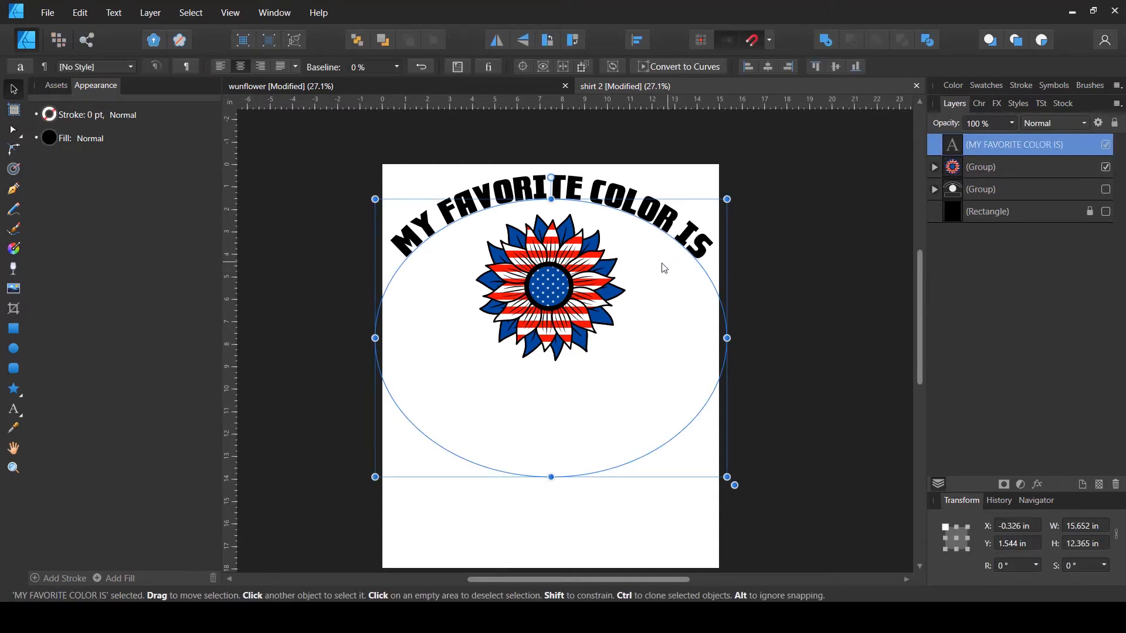
pyautogui.moveTo(725, 338); pyautogui.dragTo(691, 317)
pyautogui.moveTo(563, 479)
pyautogui.mouseDown()
pyautogui.moveTo(563, 452)
pyautogui.moveTo(563, 473)
pyautogui.mouseUp()
# - Center the sunflower group horizontally using the alignment options
pyautogui.click(769, 67)
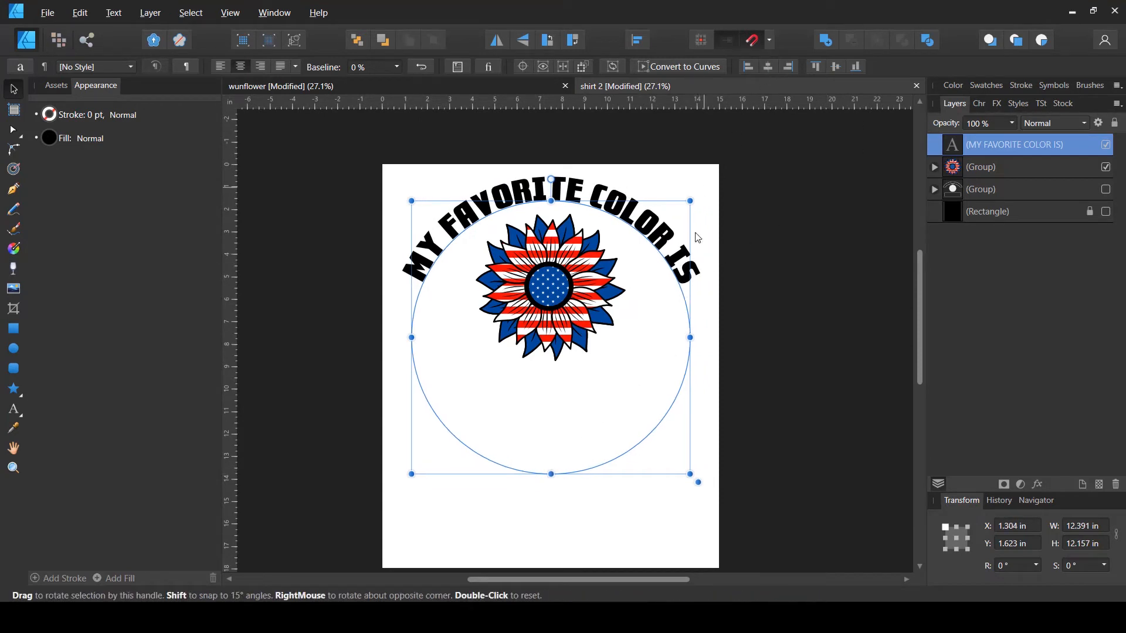
pyautogui.click(808, 280)
pyautogui.click(562, 297)
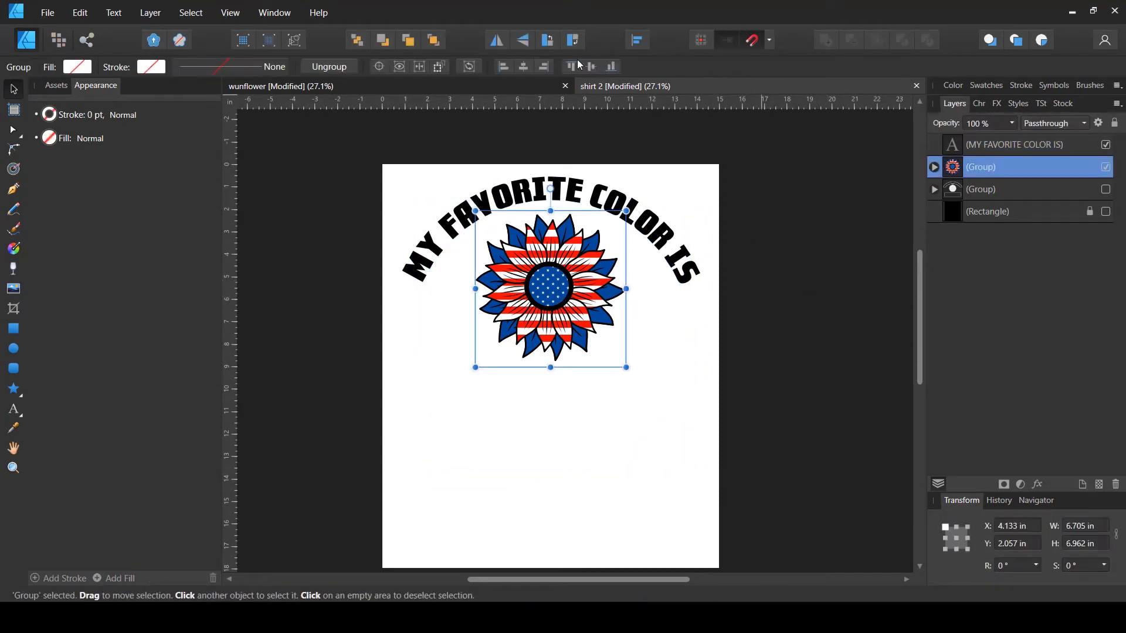
pyautogui.click(523, 67)
pyautogui.click(756, 229)
# - Shrink the sunflower group slightly from its bottom edge to about 6.7 in wide
pyautogui.click(657, 252)
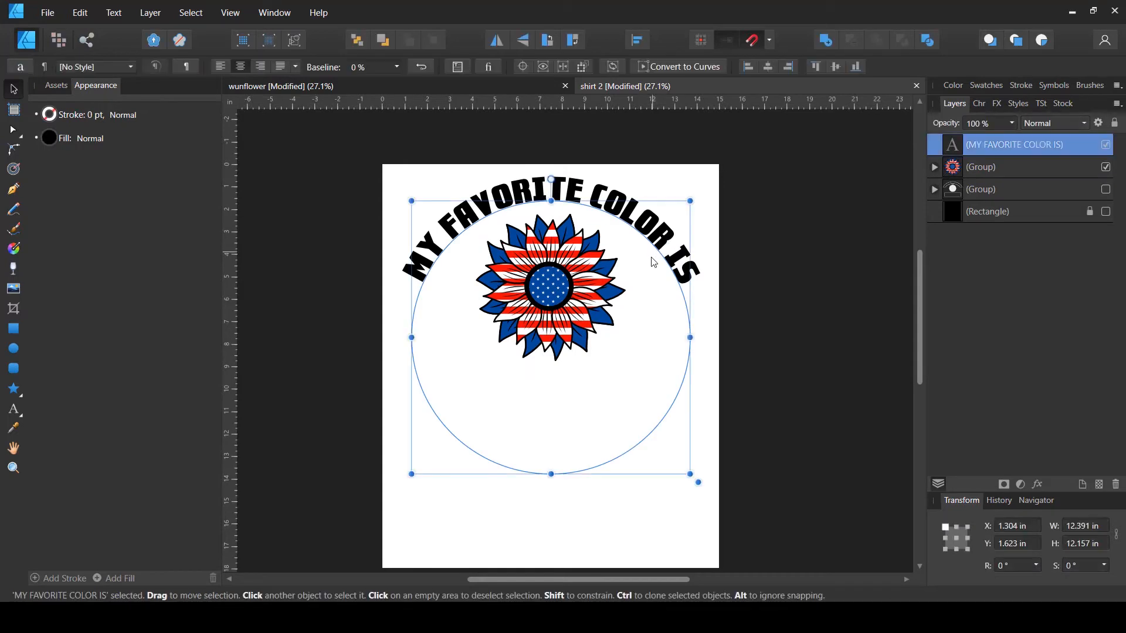
pyautogui.moveTo(675, 284); pyautogui.dragTo(623, 298)
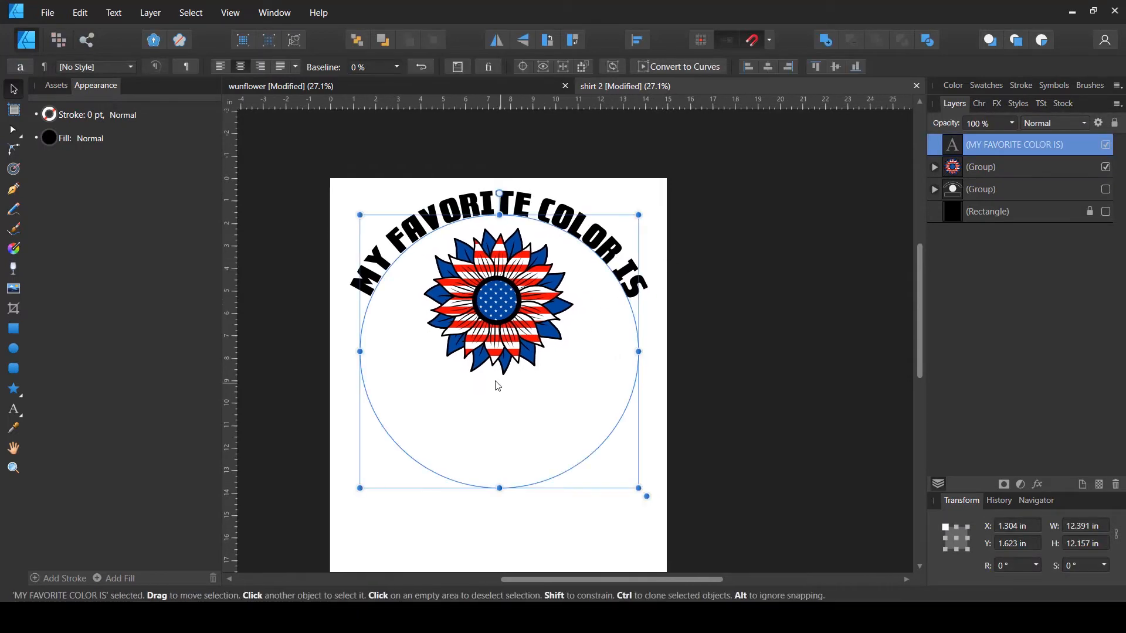
pyautogui.click(505, 392)
pyautogui.click(531, 368)
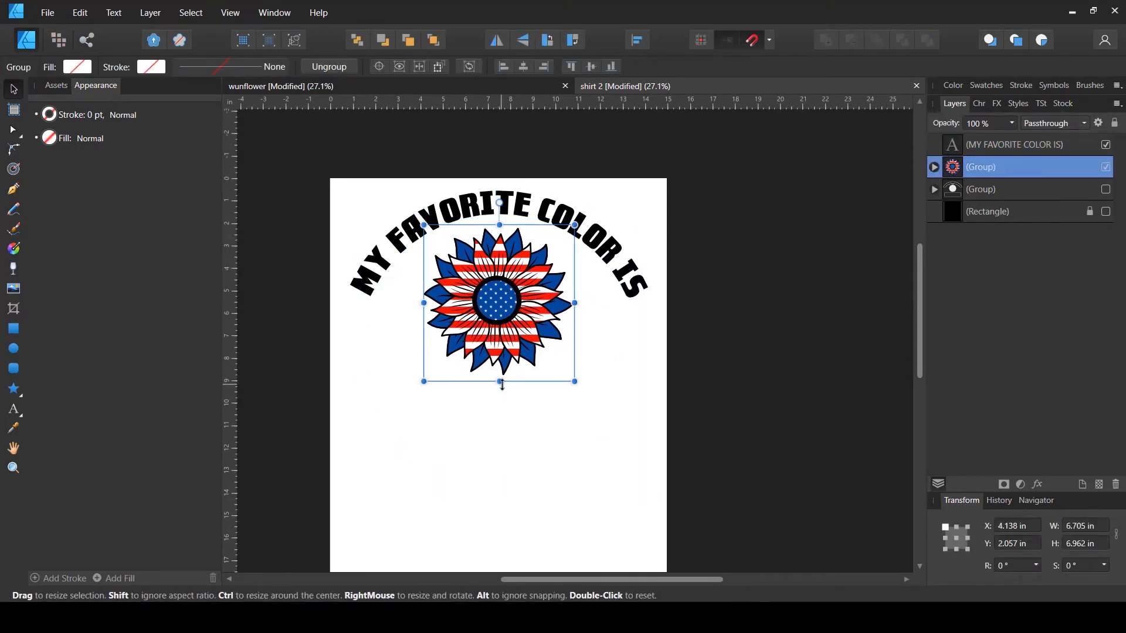
pyautogui.moveTo(503, 377); pyautogui.dragTo(501, 365)
# - Widen the curved text's path circle to about 12.9 in
pyautogui.click(578, 353)
pyautogui.click(644, 347)
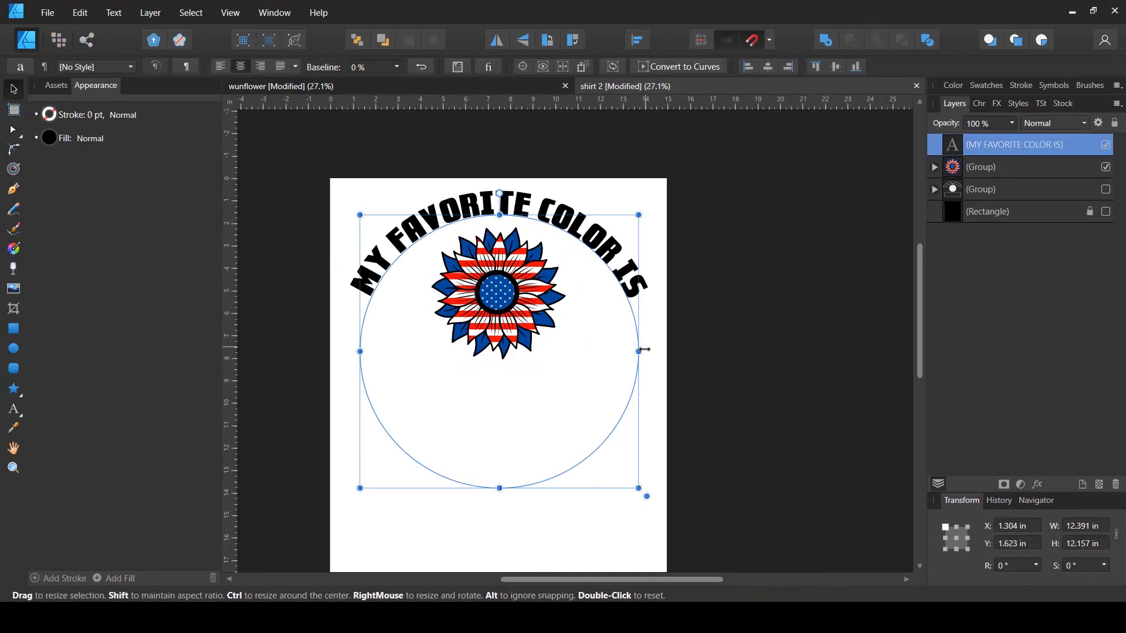
pyautogui.moveTo(648, 351); pyautogui.dragTo(652, 352)
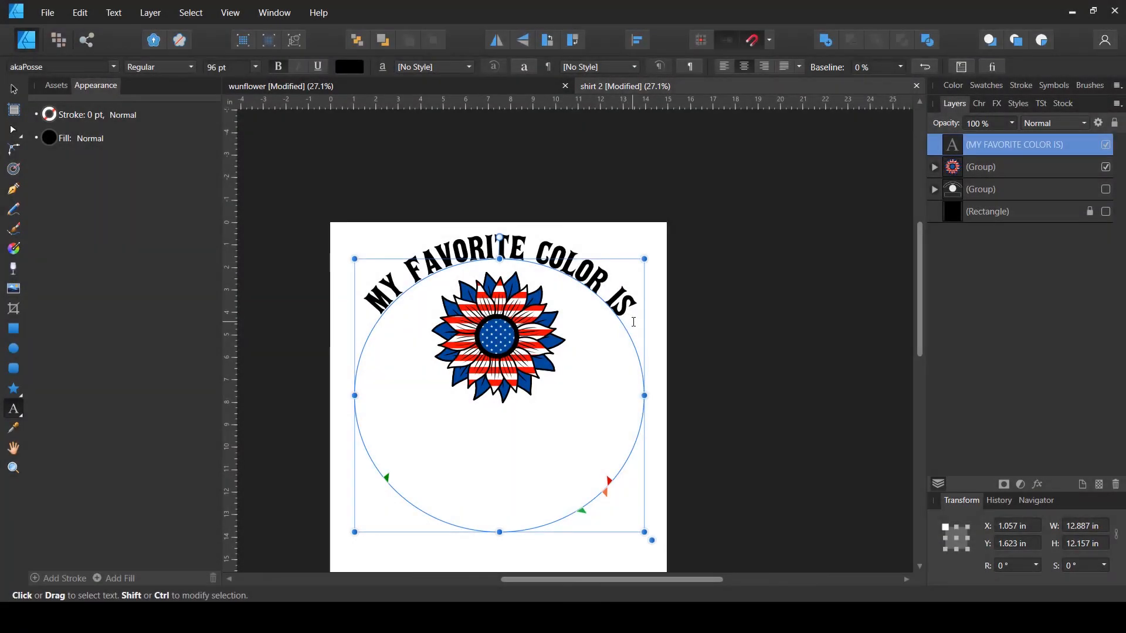
# - Select all of the curved text and set its font size to 120 pt
pyautogui.click(13, 89)
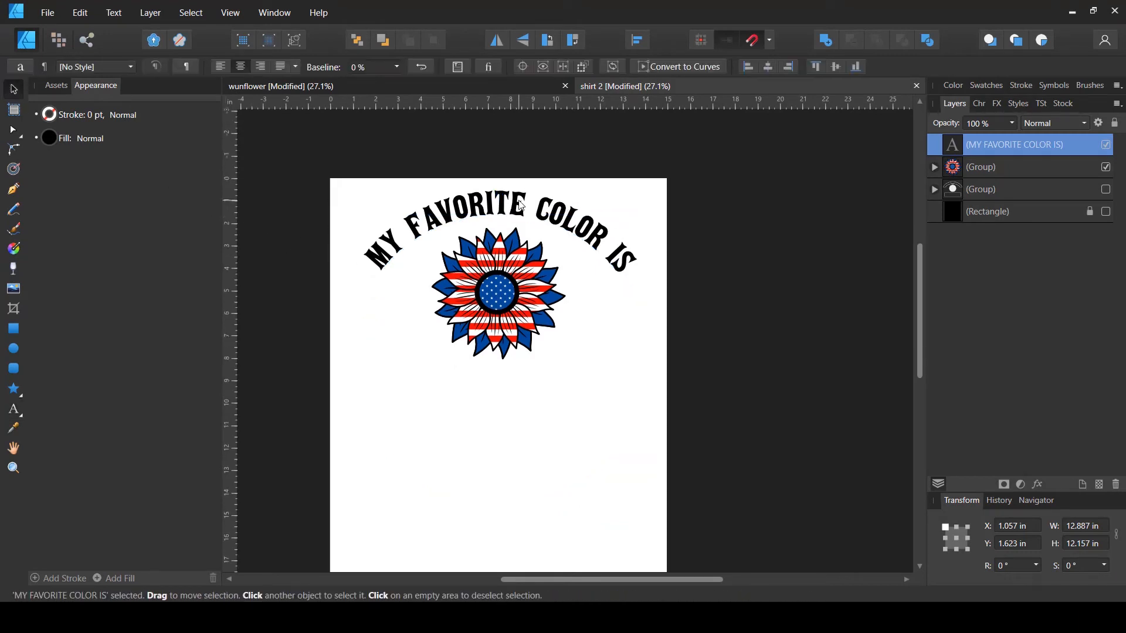
pyautogui.scroll(-1, 638, 237)
pyautogui.click(736, 248)
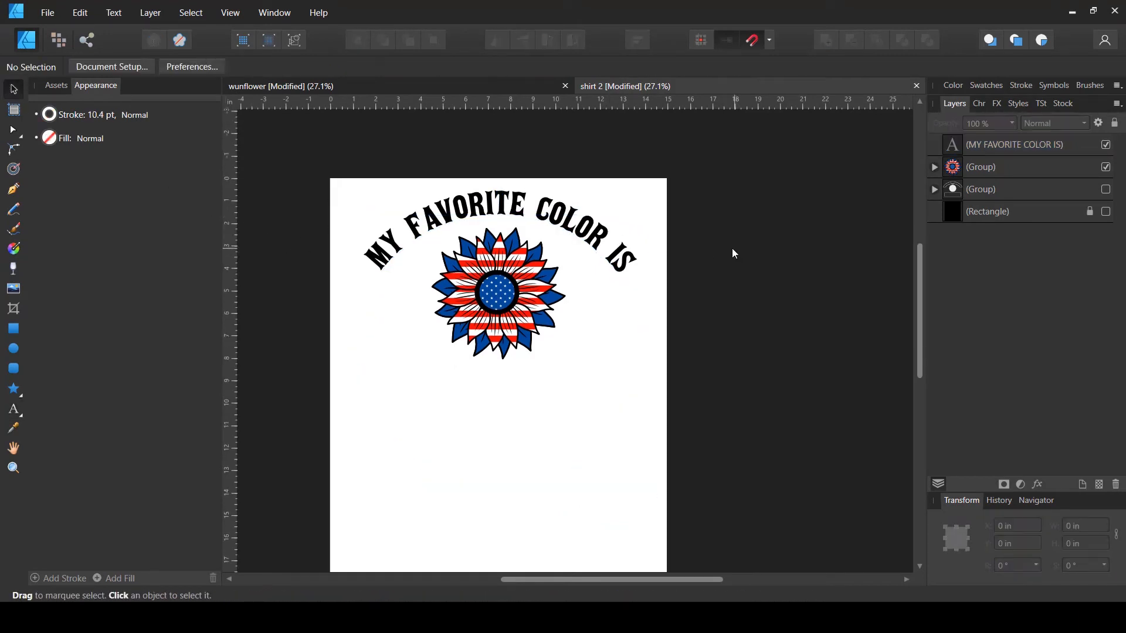
pyautogui.click(532, 280)
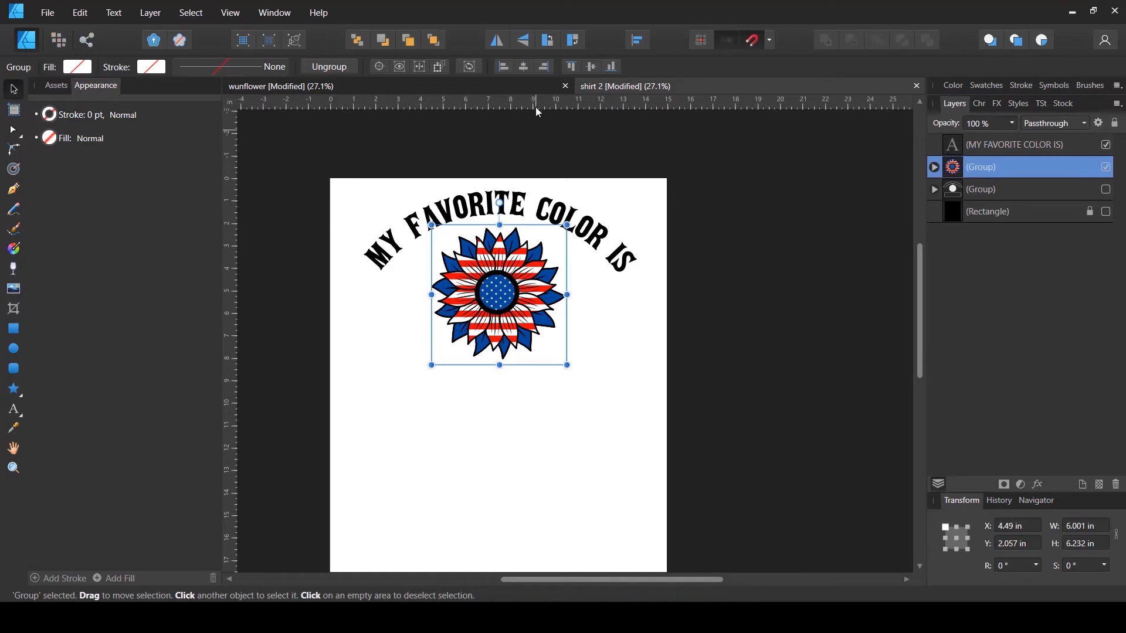
pyautogui.click(606, 247)
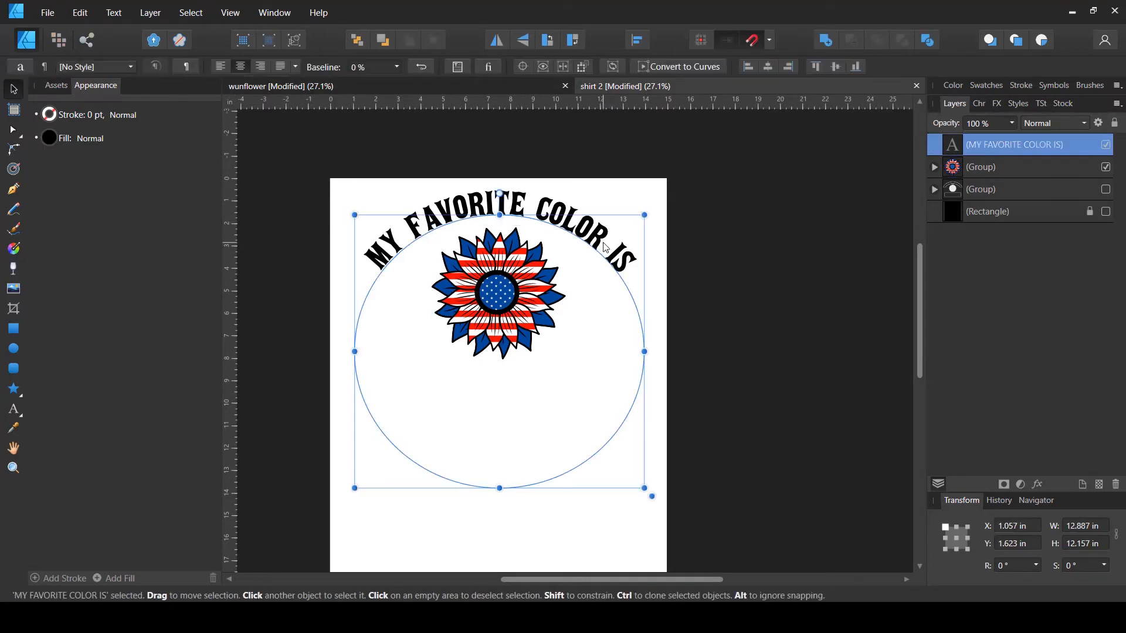
pyautogui.click(20, 416)
pyautogui.tripleClick(409, 229)
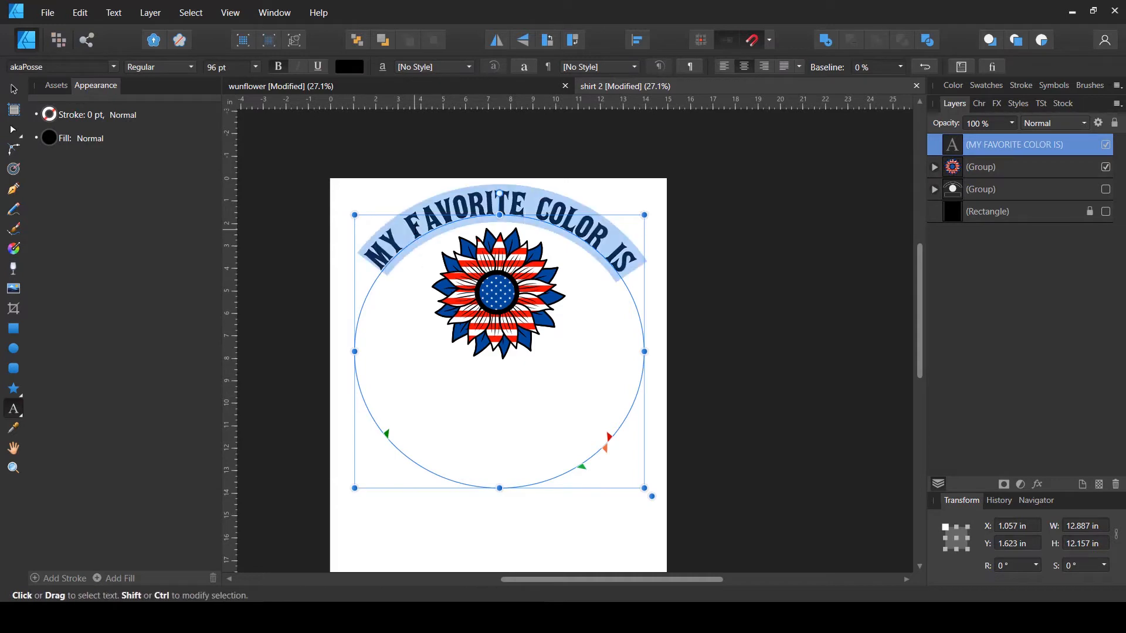
pyautogui.click(226, 70)
pyautogui.write('110')
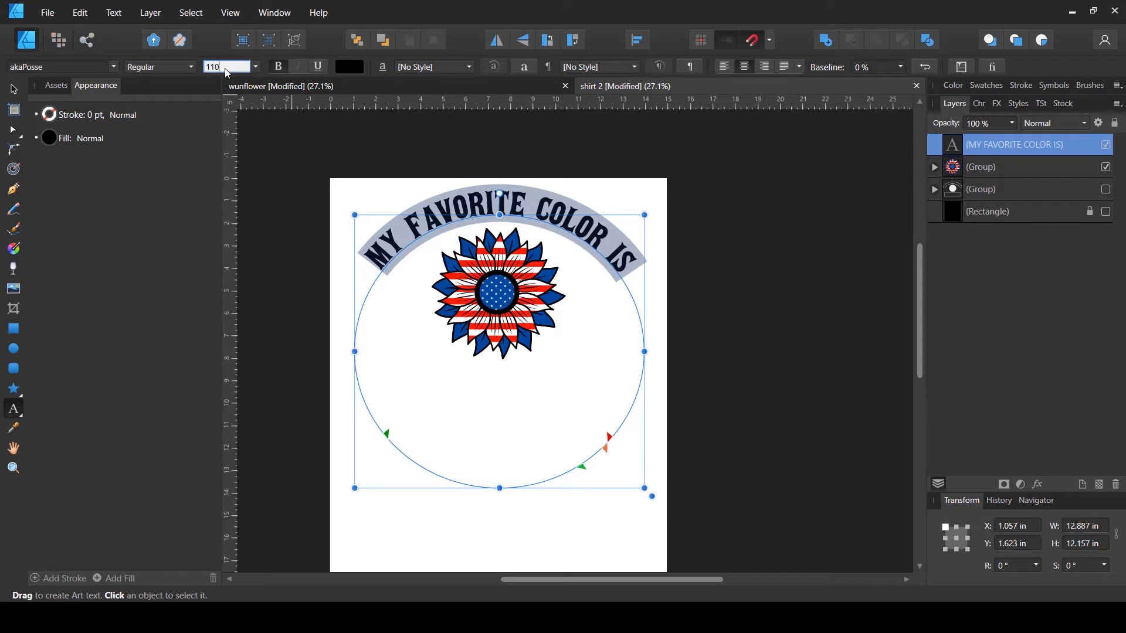
pyautogui.press('Return')
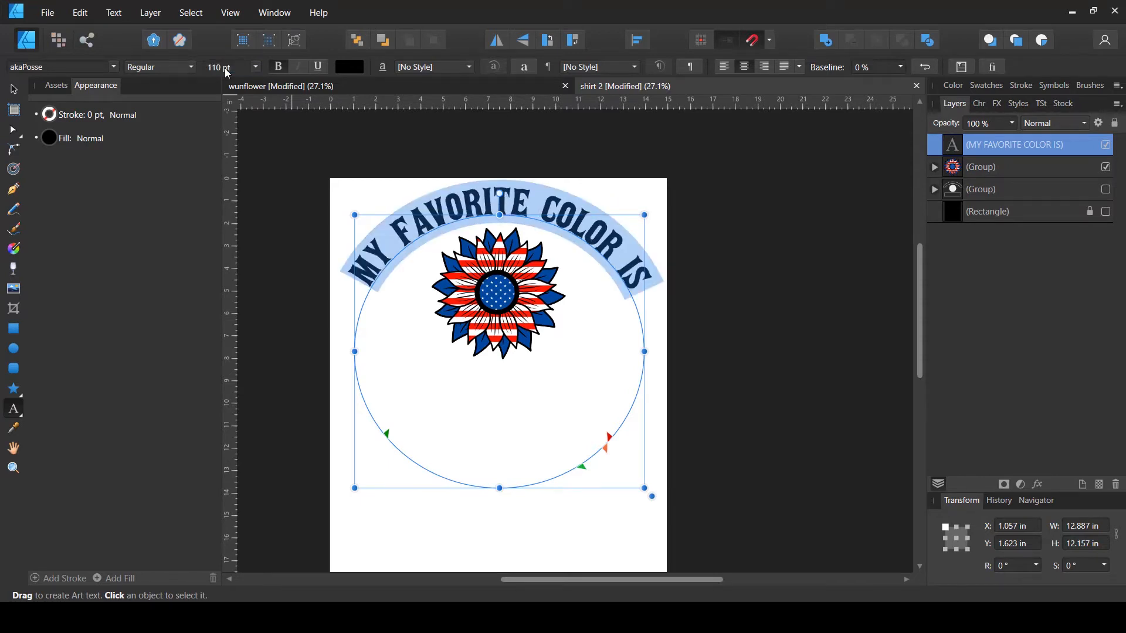
pyautogui.click(227, 71)
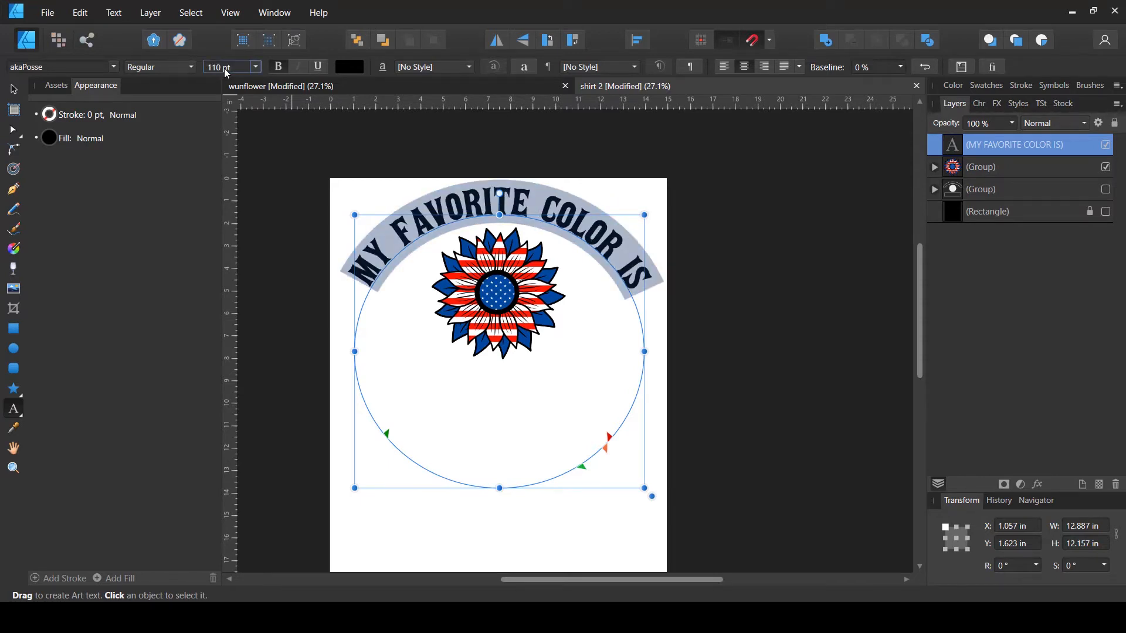
pyautogui.write('120')
pyautogui.press('Return')
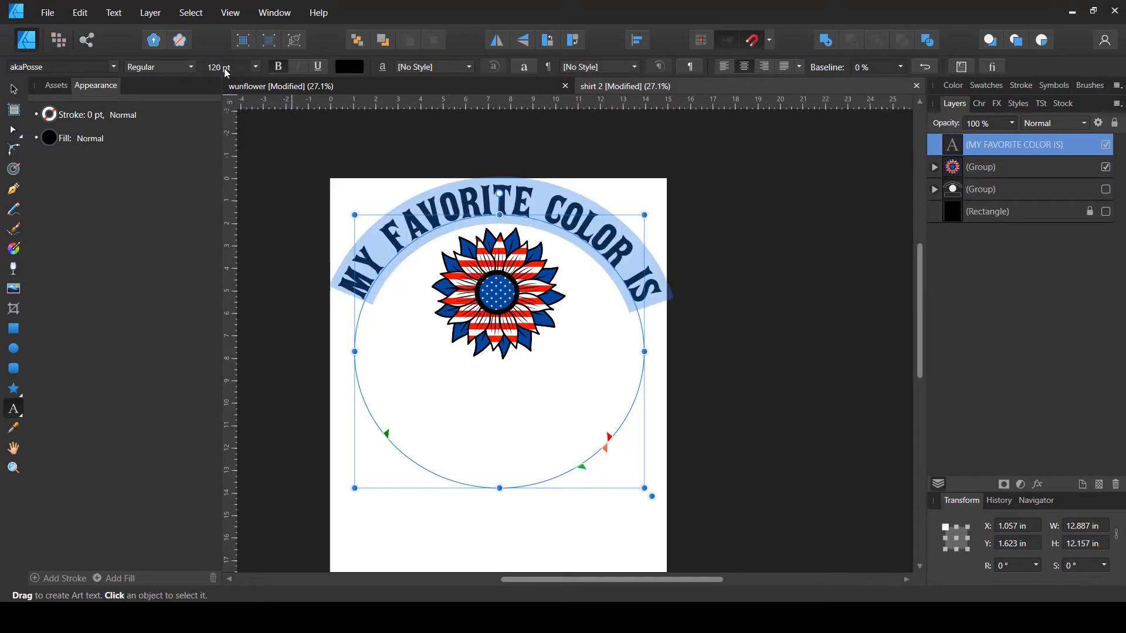
# - Resize the sunflower group to about 6.4 in wide and nudge it up under the curved text
pyautogui.click(14, 90)
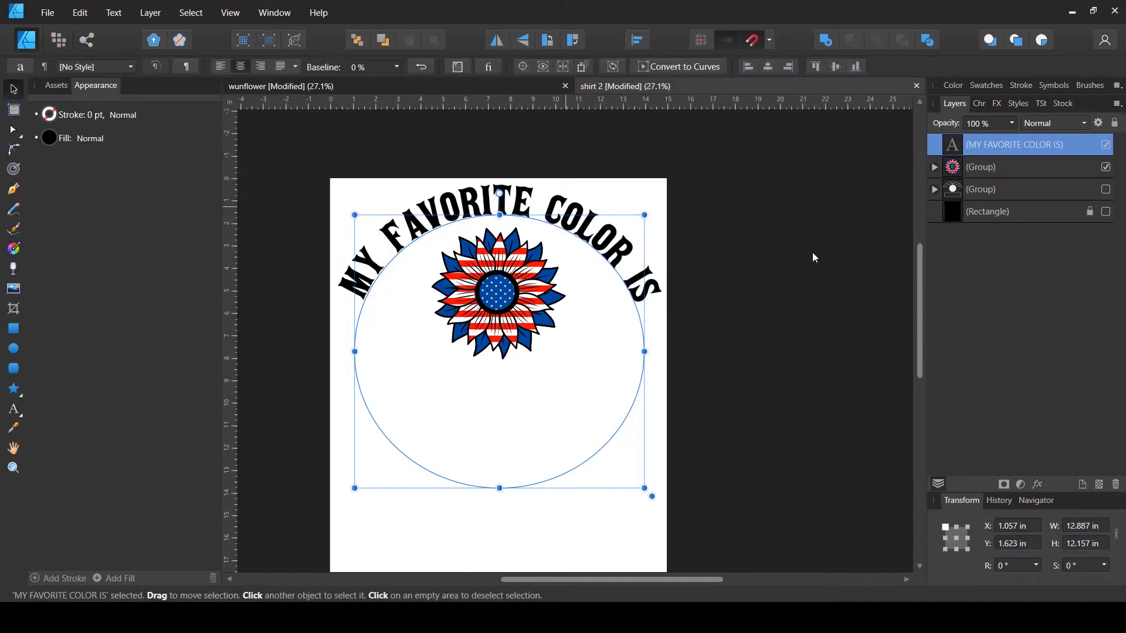
pyautogui.click(811, 256)
pyautogui.click(505, 310)
pyautogui.moveTo(500, 362); pyautogui.dragTo(500, 384)
pyautogui.moveTo(511, 336); pyautogui.dragTo(510, 328)
pyautogui.moveTo(501, 377); pyautogui.dragTo(501, 368)
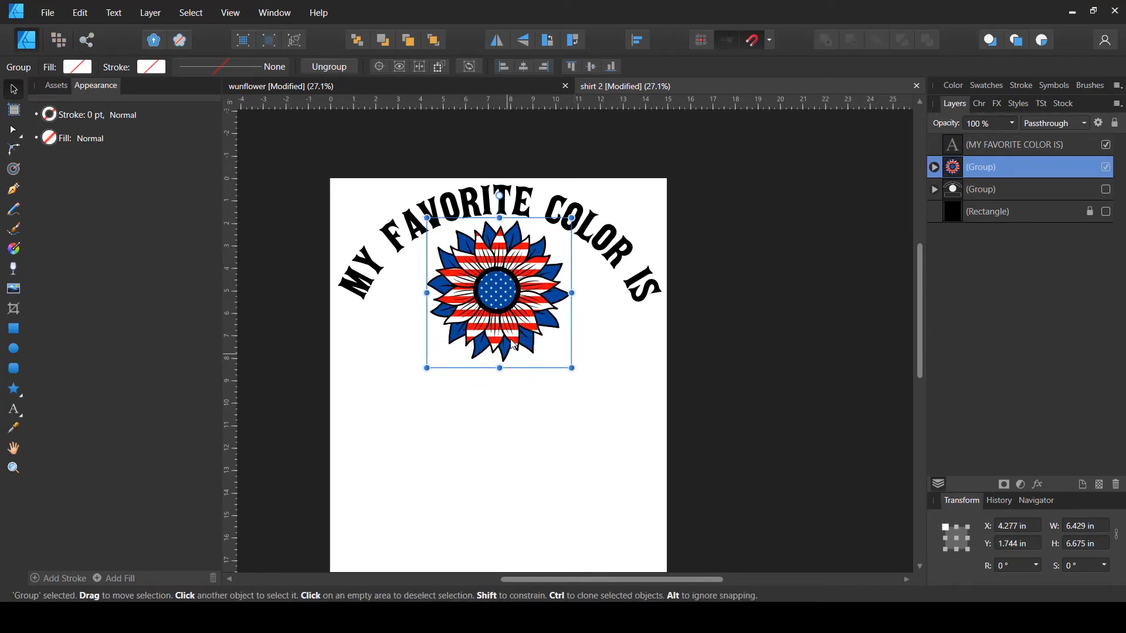
# - Set the stroke width of the white center ellipse inside the sunflower's nested group to 8 pt
pyautogui.click(935, 168)
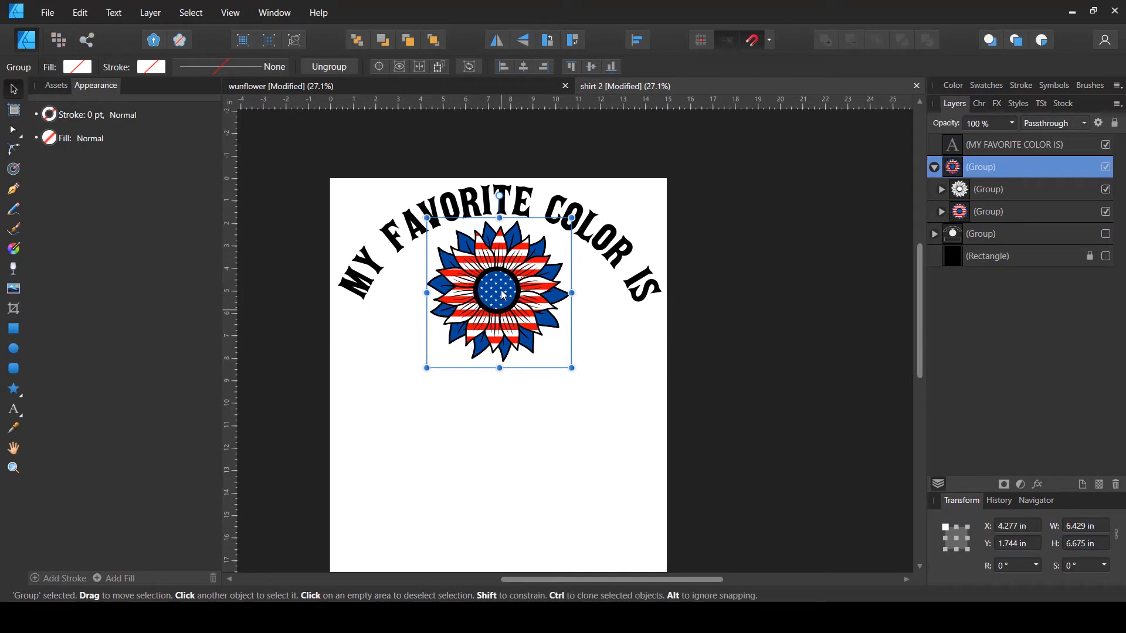
pyautogui.click(941, 189)
pyautogui.click(1043, 210)
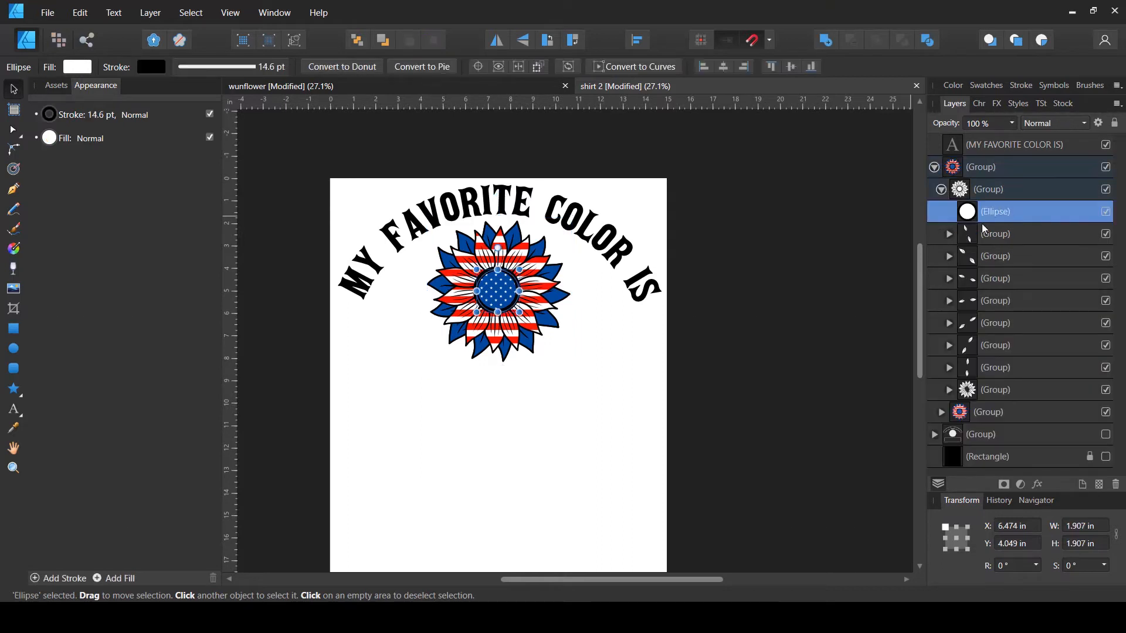
pyautogui.click(234, 66)
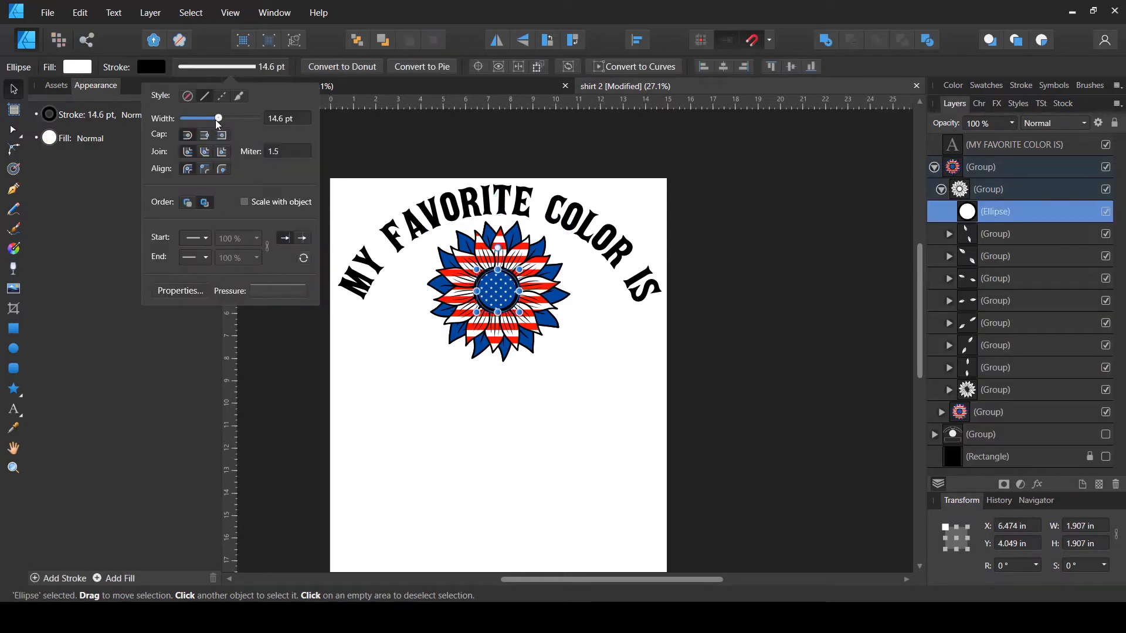
pyautogui.moveTo(215, 117); pyautogui.dragTo(213, 117)
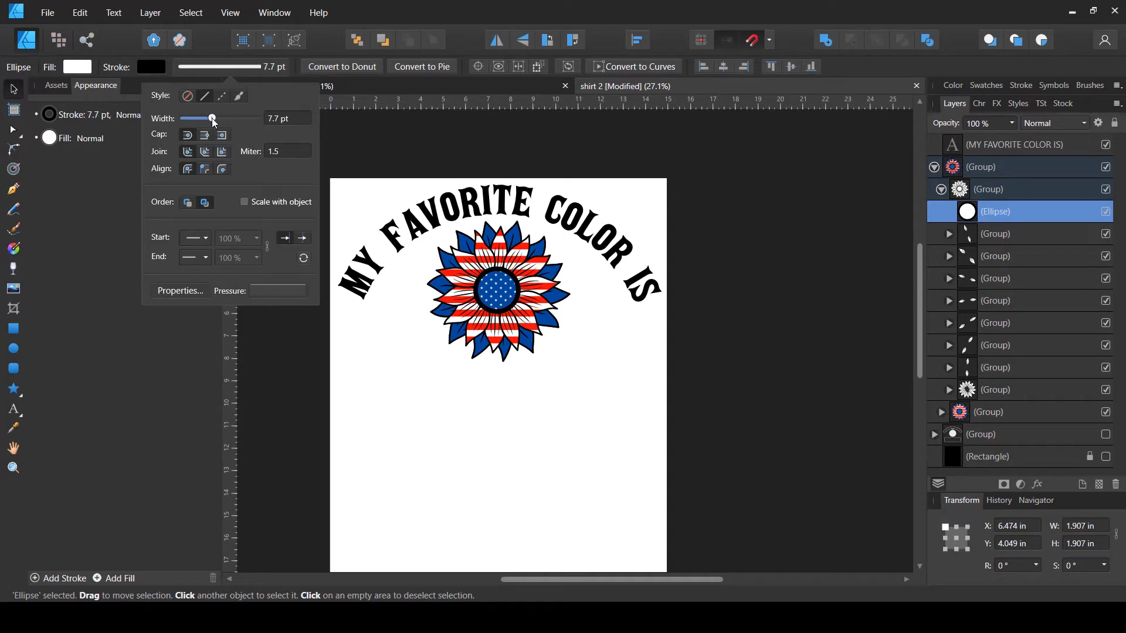
pyautogui.click(287, 118)
pyautogui.write('8')
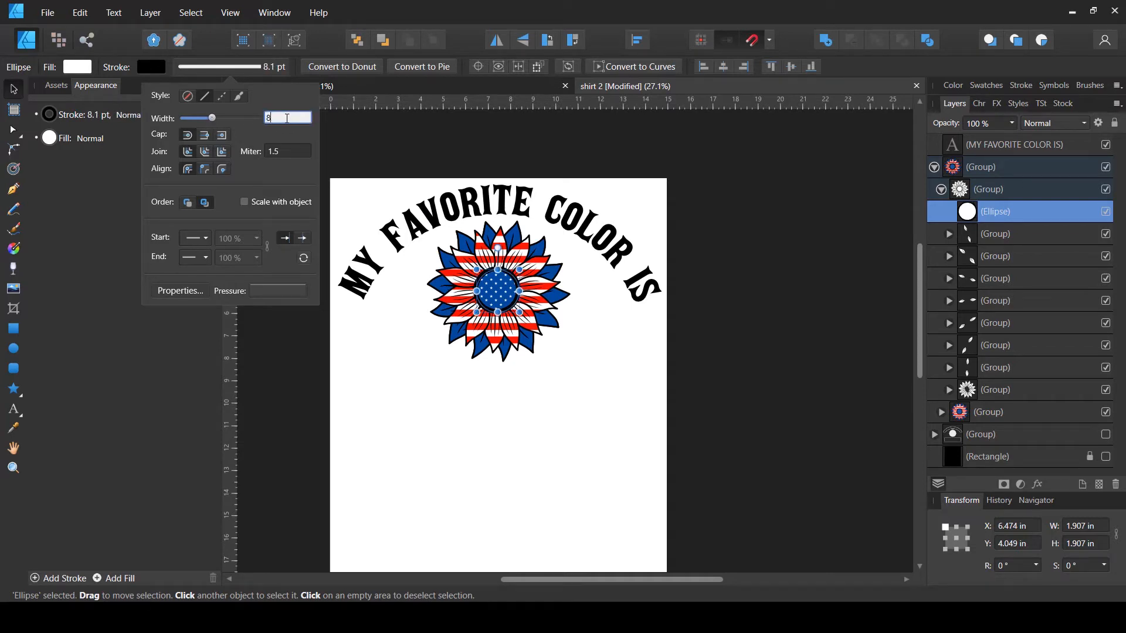
pyautogui.press('Return')
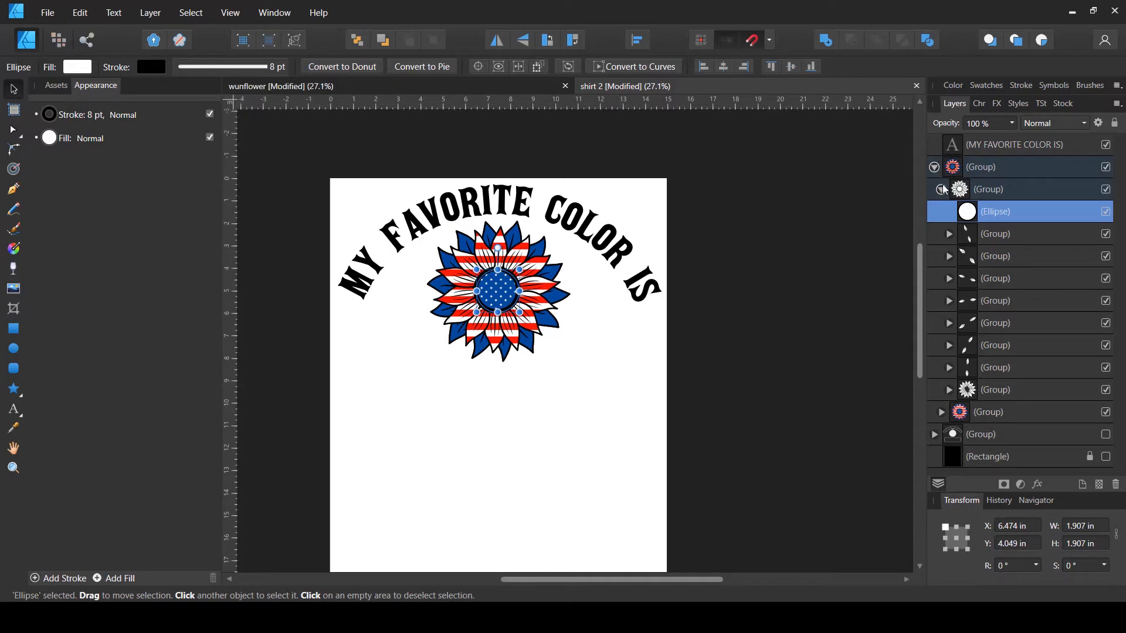
# - Set the stroke width of the blue center ellipse in the sunflower's other nested group to 8 pt
pyautogui.click(941, 190)
pyautogui.click(941, 211)
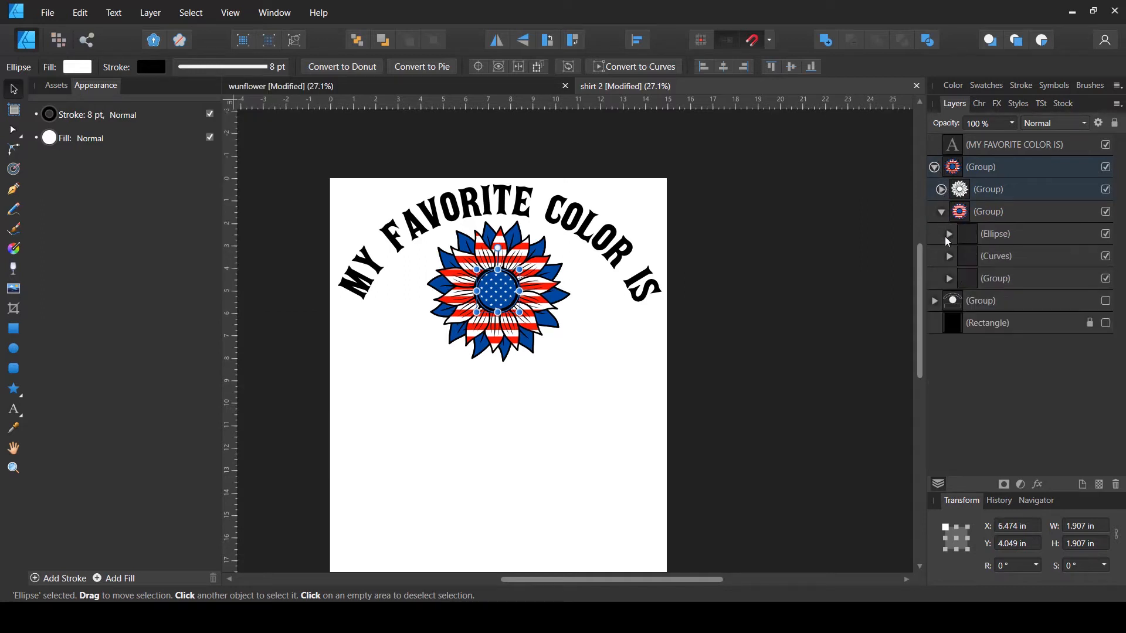
pyautogui.click(997, 242)
pyautogui.click(218, 63)
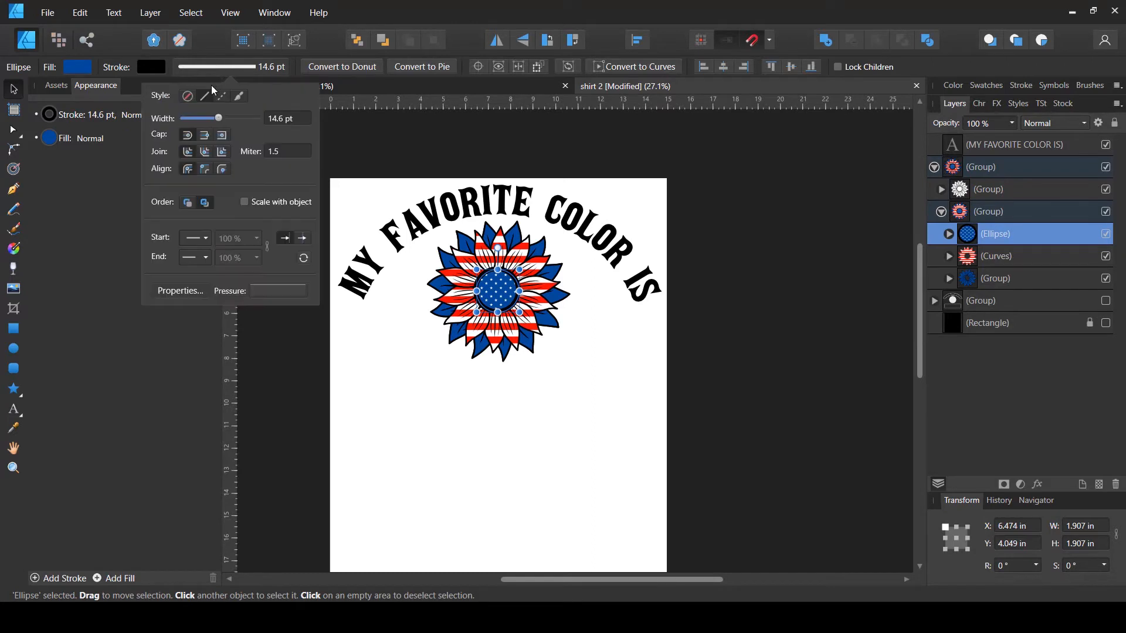
pyautogui.click(287, 125)
pyautogui.write('8')
pyautogui.press('Return')
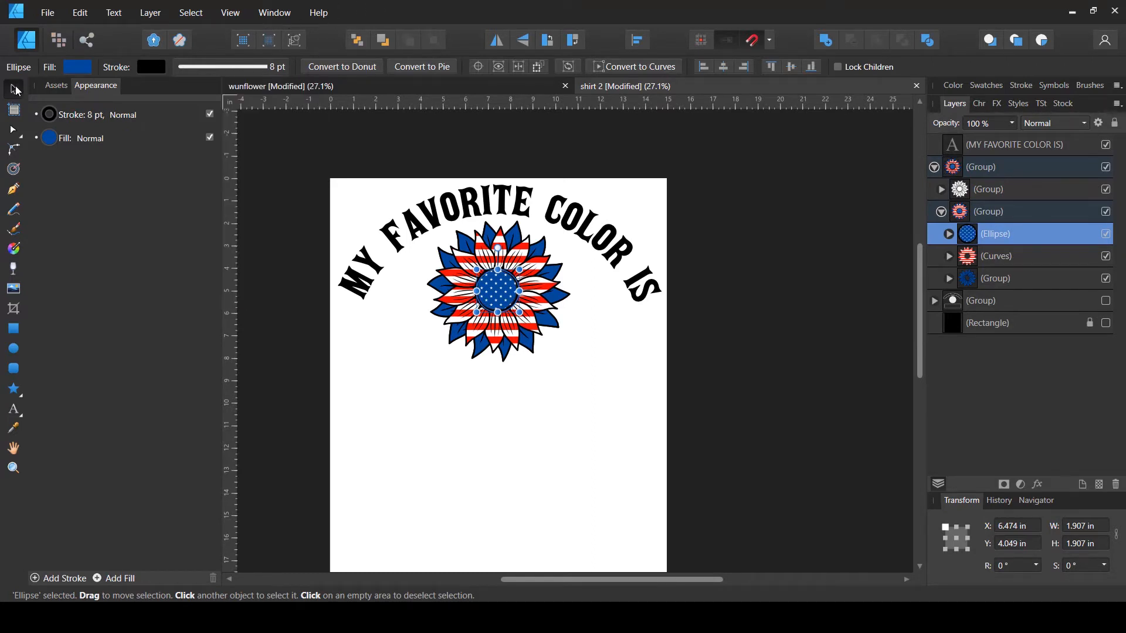
pyautogui.click(798, 244)
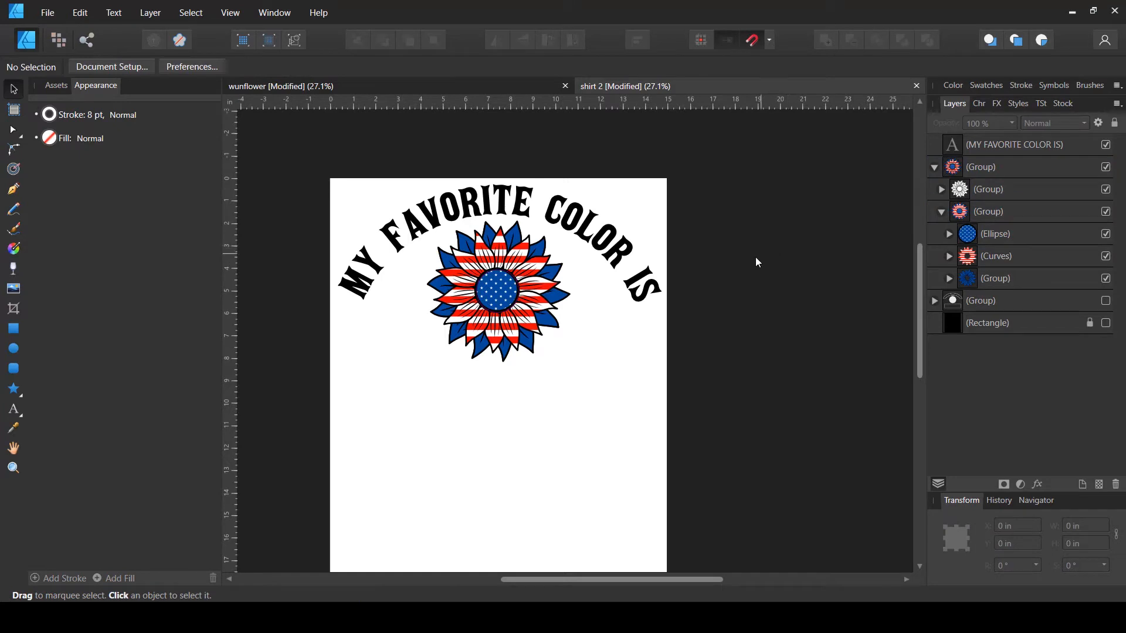
# - Enlarge the sunflower group from its bottom edge to about 7 in wide
pyautogui.click(935, 168)
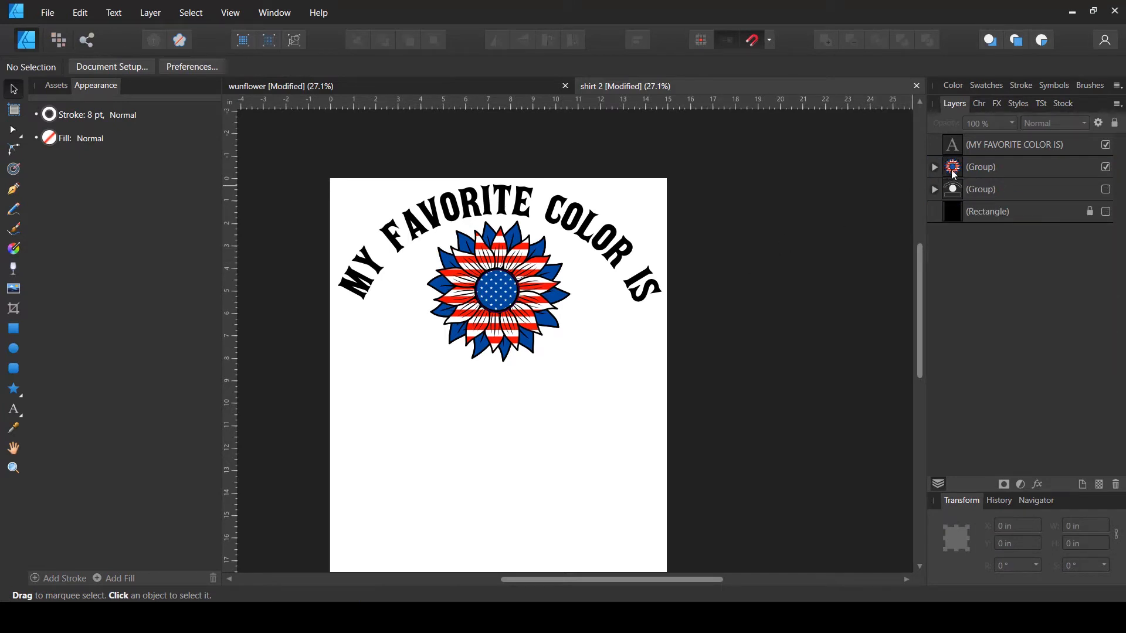
pyautogui.click(962, 170)
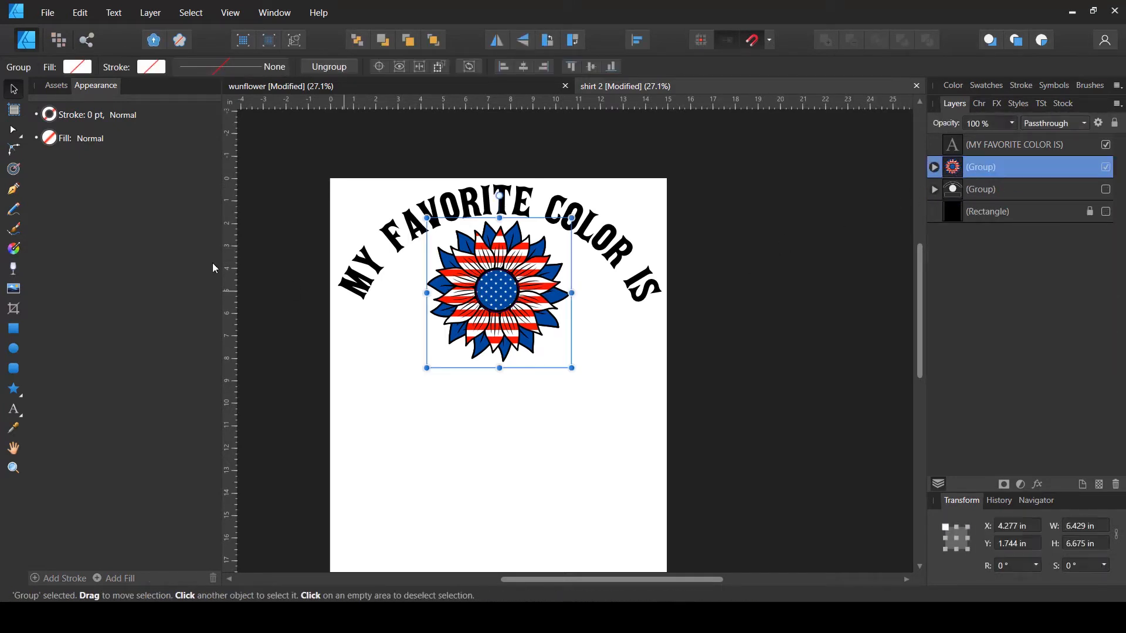
pyautogui.click(111, 117)
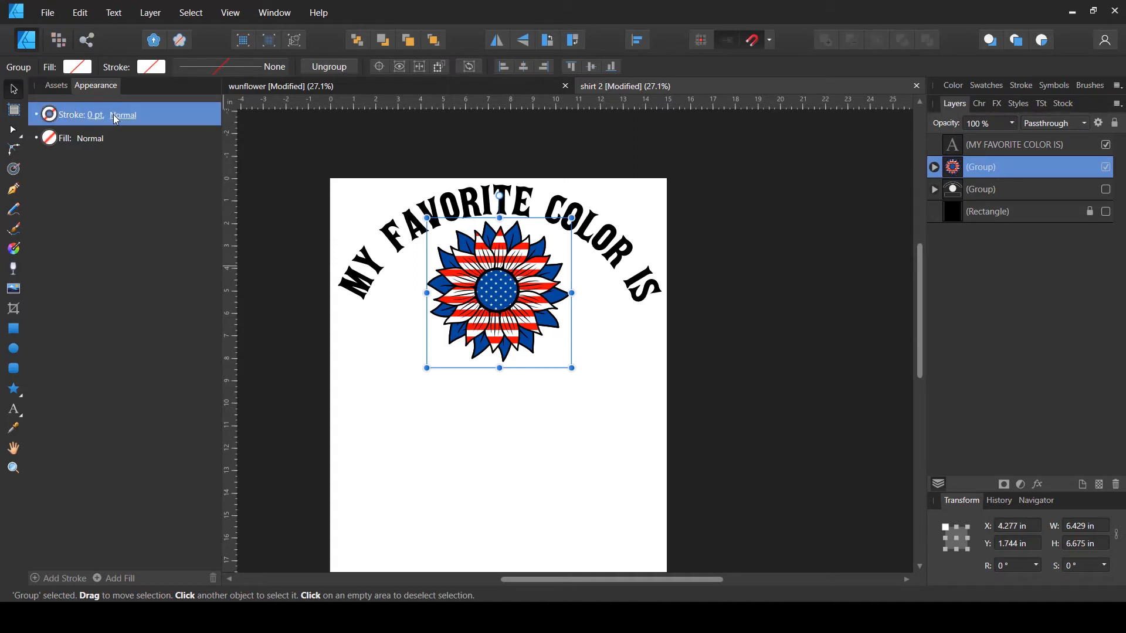
pyautogui.click(86, 117)
pyautogui.click(93, 116)
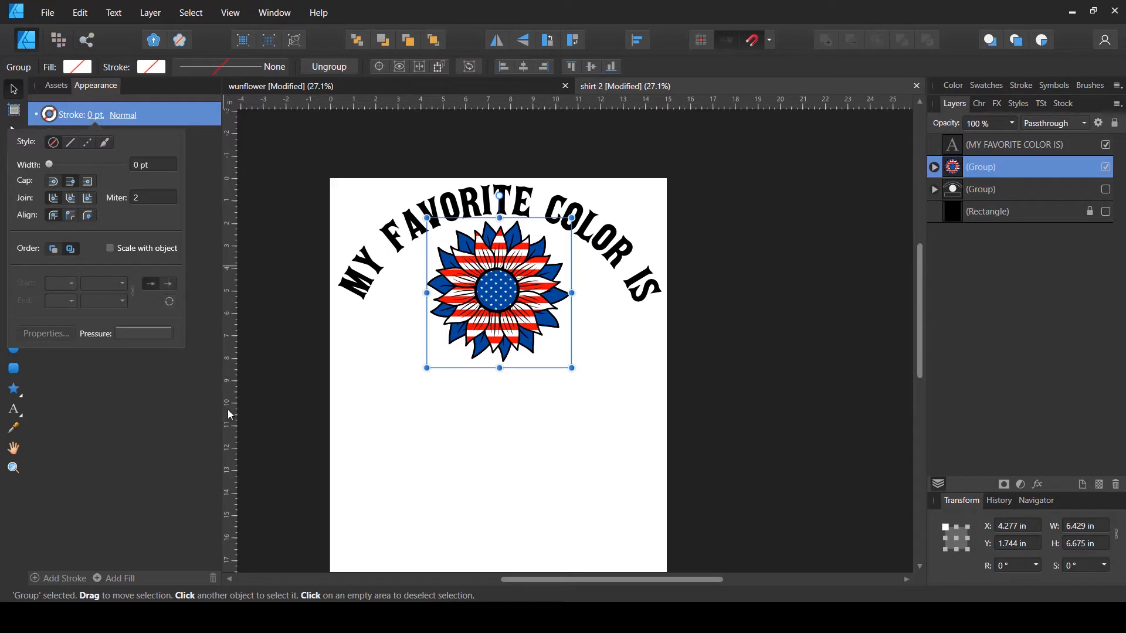
pyautogui.click(276, 455)
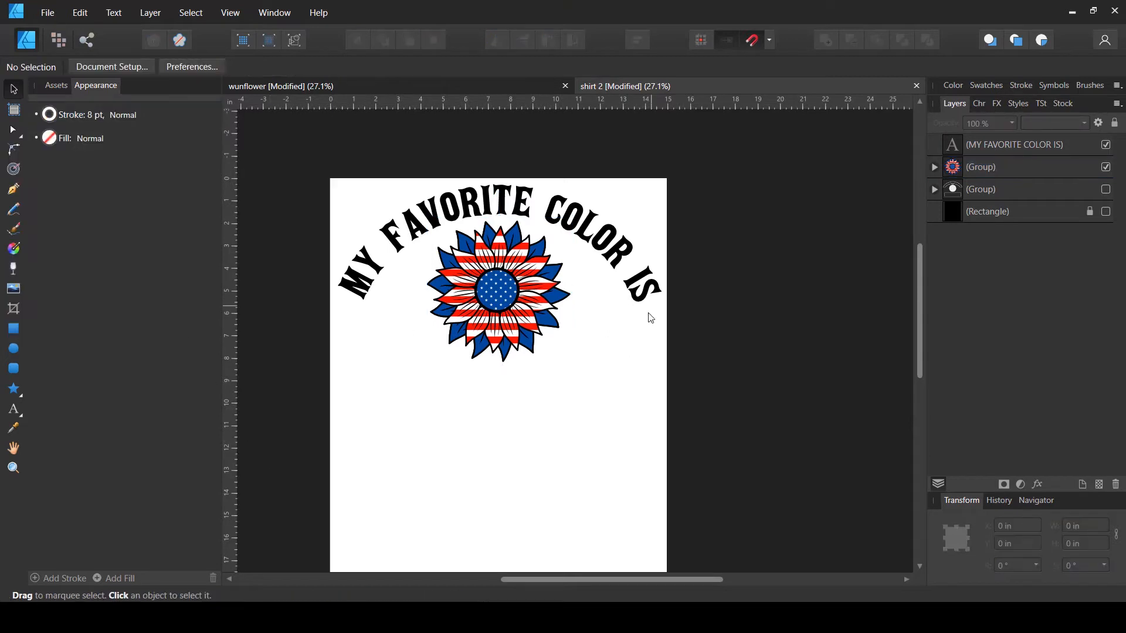
pyautogui.click(551, 340)
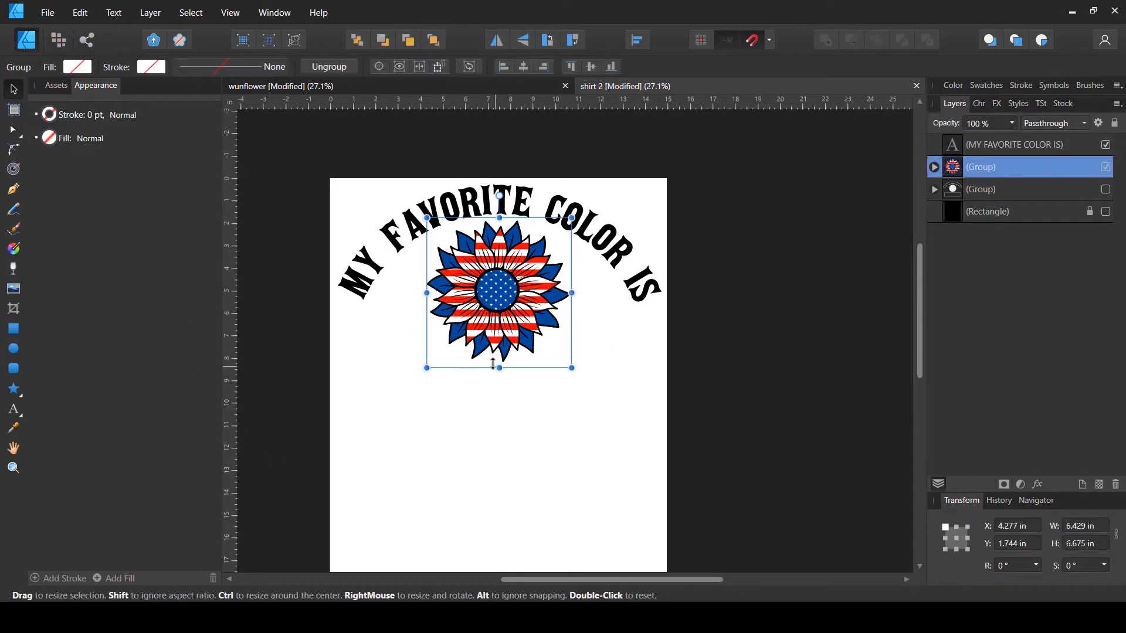
pyautogui.moveTo(500, 369); pyautogui.dragTo(502, 382)
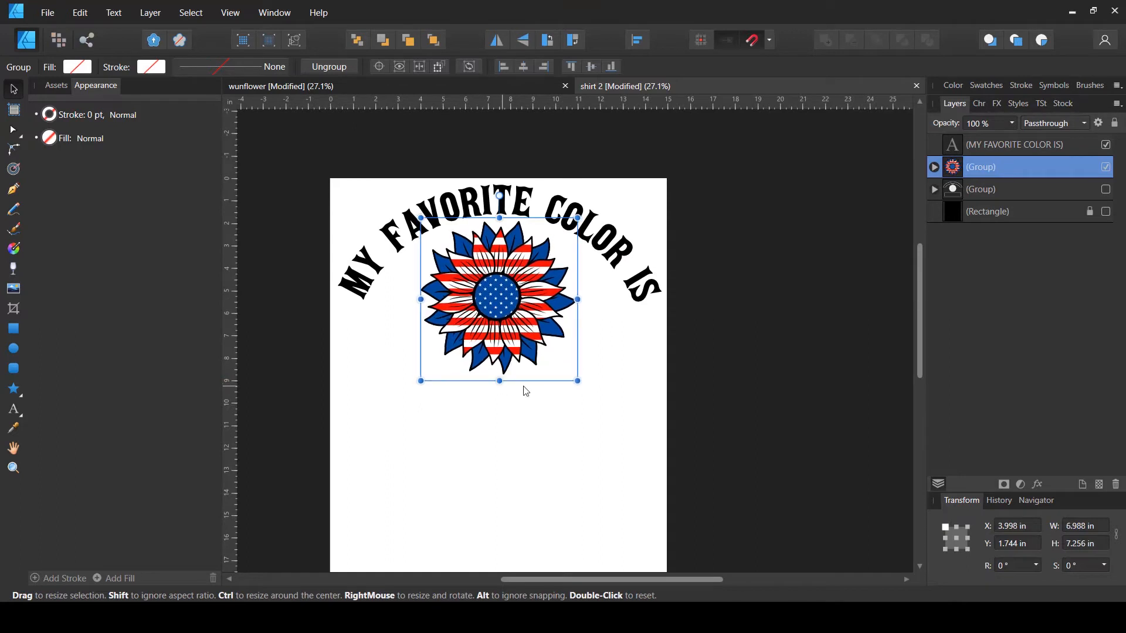
pyautogui.click(751, 357)
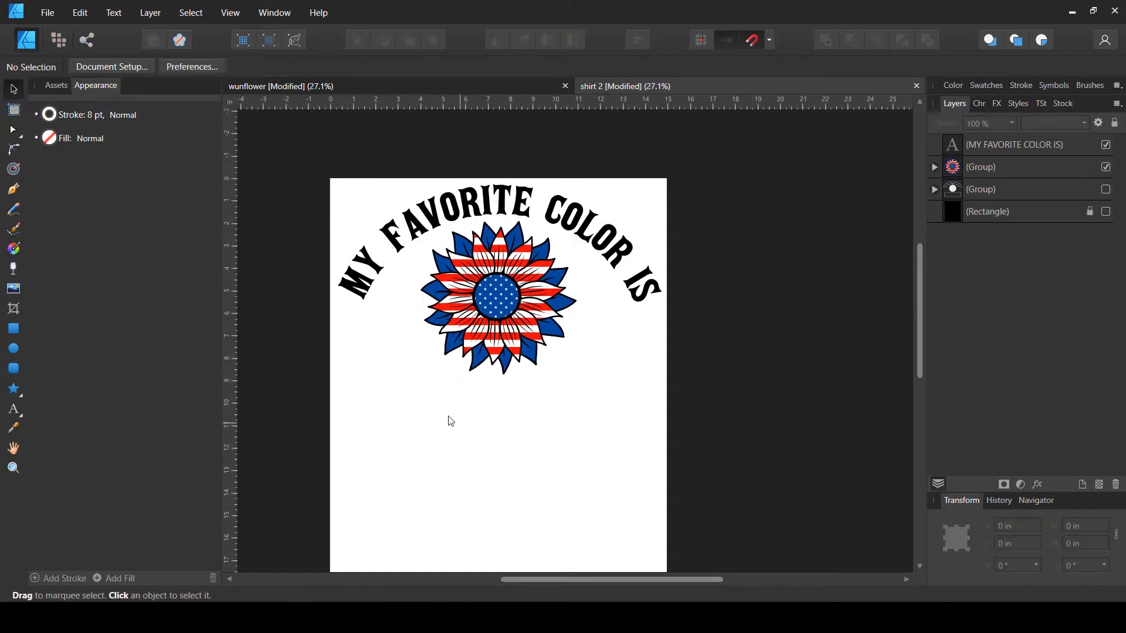
# - Create art text reading FREEDOM below the sunflower
pyautogui.click(10, 412)
pyautogui.click(428, 471)
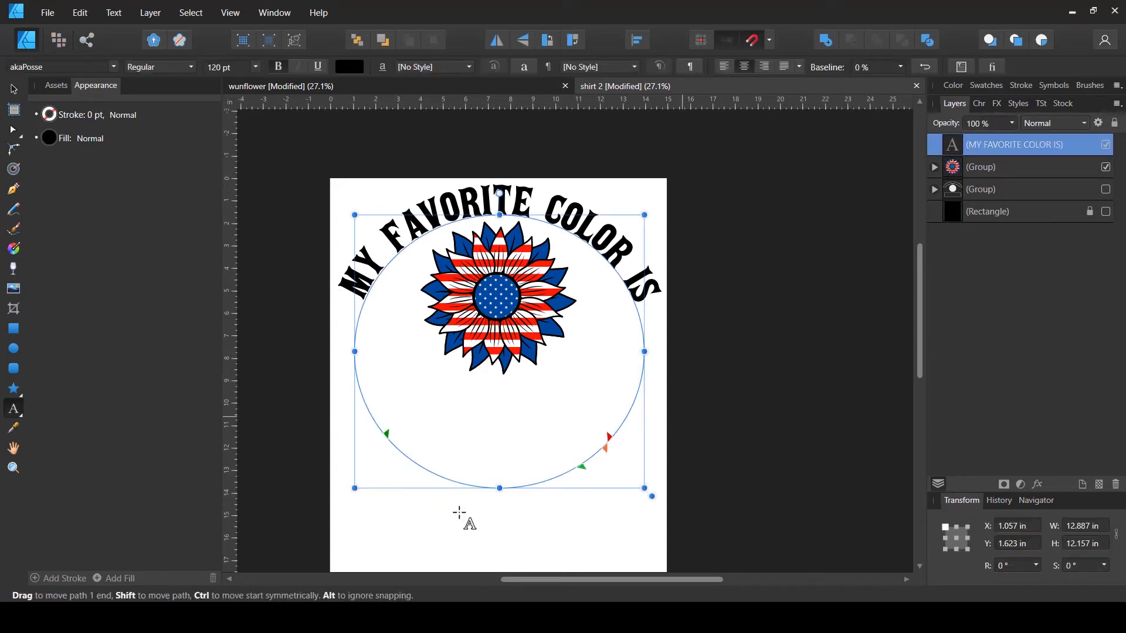
pyautogui.click(421, 536)
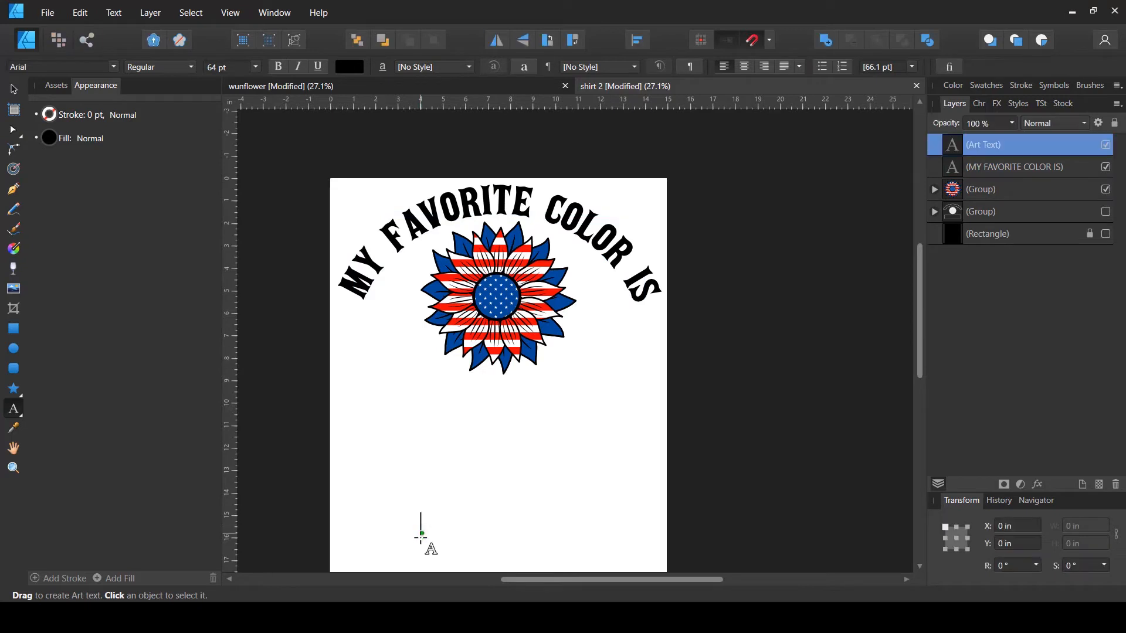
pyautogui.write('FREEDOM')
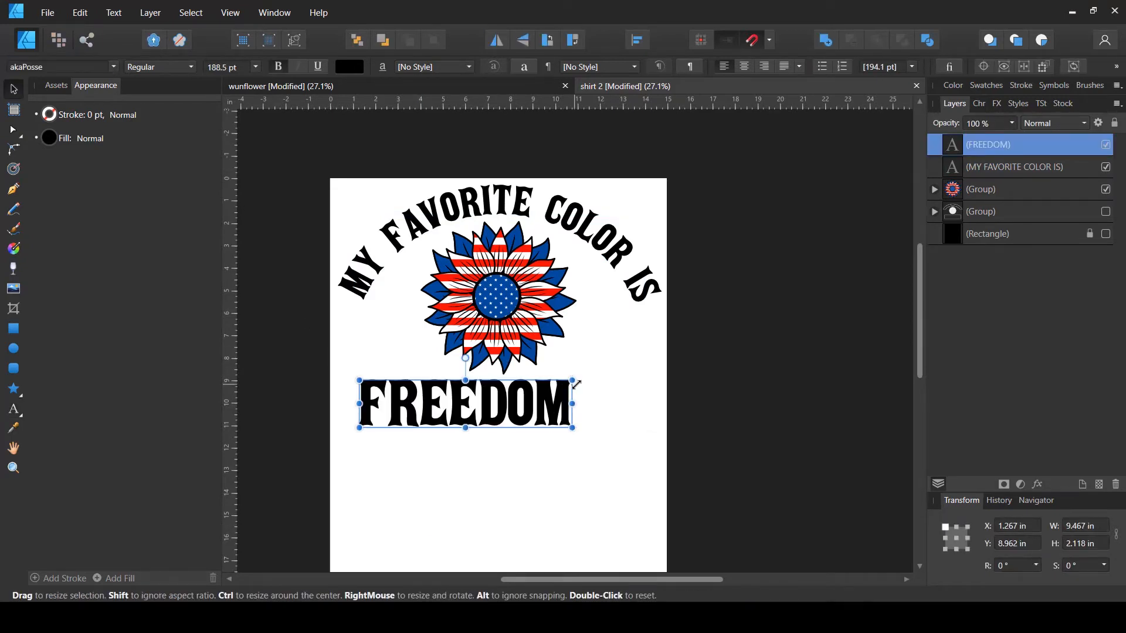
# - Scale up the FREEDOM text and center it horizontally on the page
pyautogui.moveTo(577, 379); pyautogui.dragTo(598, 413)
pyautogui.hotkey('ctrl', 'z')
pyautogui.click(636, 41)
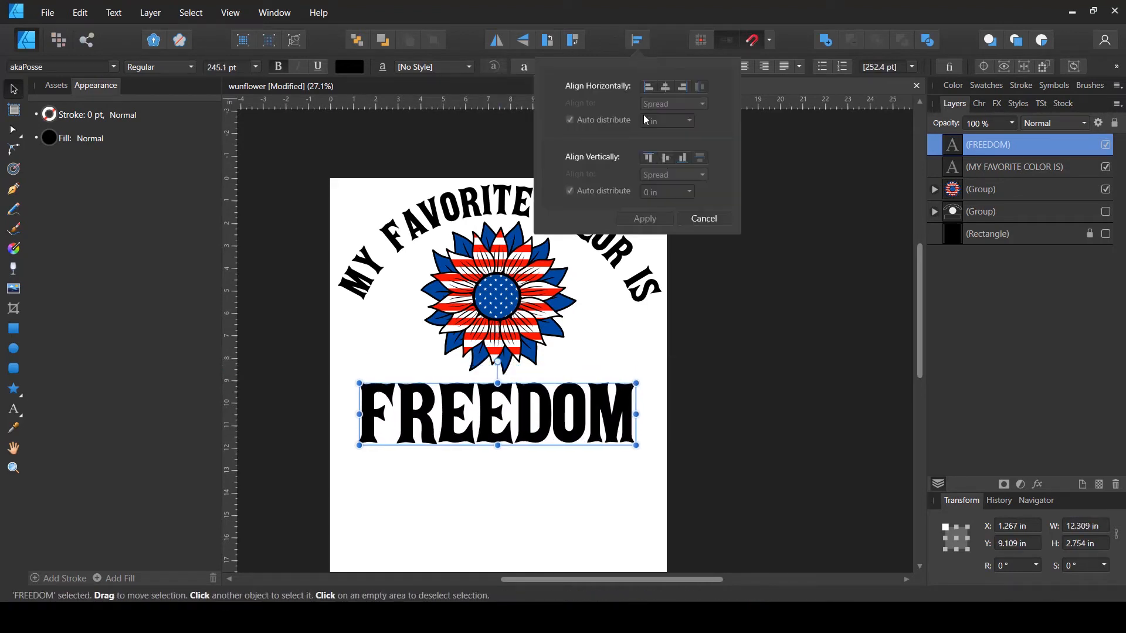
pyautogui.click(665, 85)
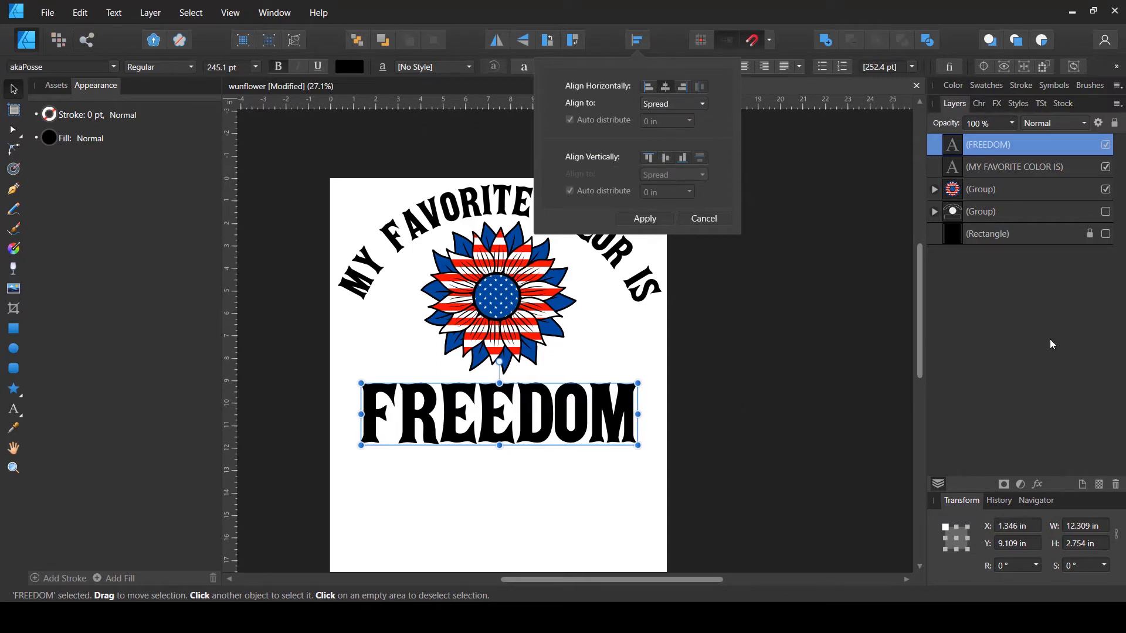
# - Resize the FREEDOM text to about 11.4 in wide
pyautogui.moveTo(502, 441)
pyautogui.mouseDown()
pyautogui.moveTo(511, 423)
pyautogui.moveTo(519, 434)
pyautogui.mouseUp()
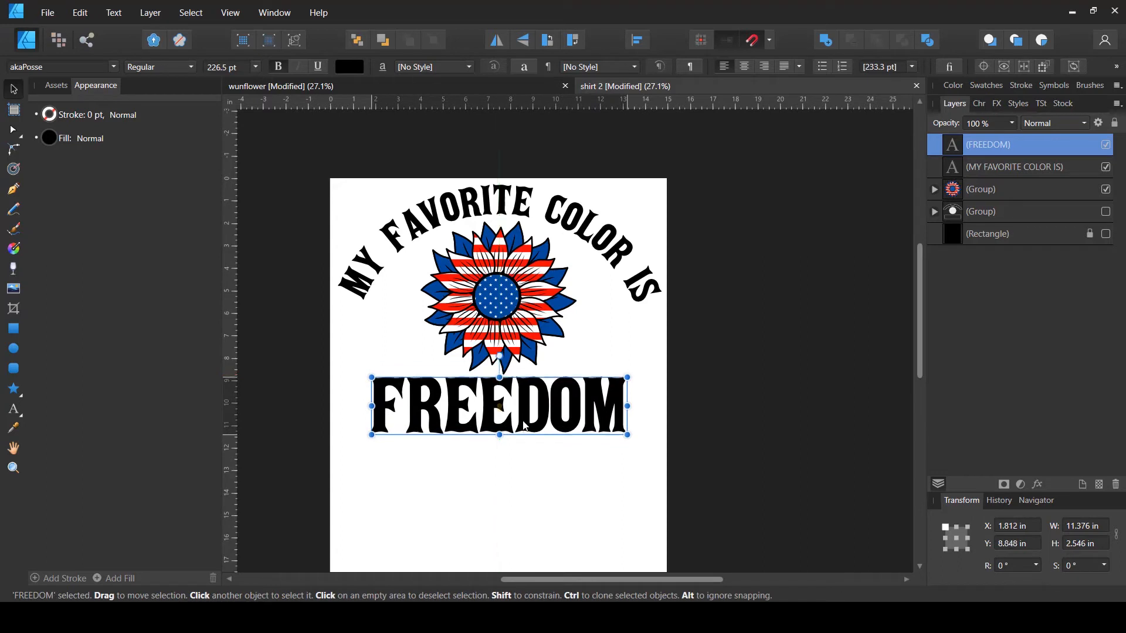
pyautogui.click(824, 373)
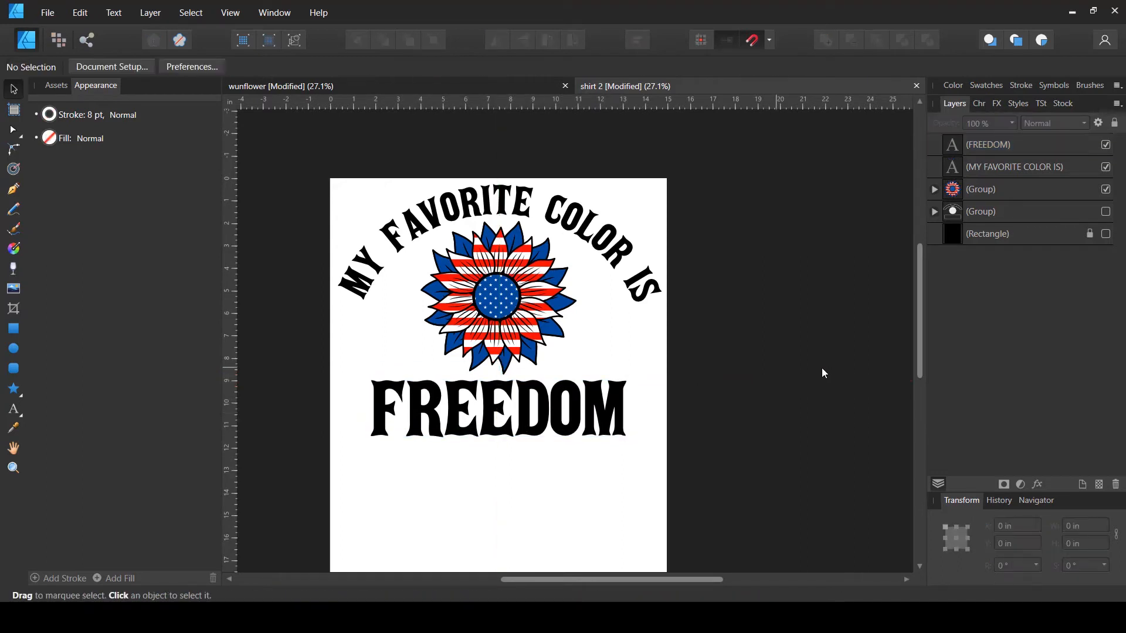
pyautogui.click(598, 241)
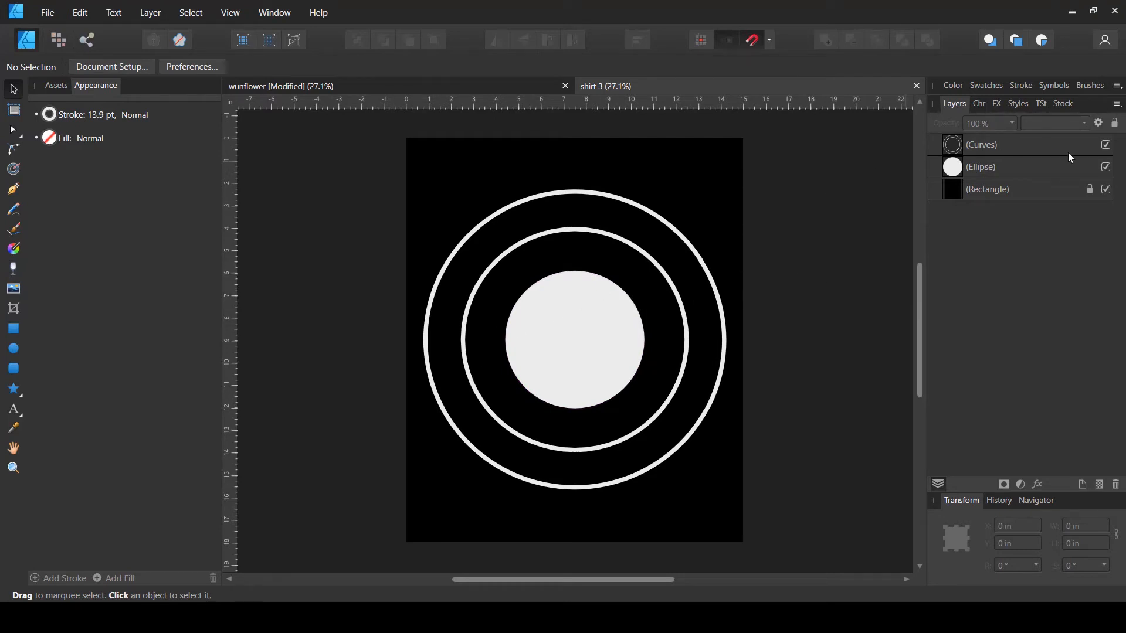
# - Hide shirt 3's ring and circle layers and paste the sunflower group from the wunflower document into it
pyautogui.click(1105, 146)
pyautogui.click(1106, 167)
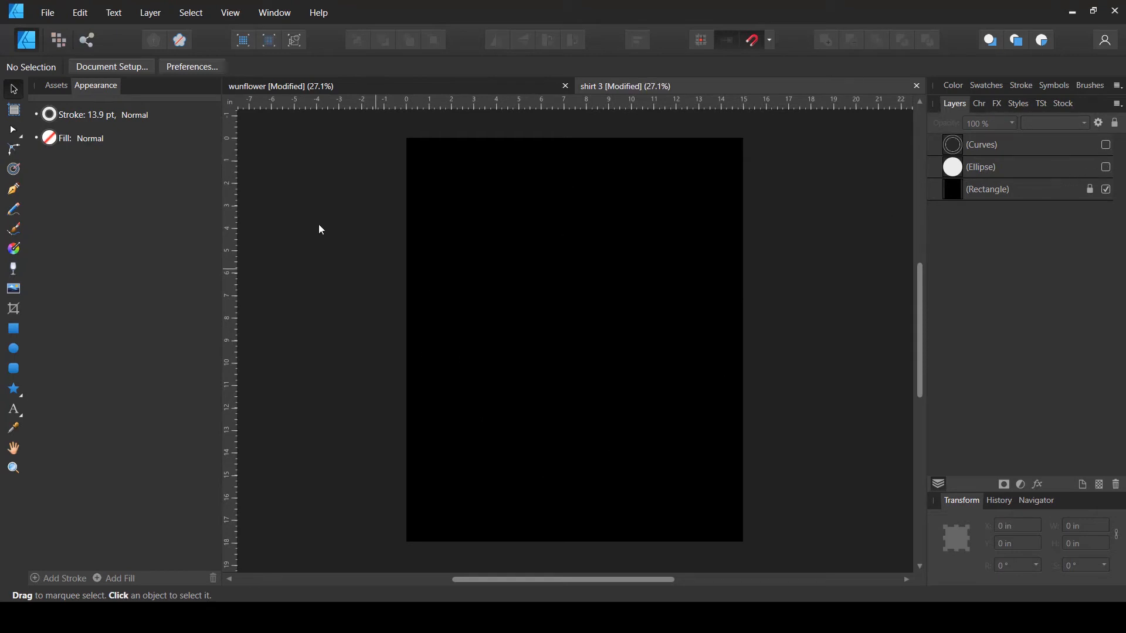
pyautogui.click(375, 85)
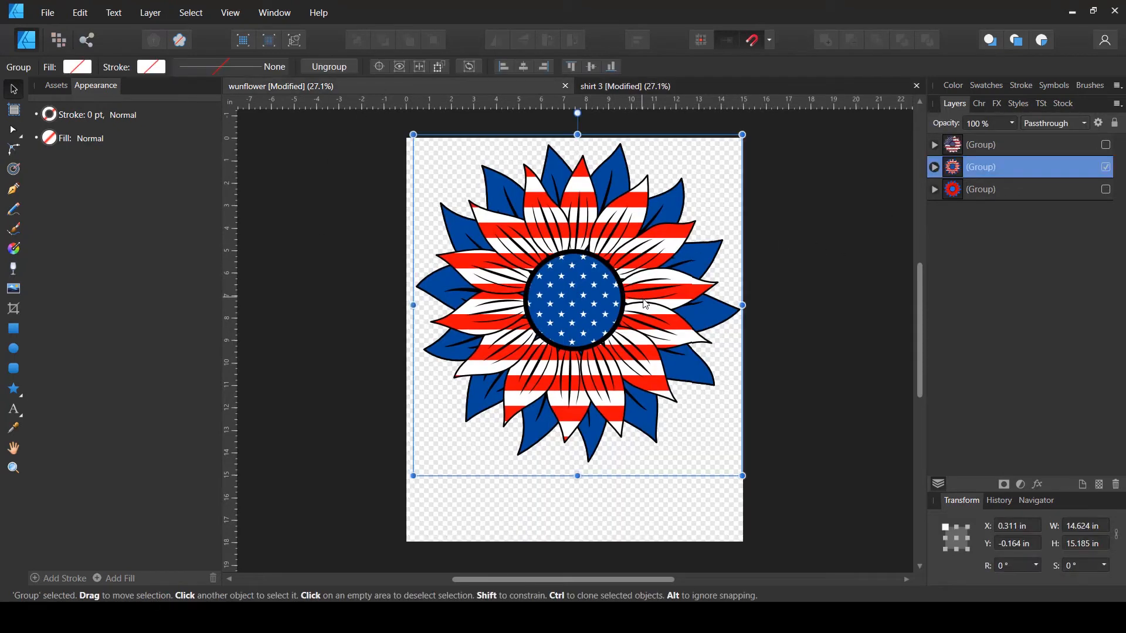
pyautogui.click(688, 84)
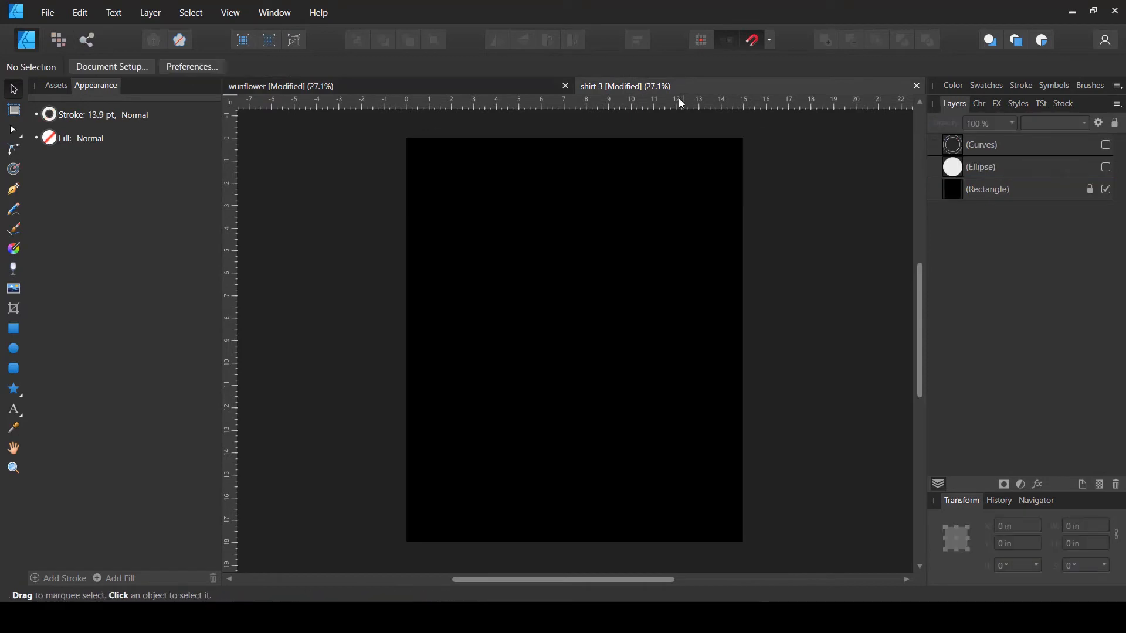
pyautogui.hotkey('ctrl', 'v')
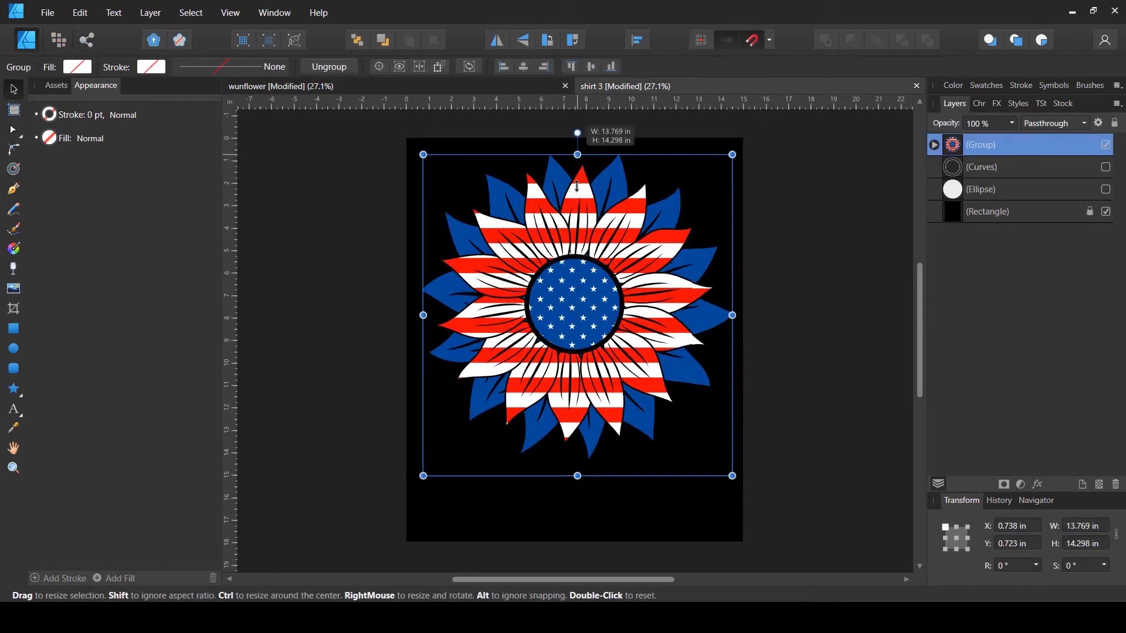
pyautogui.moveTo(577, 185)
pyautogui.mouseDown()
pyautogui.moveTo(577, 258)
pyautogui.moveTo(577, 166)
pyautogui.mouseUp()
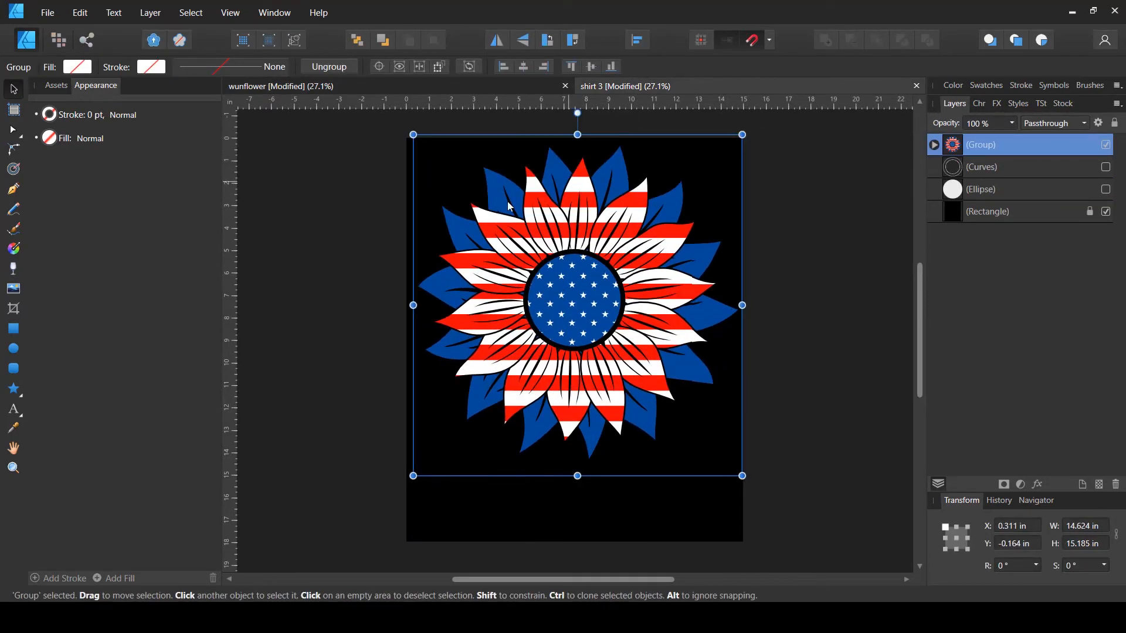
# - Shrink the sunflower to about 9.5 in wide and center it horizontally and vertically on the page
pyautogui.click(93, 118)
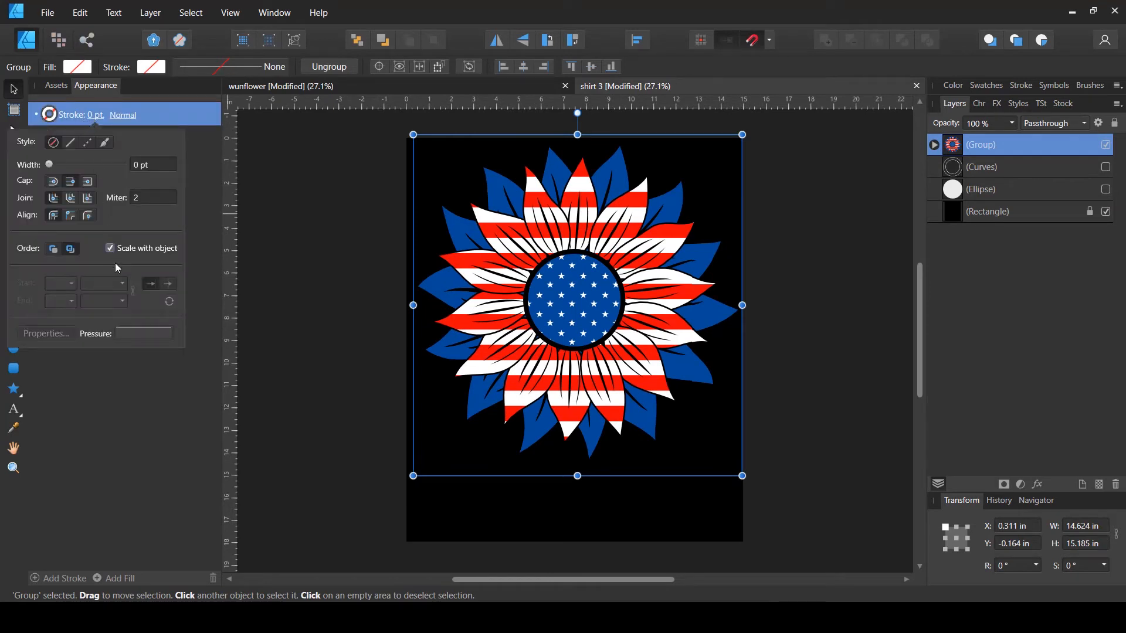
pyautogui.moveTo(578, 134)
pyautogui.mouseDown()
pyautogui.moveTo(578, 319)
pyautogui.moveTo(577, 222)
pyautogui.moveTo(577, 254)
pyautogui.mouseUp()
pyautogui.moveTo(583, 375); pyautogui.dragTo(587, 350)
pyautogui.click(638, 41)
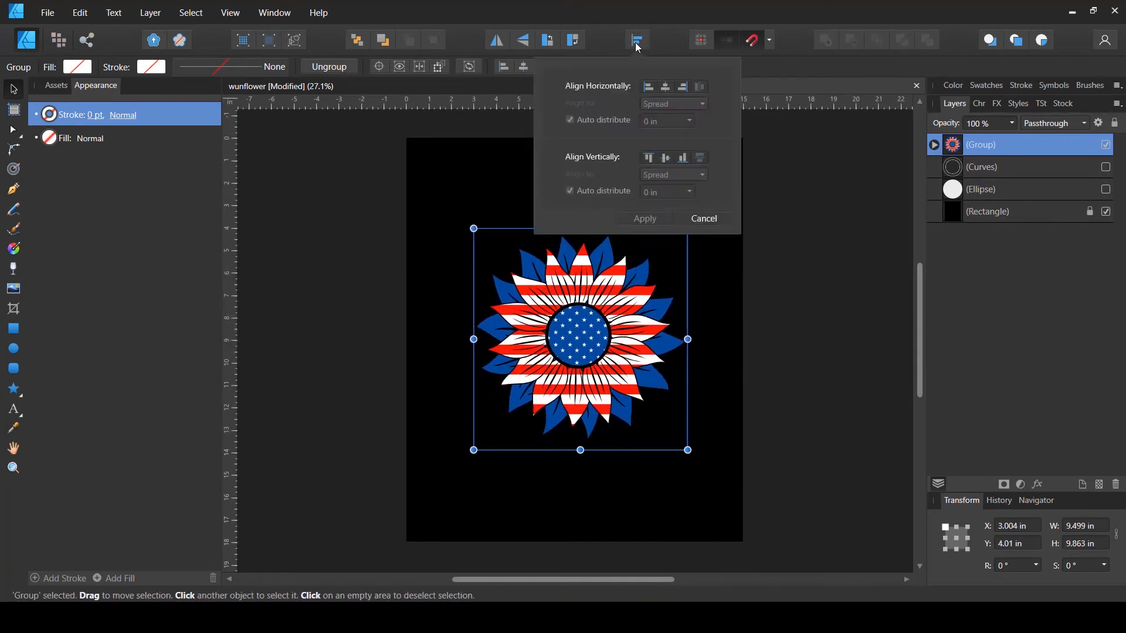
pyautogui.click(666, 88)
pyautogui.click(665, 155)
pyautogui.click(297, 369)
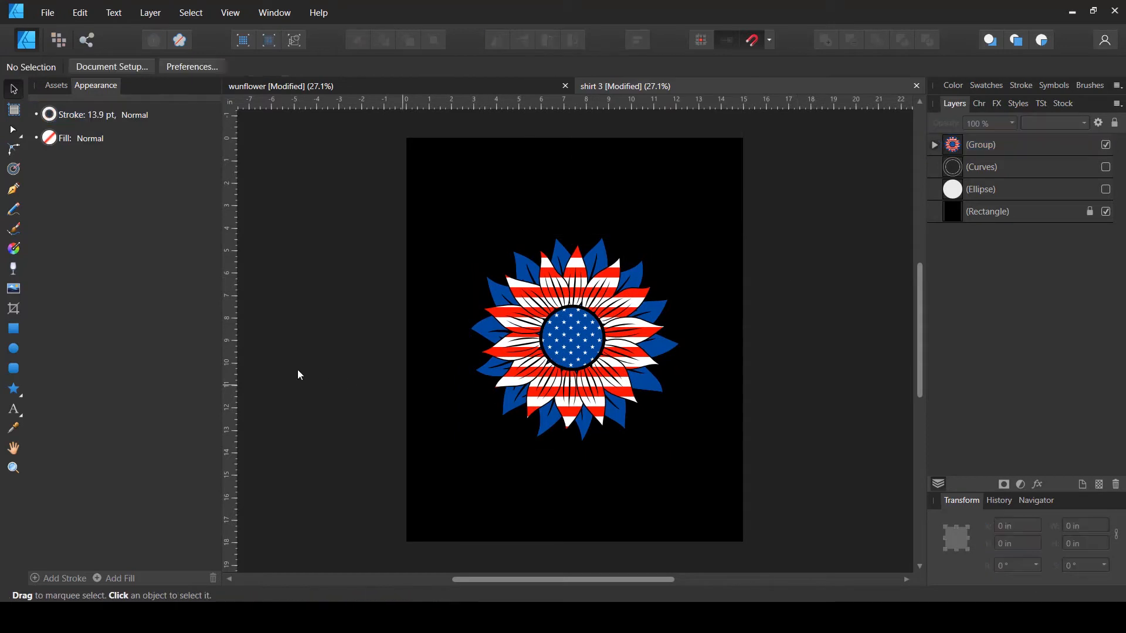
# - Draw a circle about 11.2 in wide around the sunflower
pyautogui.click(14, 348)
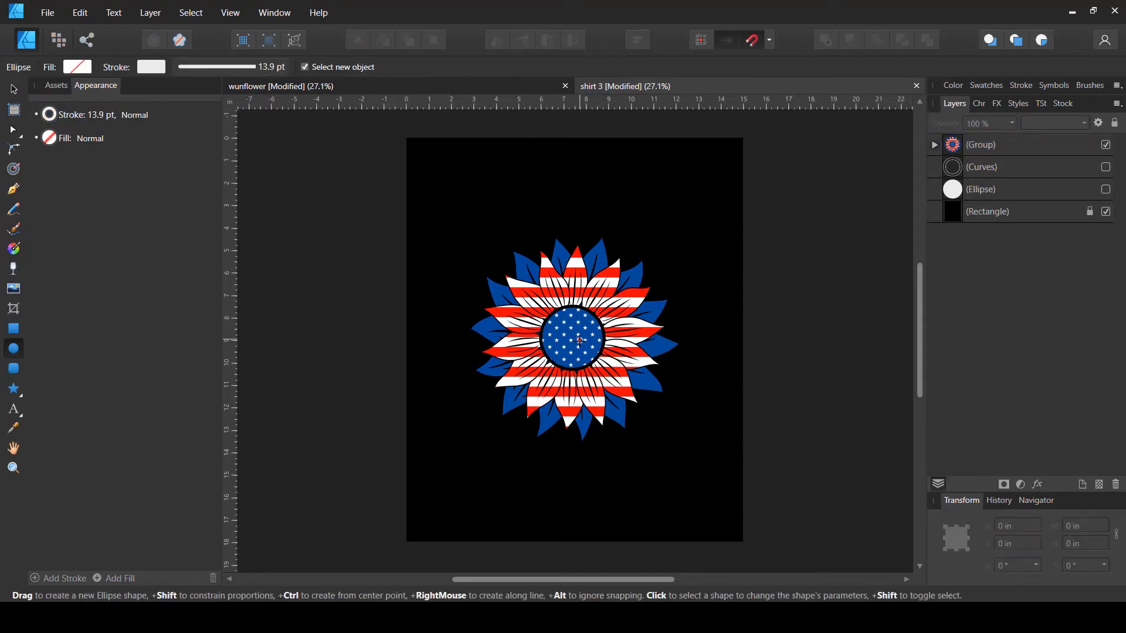
pyautogui.moveTo(574, 338); pyautogui.dragTo(714, 453)
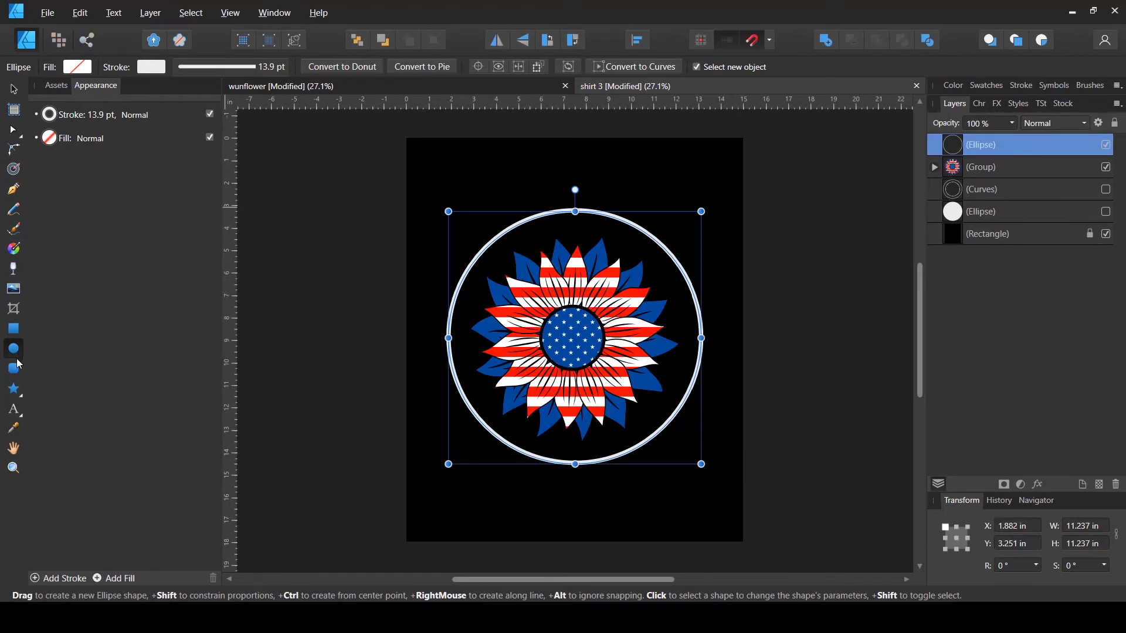
# - Turn the circle into path text reading MY FAVORITE COLOR IS and set its fill to white
pyautogui.click(17, 407)
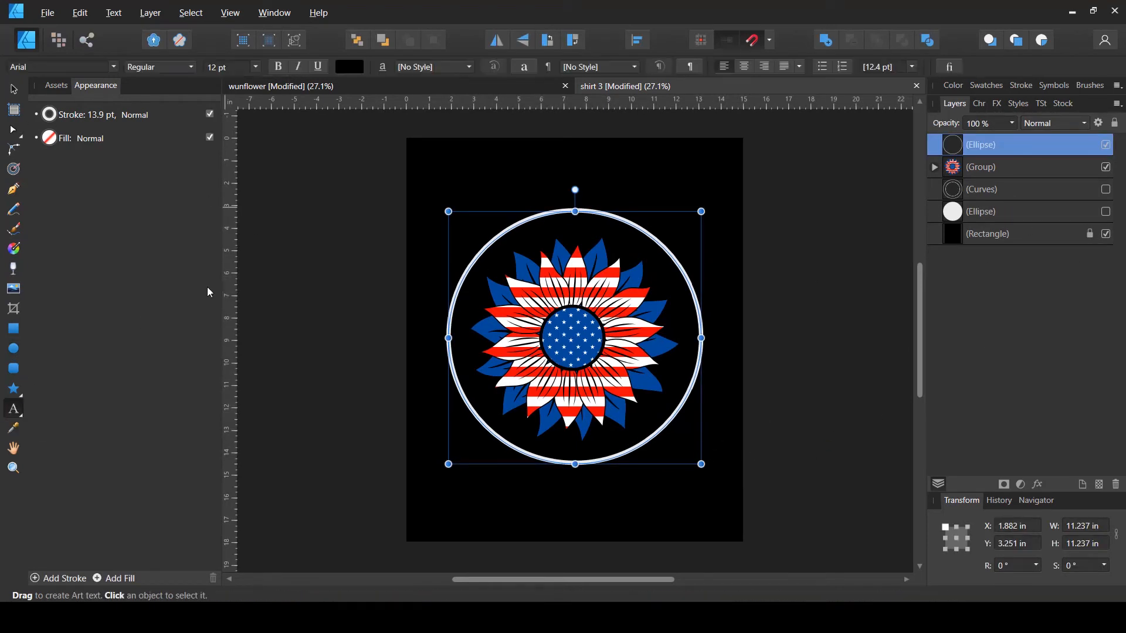
pyautogui.click(466, 271)
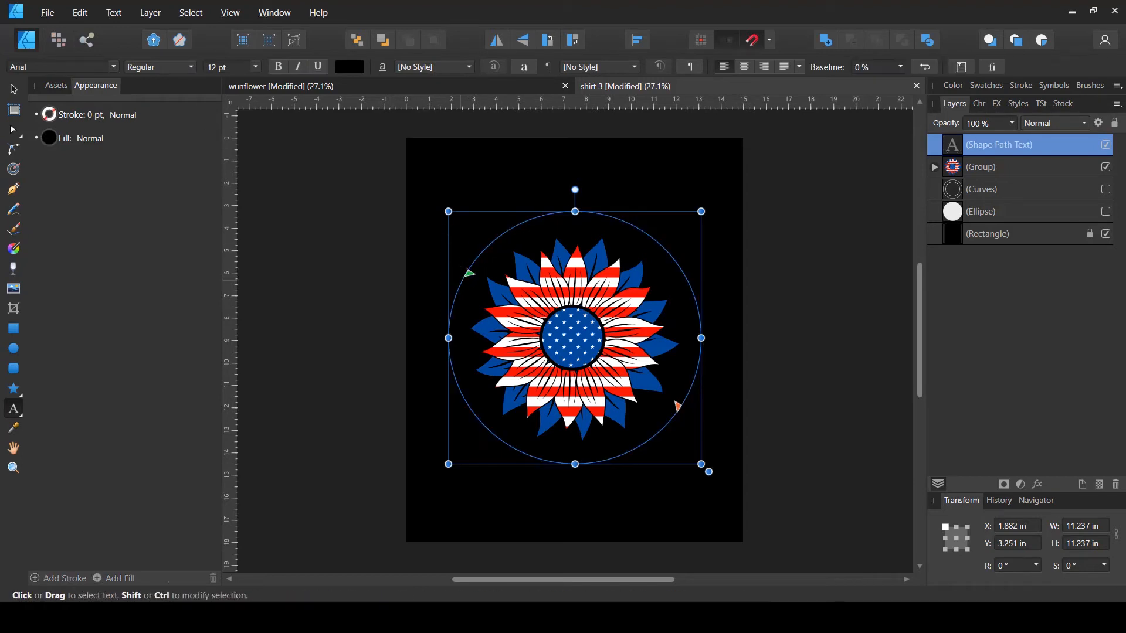
pyautogui.click(13, 90)
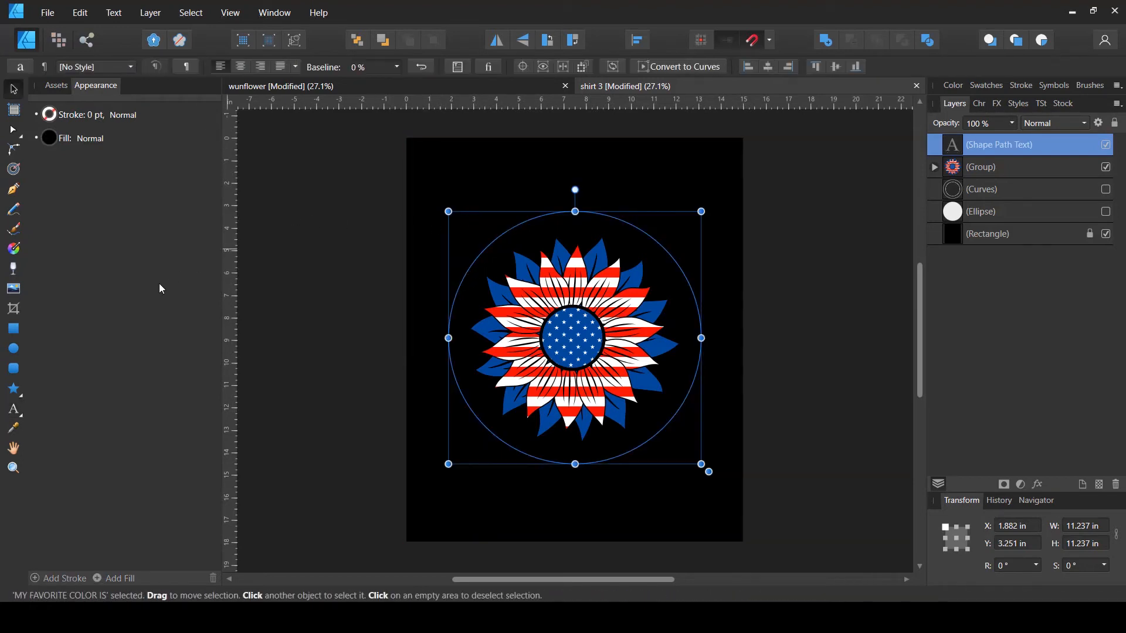
pyautogui.click(51, 141)
pyautogui.click(51, 140)
pyautogui.moveTo(112, 246); pyautogui.dragTo(304, 258)
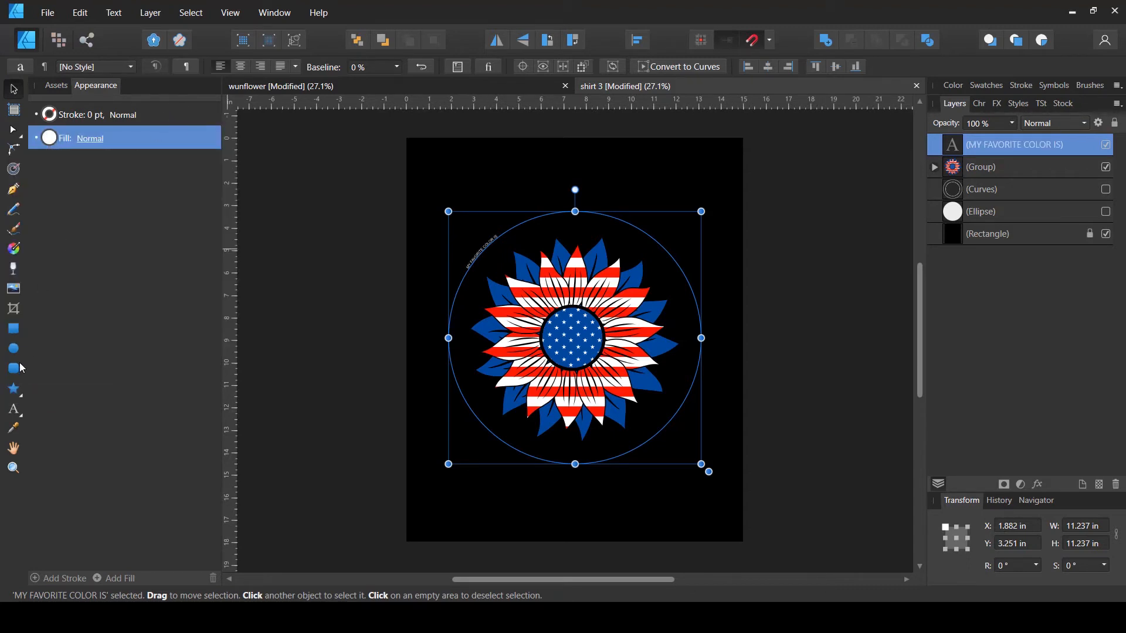
pyautogui.click(13, 409)
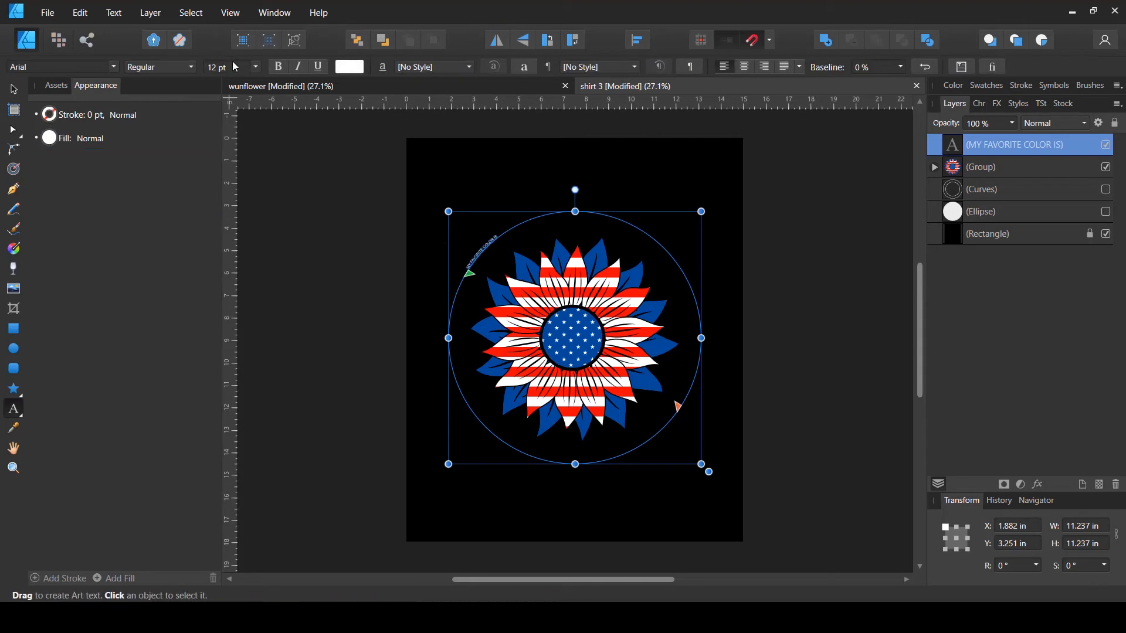
# - Set the curved text's size to 96 pt and slide its start point along the circle
pyautogui.click(255, 66)
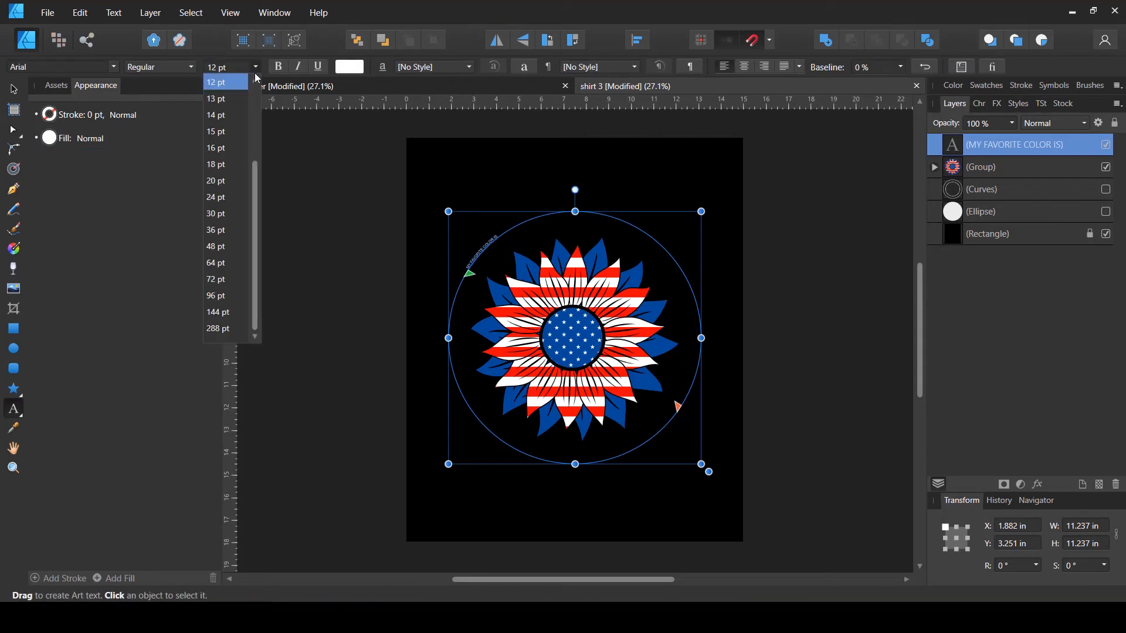
pyautogui.click(225, 295)
pyautogui.moveTo(456, 303); pyautogui.dragTo(442, 320)
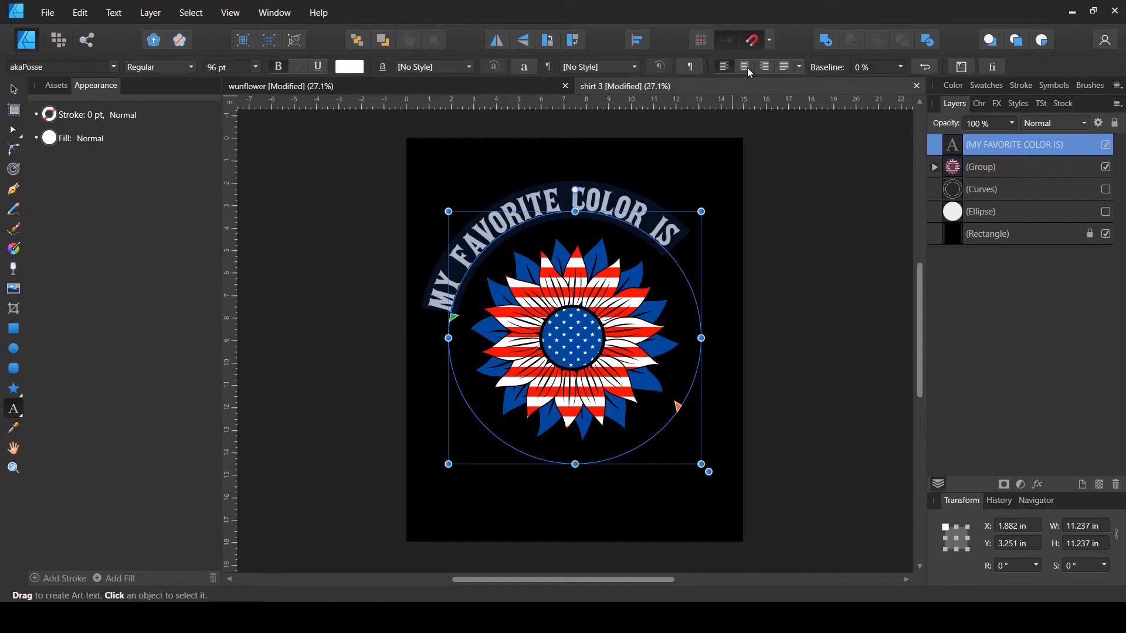
# - Switch the curved text to the akaPosse font and move its start point so the arc centers over the sunflower
pyautogui.click(746, 68)
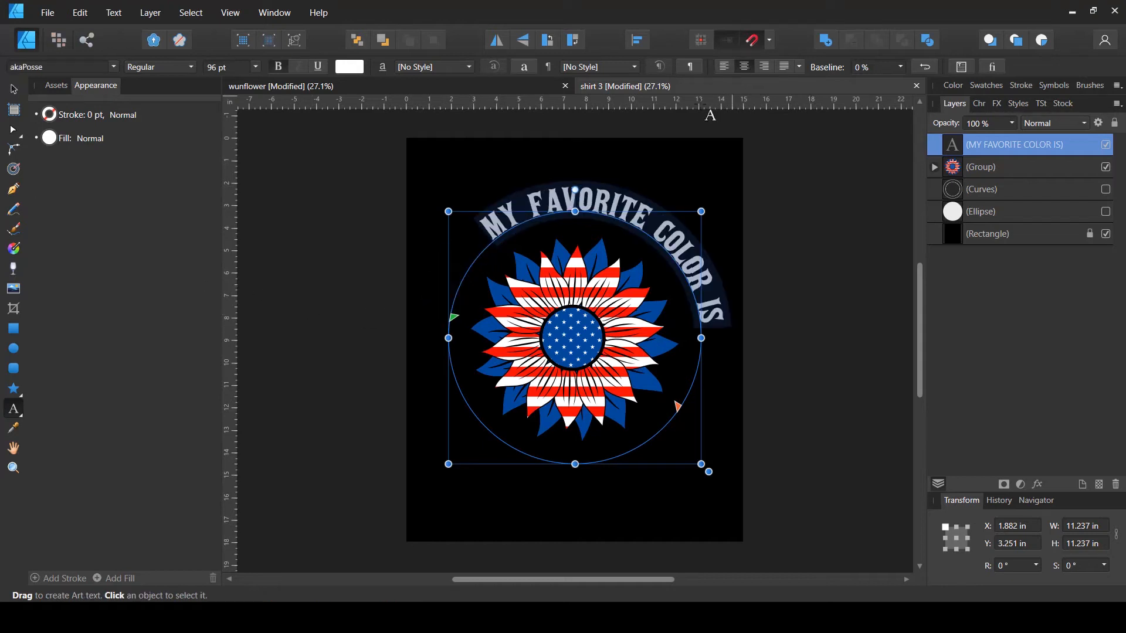
pyautogui.moveTo(452, 318); pyautogui.dragTo(438, 428)
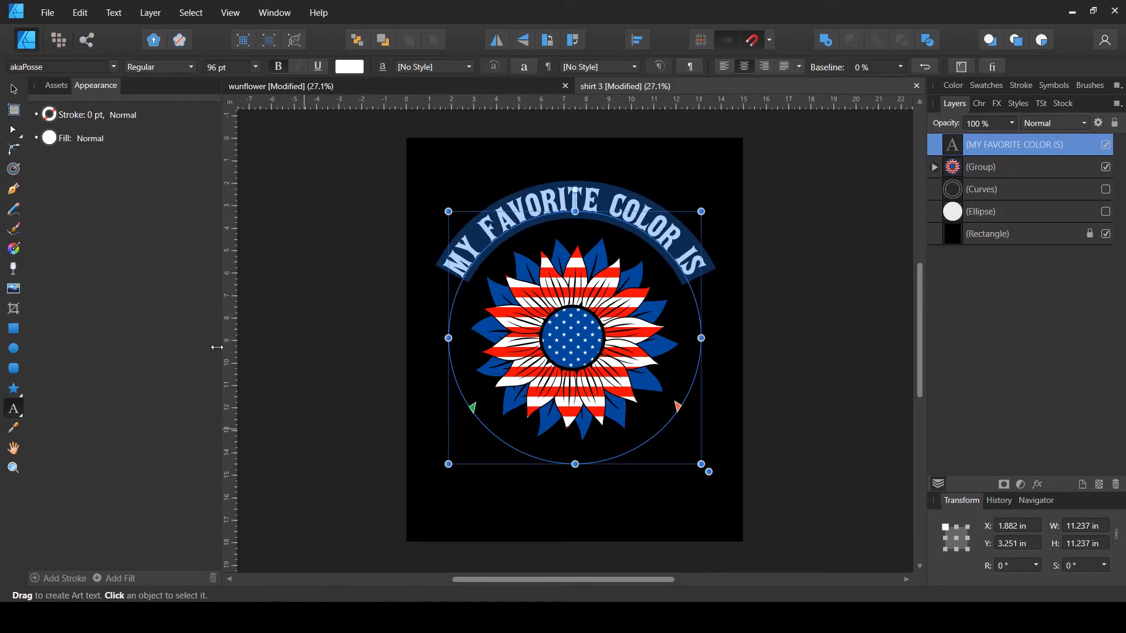
# - Set the curved text's font size to 130 pt
pyautogui.click(229, 70)
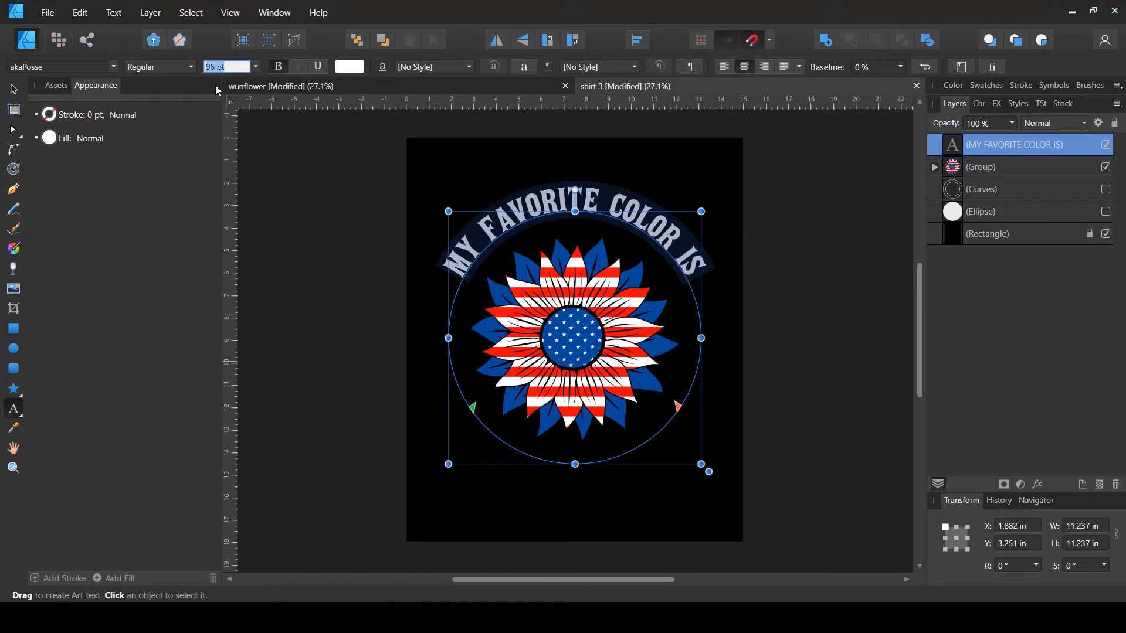
pyautogui.write('128')
pyautogui.press('Return')
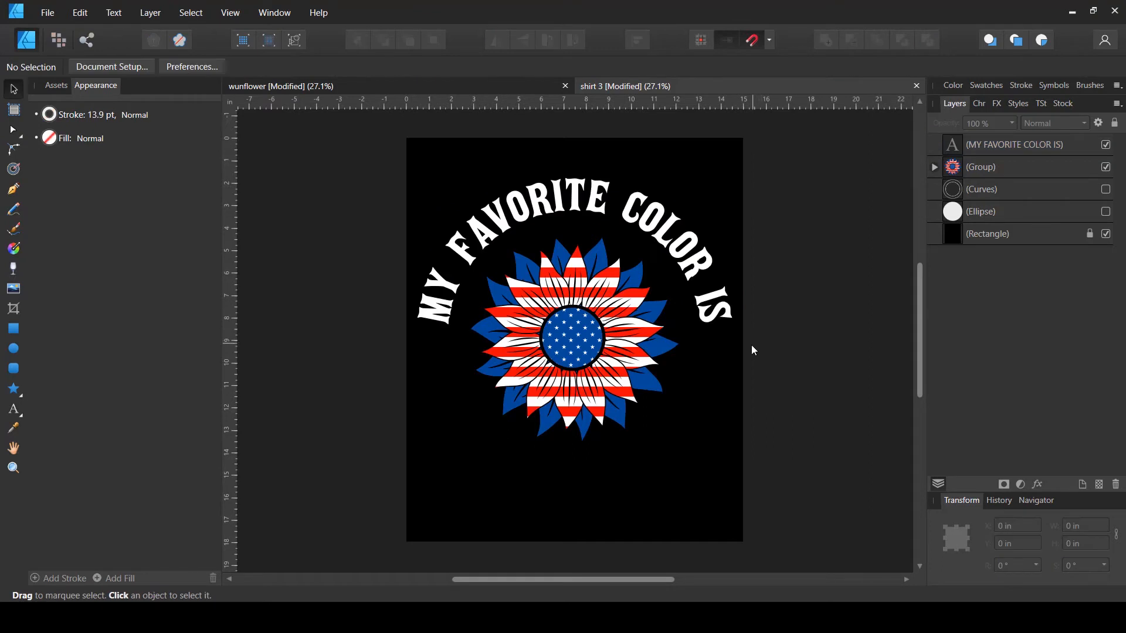
pyautogui.click(688, 281)
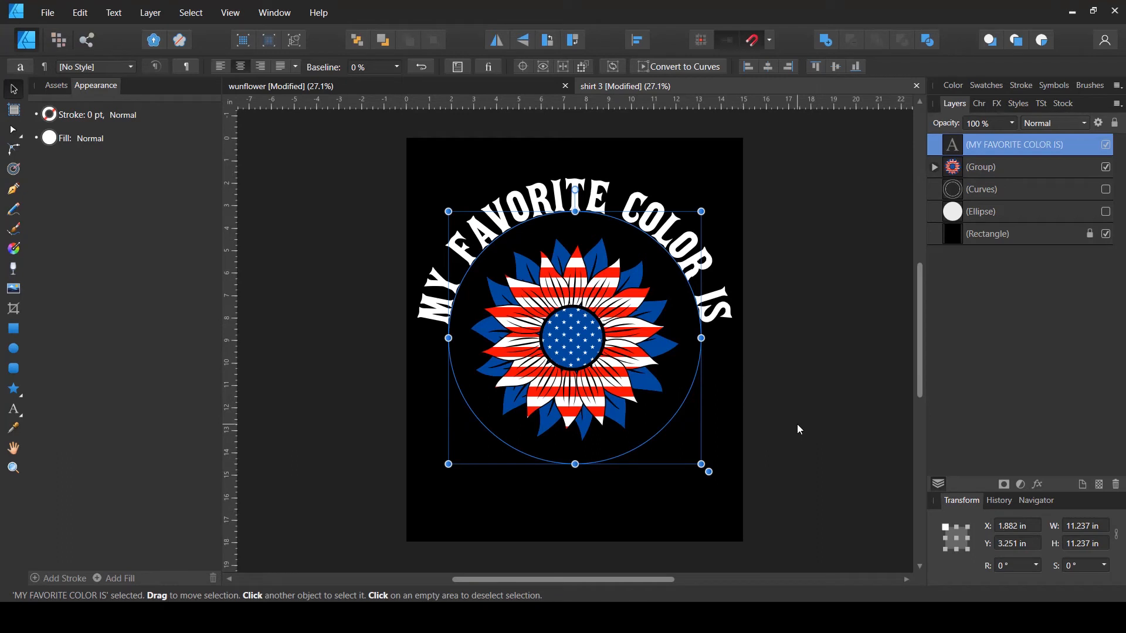
# - Duplicate the curved text, hide the original, and replace the copy's wording with FREEDOM
pyautogui.hotkey('ctrl', 'j')
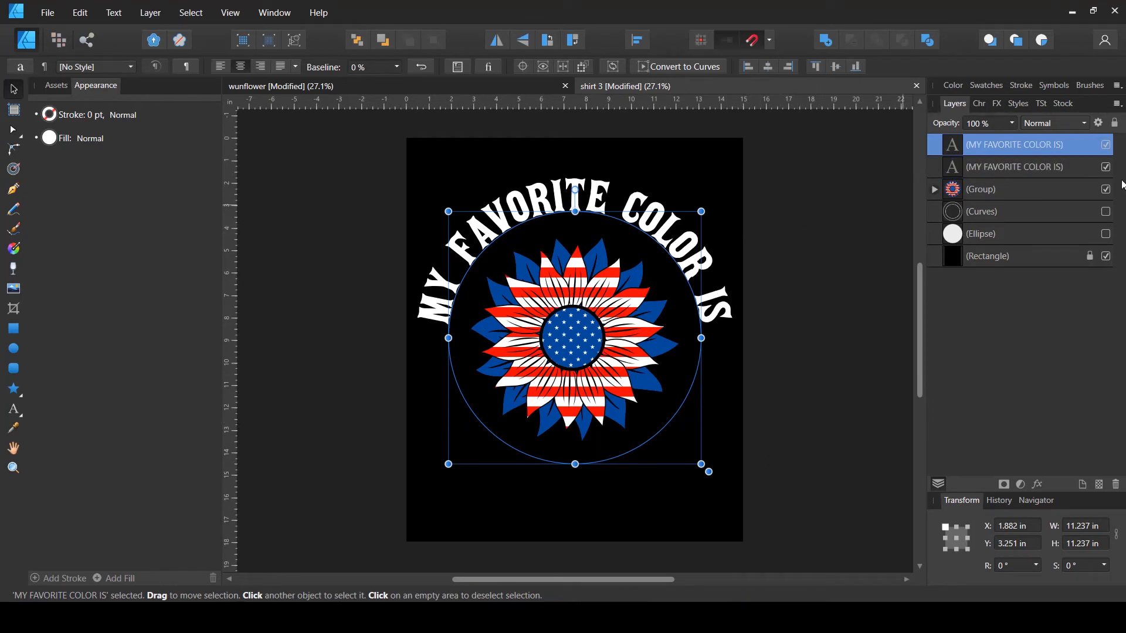
pyautogui.click(1105, 167)
pyautogui.press('t')
pyautogui.hotkey('ctrl', 'a')
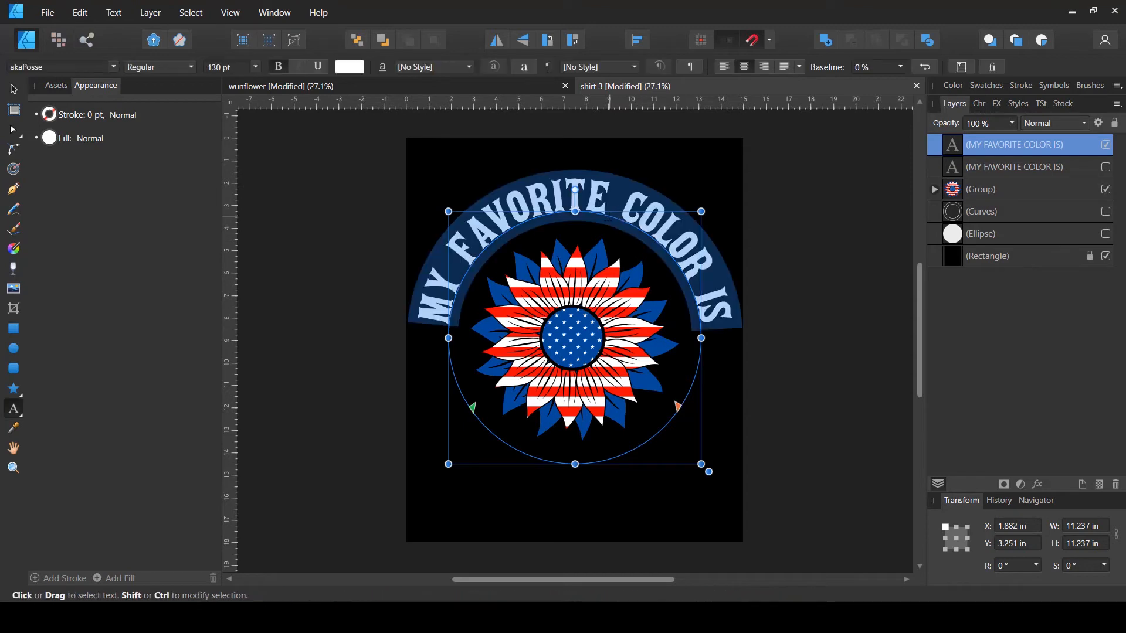
pyautogui.write('FREEDOM')
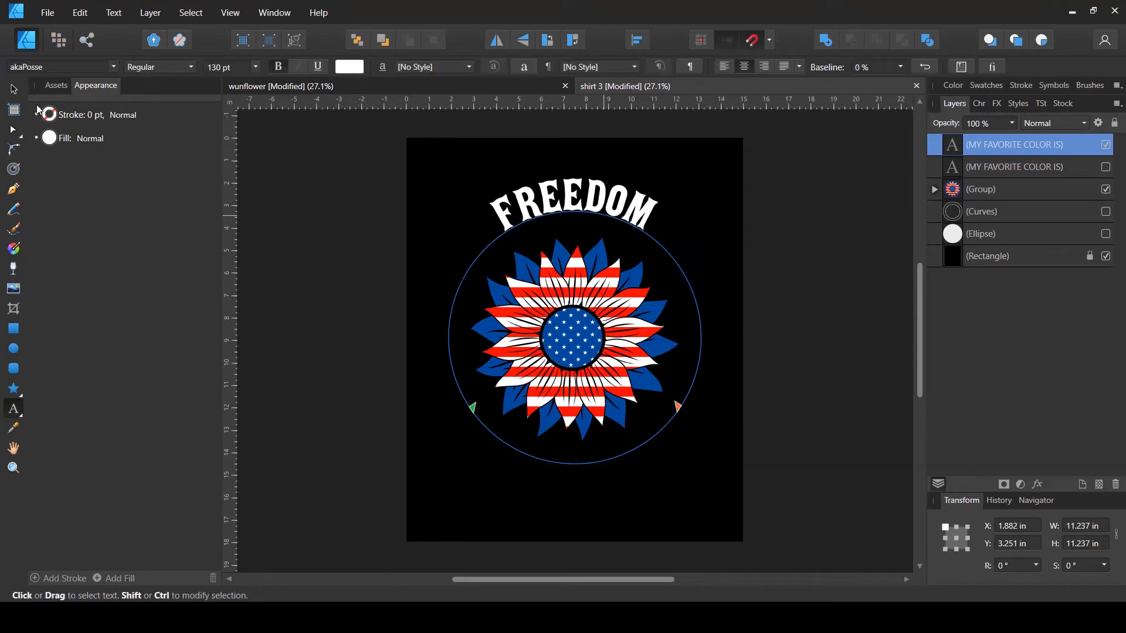
pyautogui.press('Escape')
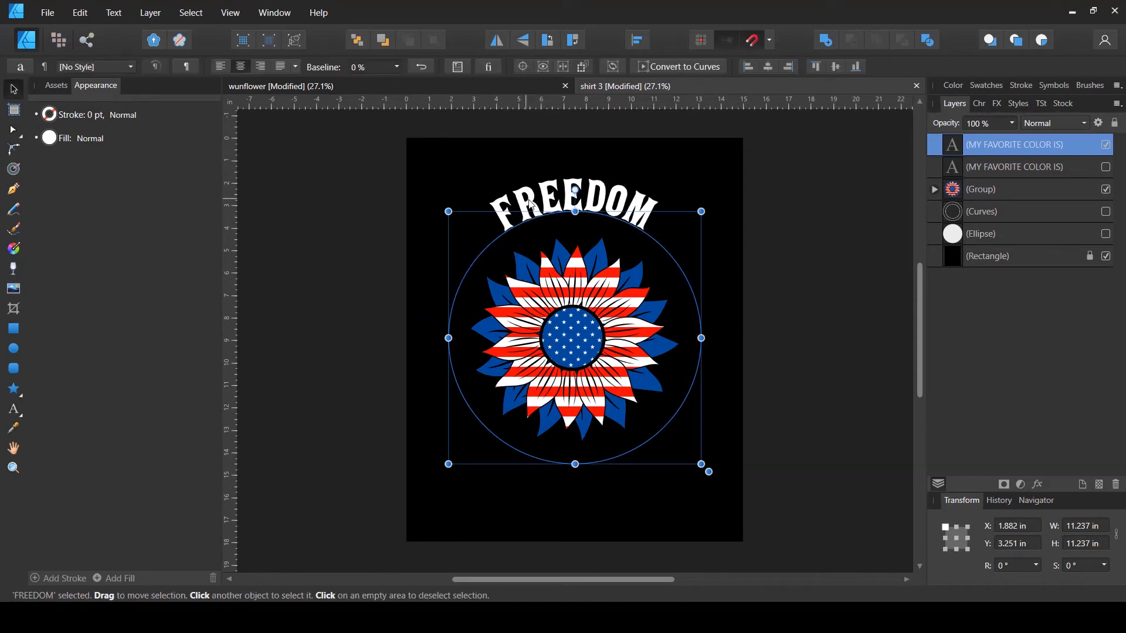
# - Slide FREEDOM along the circle to the bottom of the sunflower and unhide the original curved text
pyautogui.click(13, 408)
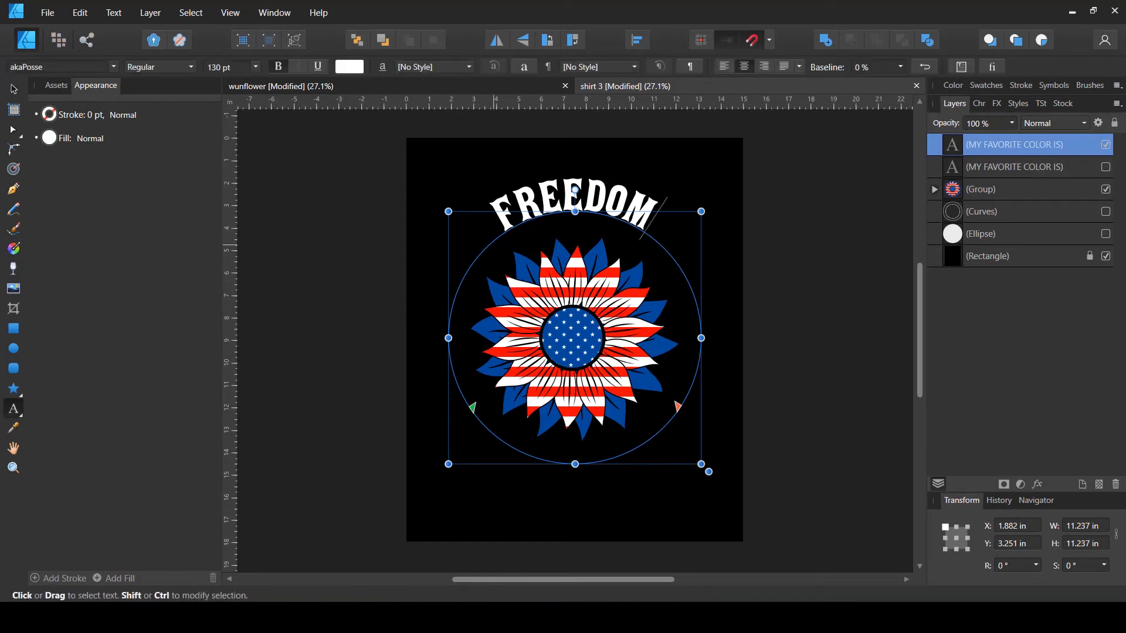
pyautogui.moveTo(467, 406); pyautogui.dragTo(752, 286)
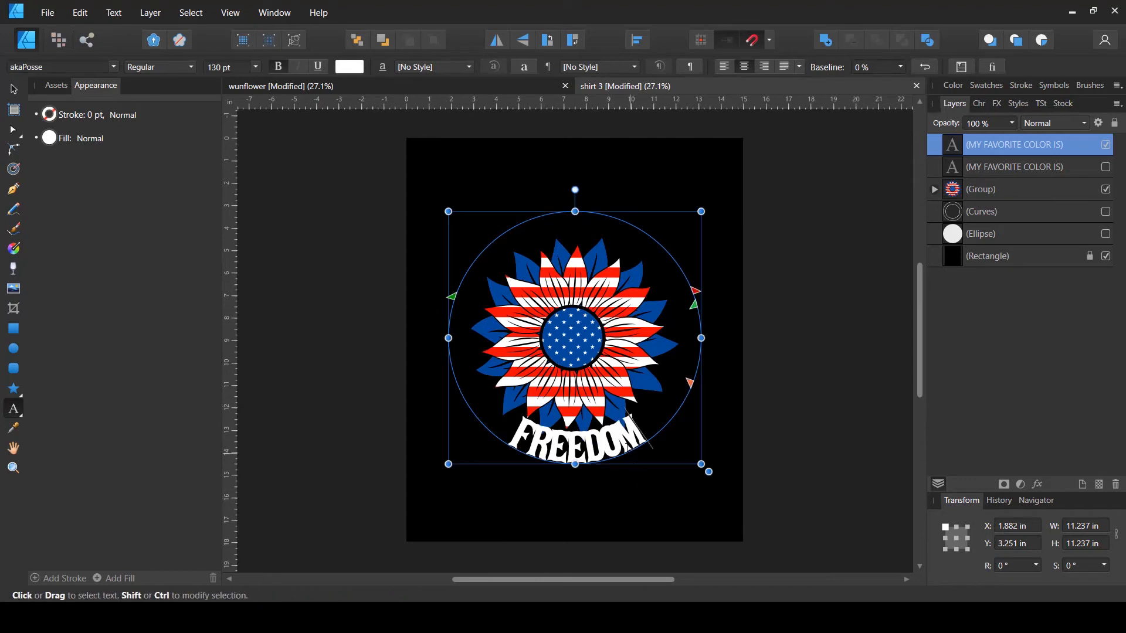
pyautogui.press('Escape')
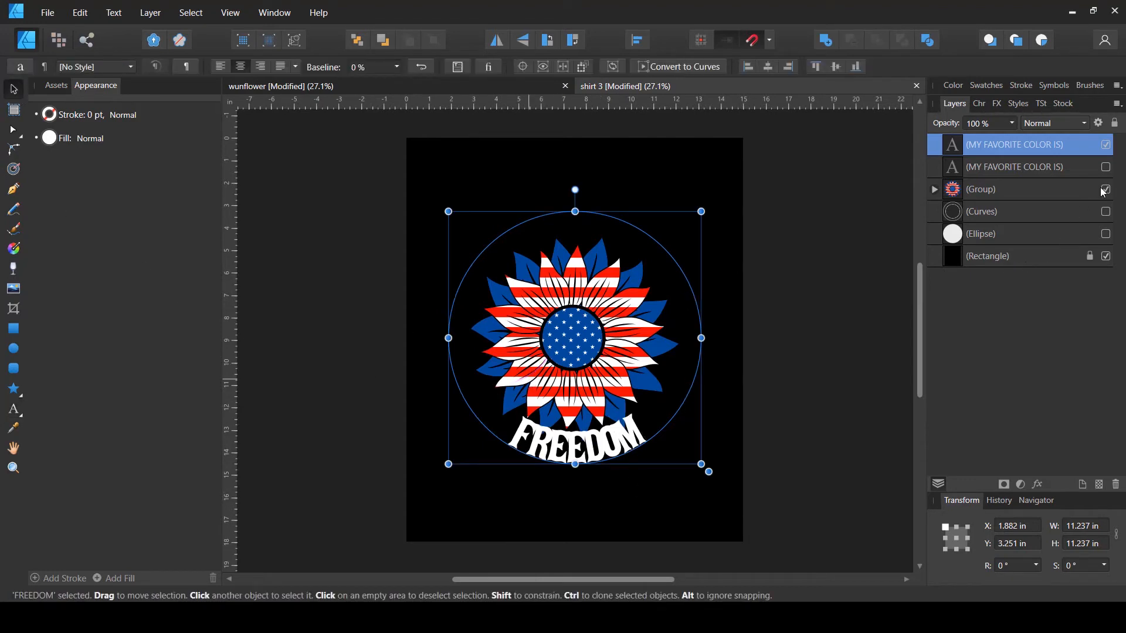
pyautogui.click(1106, 167)
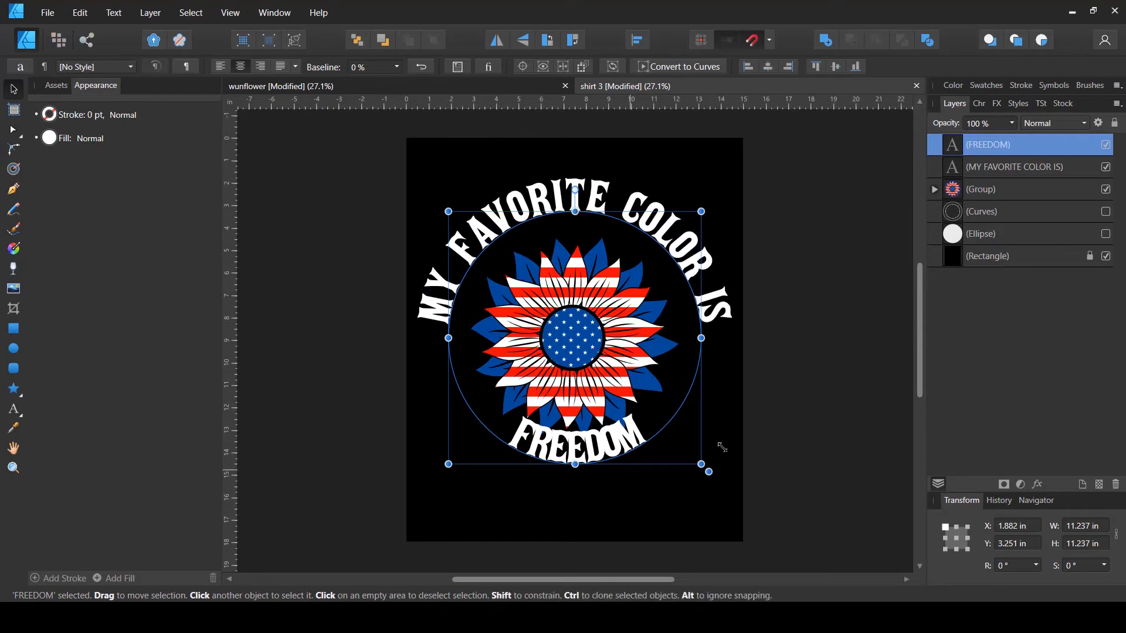
# - Enlarge the FREEDOM text's circle to about 14.2 in so the word sits lower on the shirt
pyautogui.click(964, 170)
pyautogui.click(957, 151)
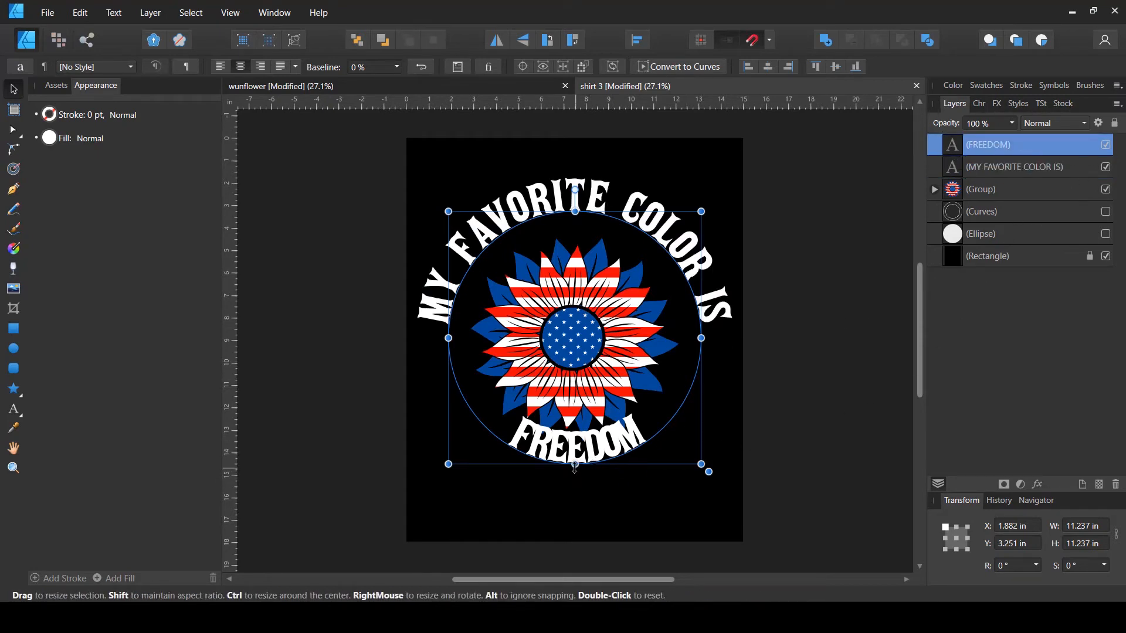
pyautogui.moveTo(575, 464); pyautogui.dragTo(581, 500)
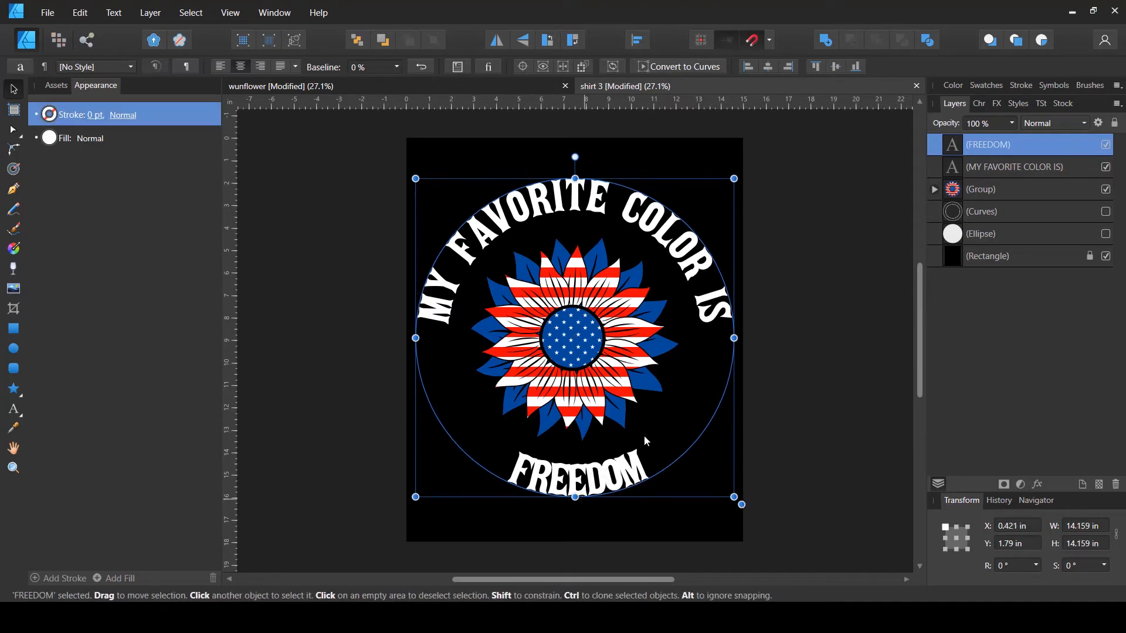
# - Toggle the FREEDOM layer's visibility and zoom in to compare the two curved texts
pyautogui.click(958, 173)
pyautogui.doubleClick(954, 173)
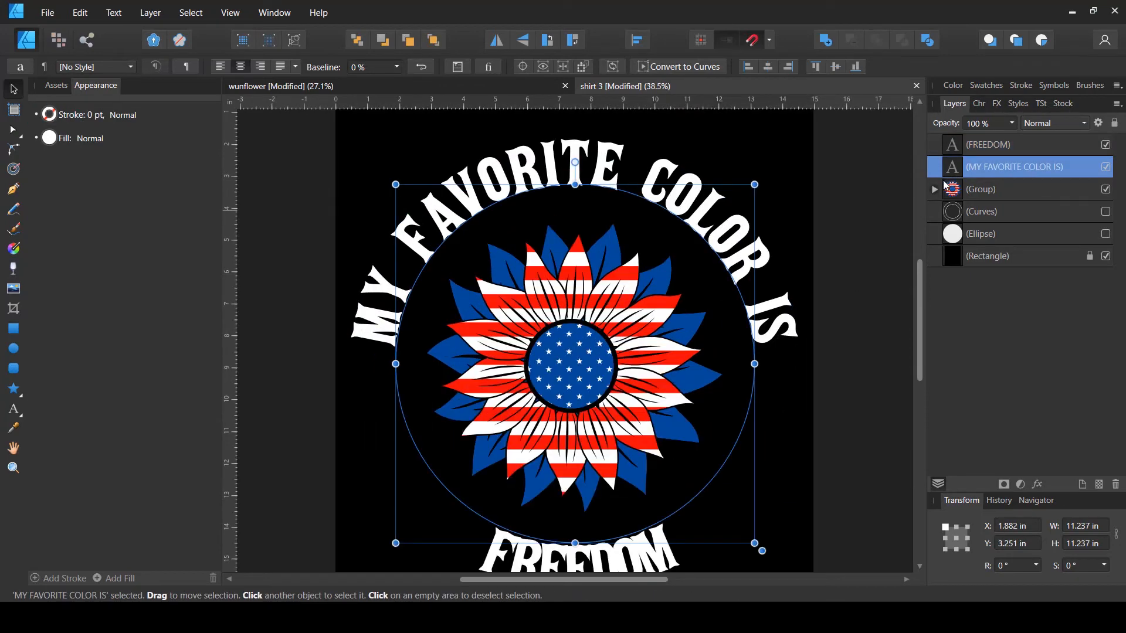
pyautogui.doubleClick(716, 223)
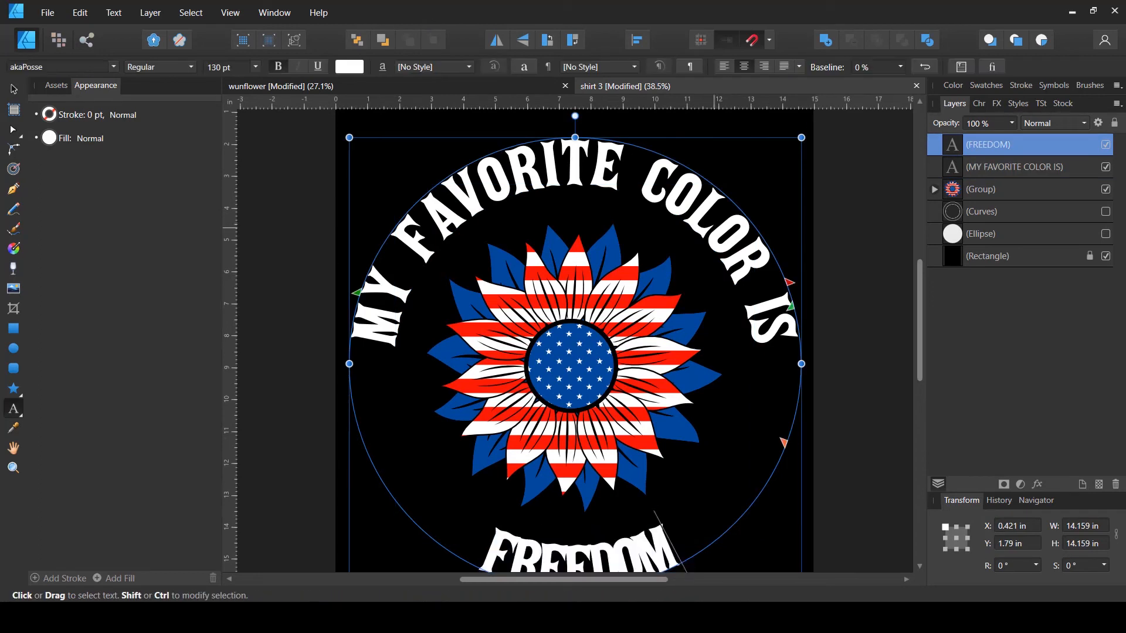
pyautogui.press('Escape')
pyautogui.click(1105, 144)
pyautogui.click(1001, 175)
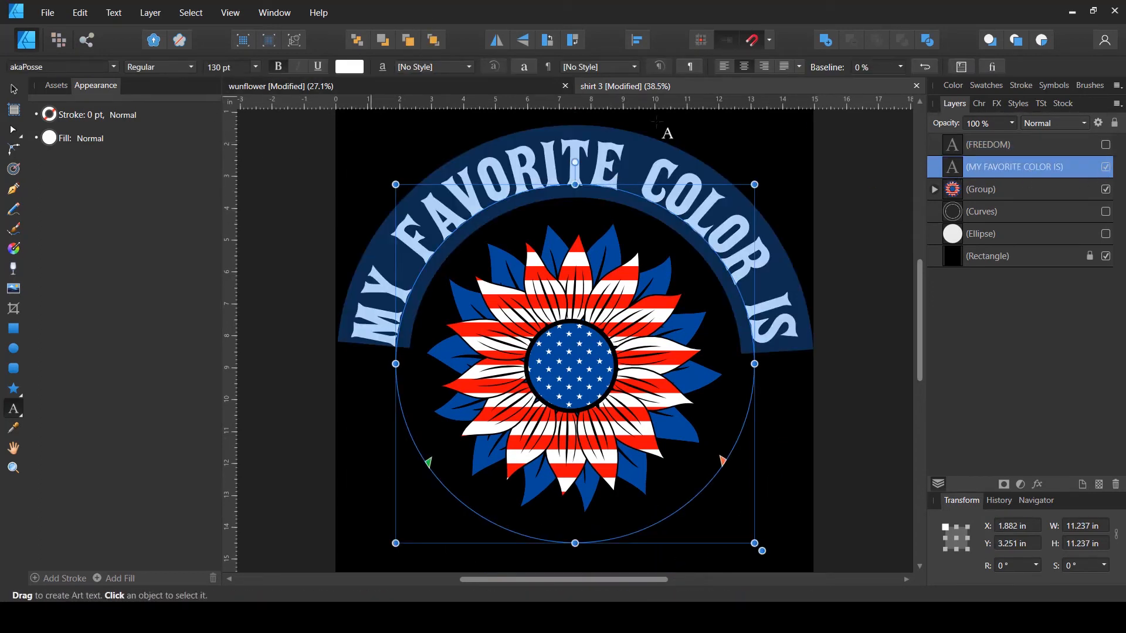
pyautogui.click(1068, 144)
pyautogui.click(1105, 144)
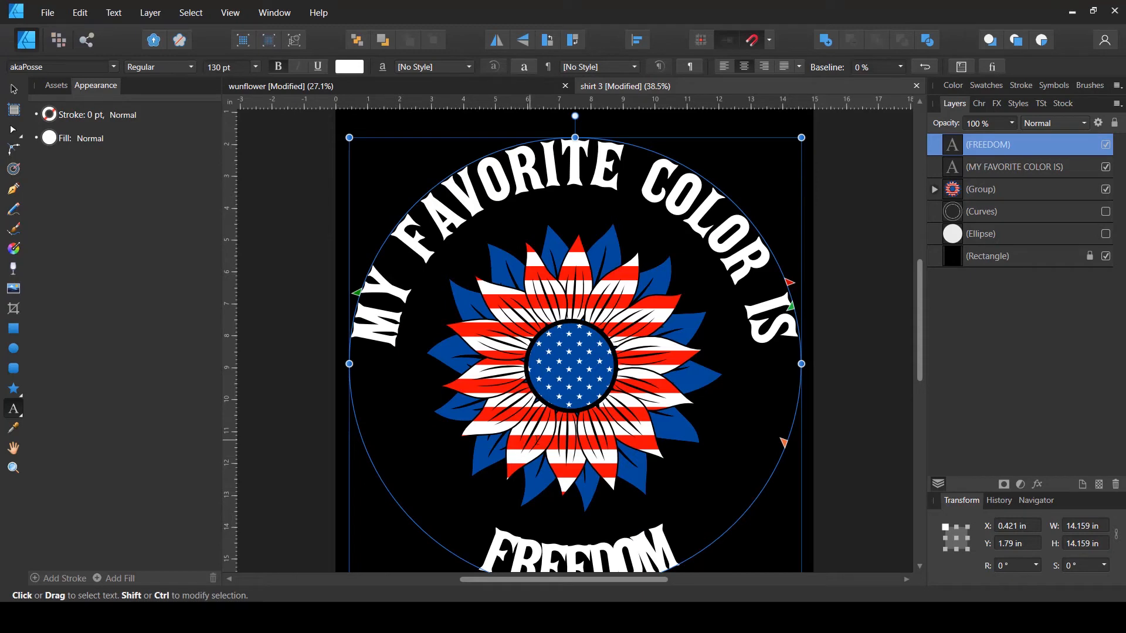
pyautogui.scroll(-2, 554, 444)
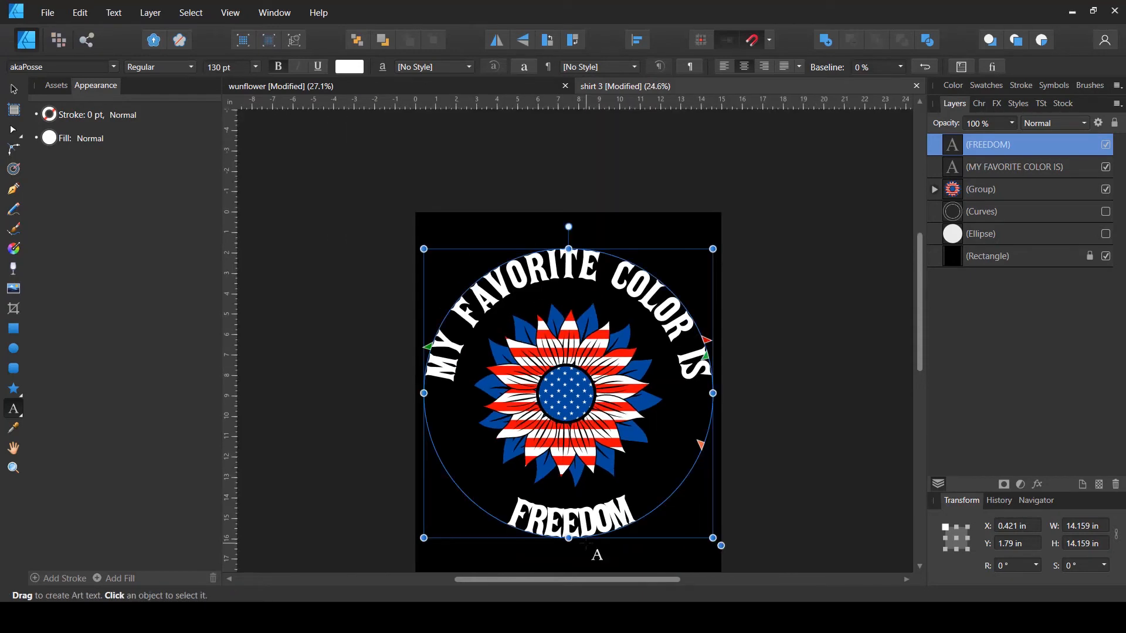
pyautogui.scroll(2, 585, 531)
pyautogui.scroll(1, 585, 530)
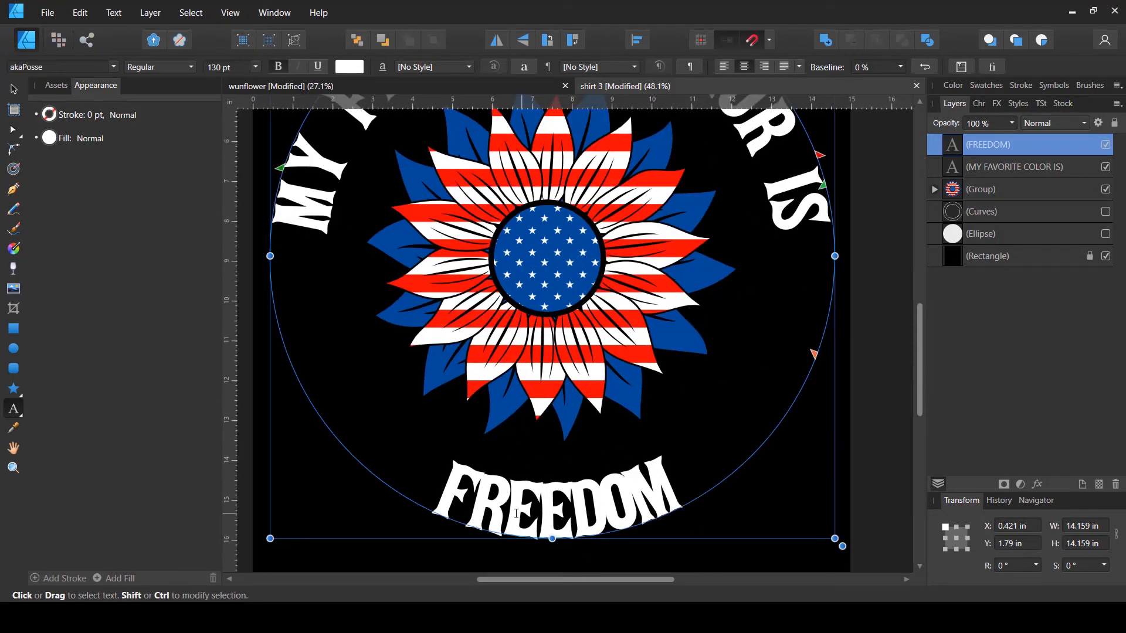
pyautogui.scroll(-3, 517, 516)
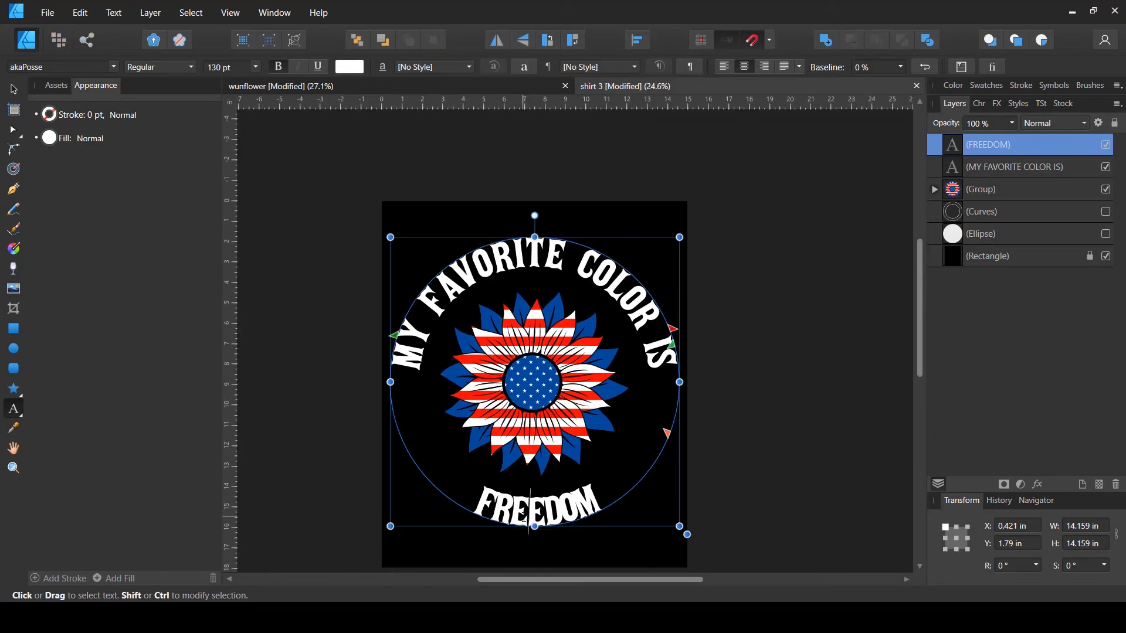
# - Set the FREEDOM text's tracking to 50 ‰
pyautogui.doubleClick(524, 518)
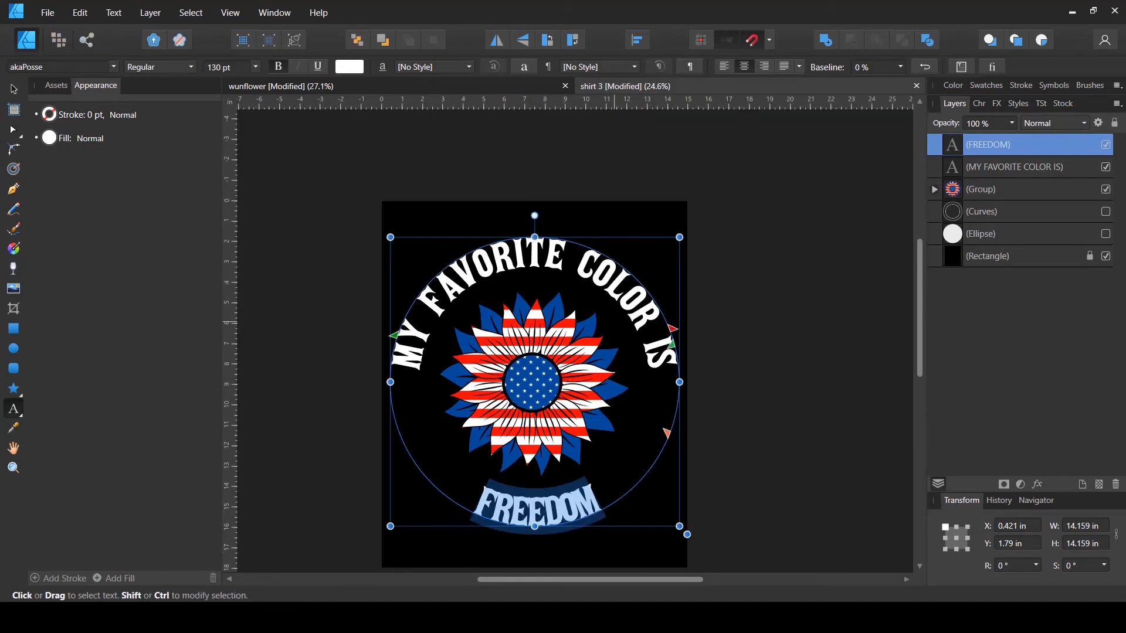
pyautogui.click(974, 103)
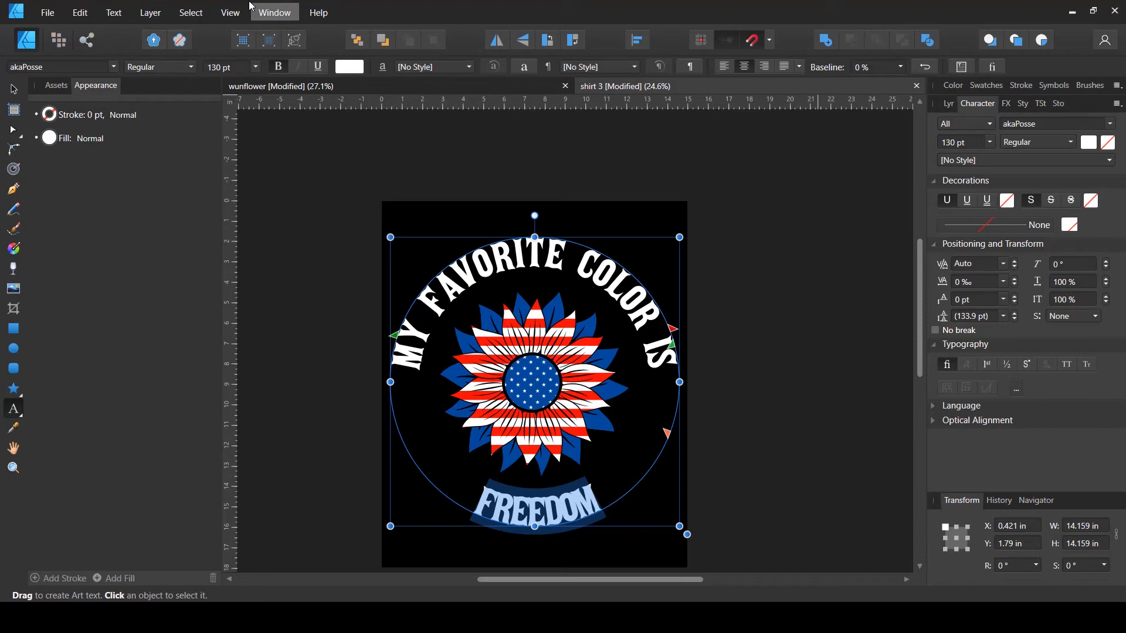
pyautogui.click(277, 13)
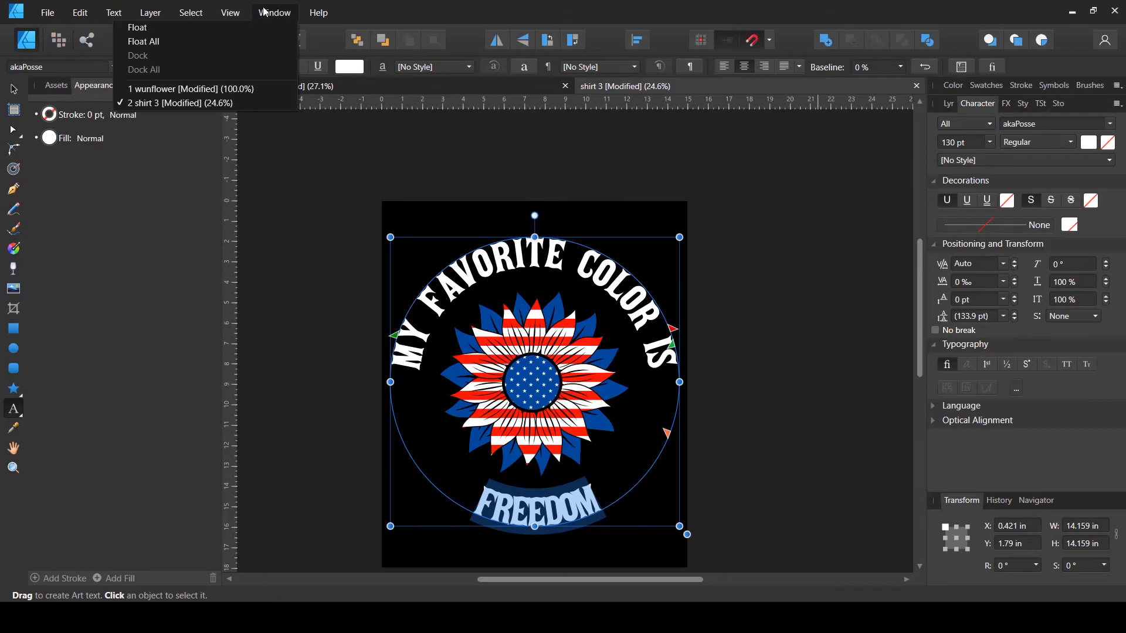
pyautogui.moveTo(242, 12)
pyautogui.moveTo(223, 256)
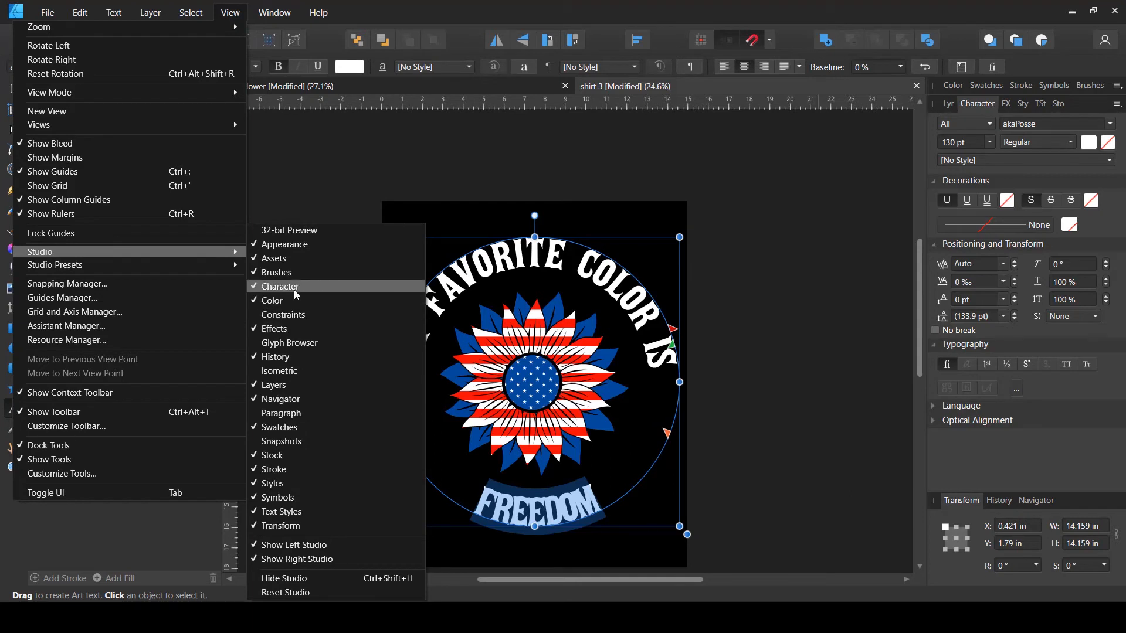
pyautogui.click(756, 6)
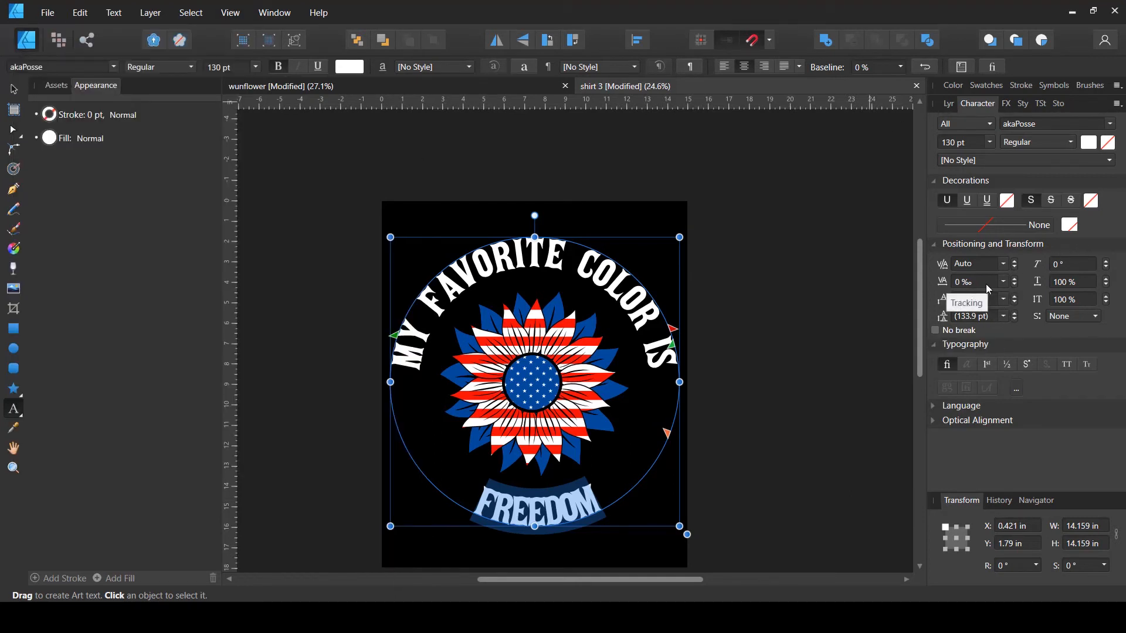
pyautogui.click(1008, 282)
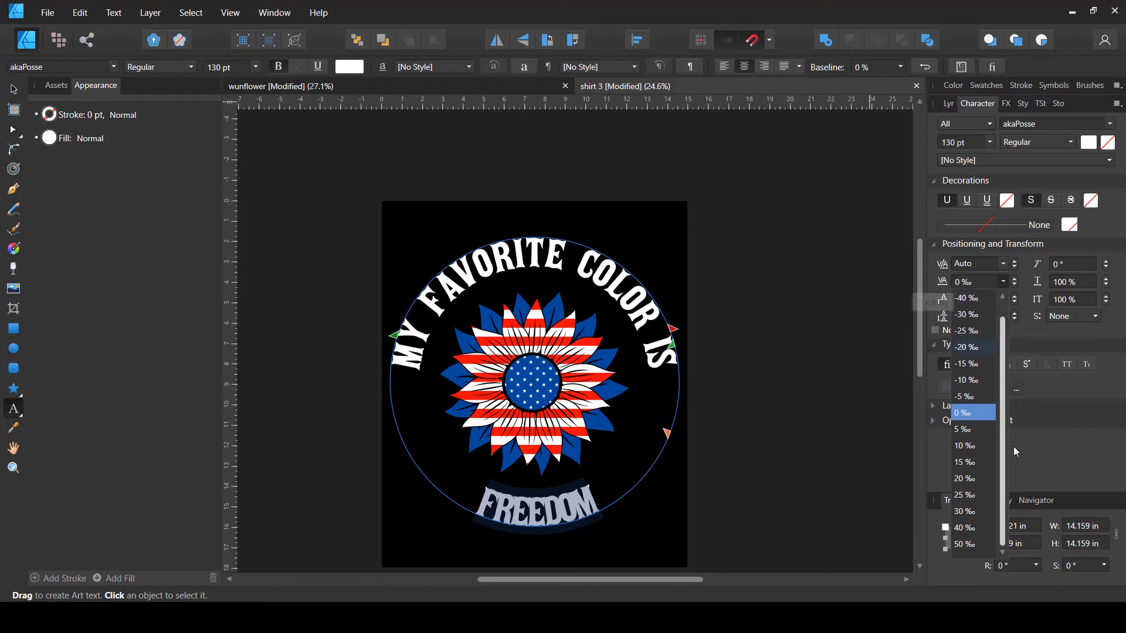
pyautogui.click(969, 542)
pyautogui.click(976, 282)
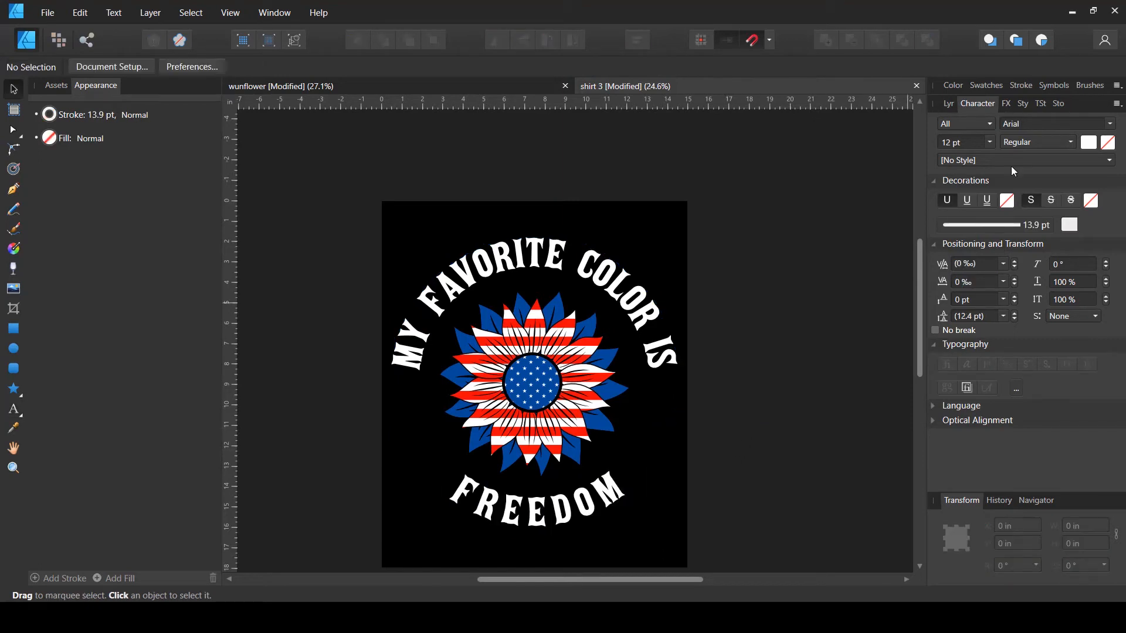
# - Select both curved text layers and scale them together to about 13.1 in wide
pyautogui.click(982, 109)
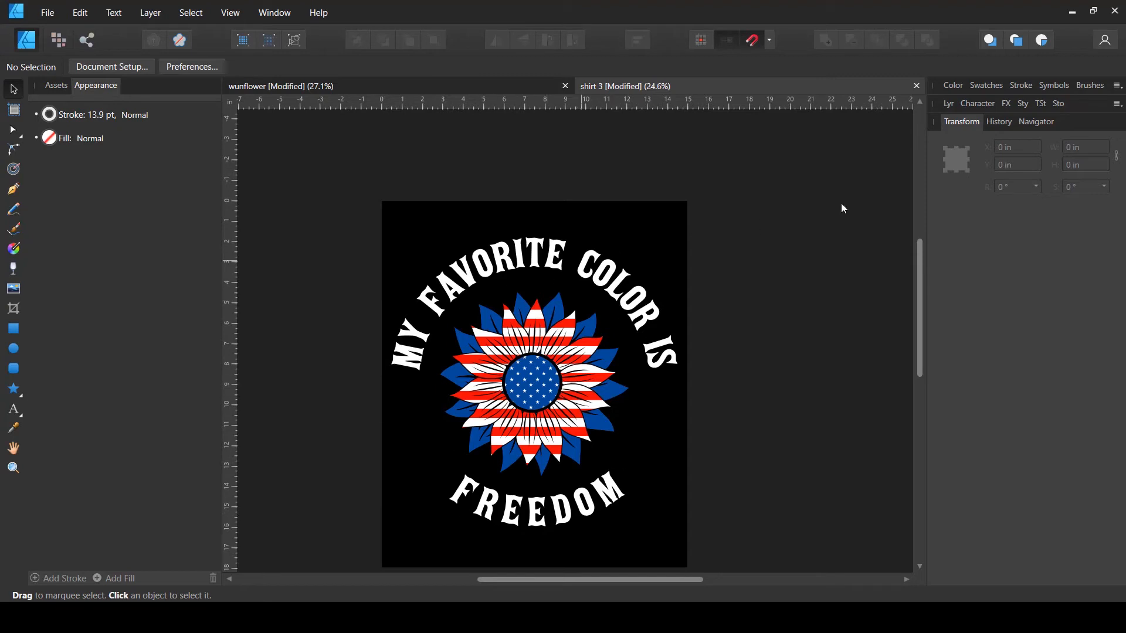
pyautogui.click(951, 103)
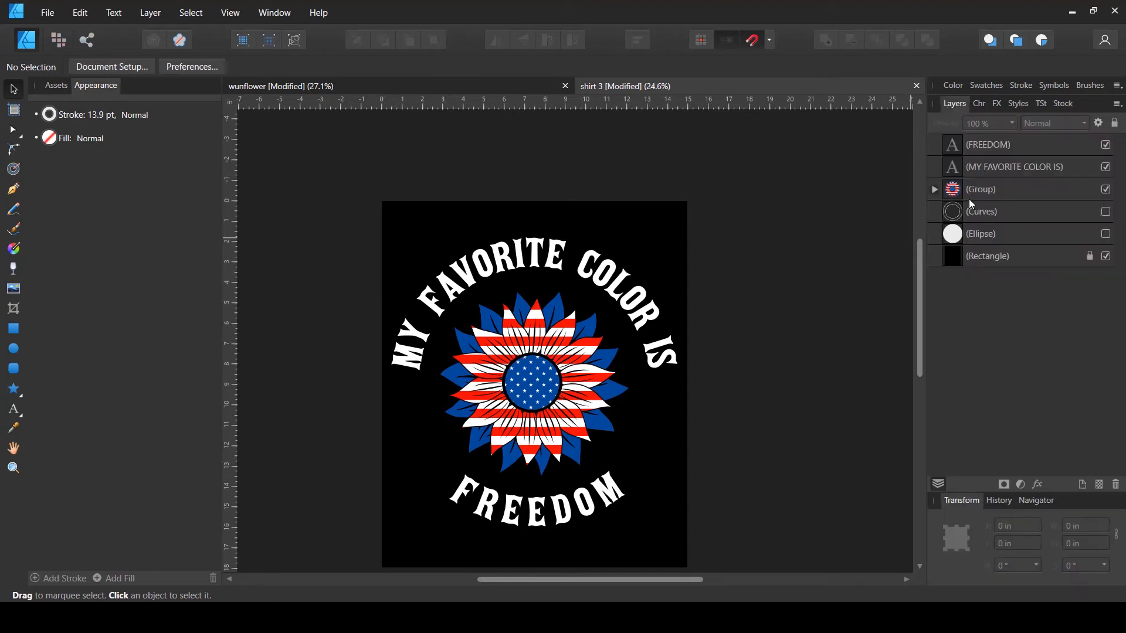
pyautogui.click(1018, 151)
pyautogui.keyDown('shift'); pyautogui.click(1003, 171); pyautogui.keyUp('shift')
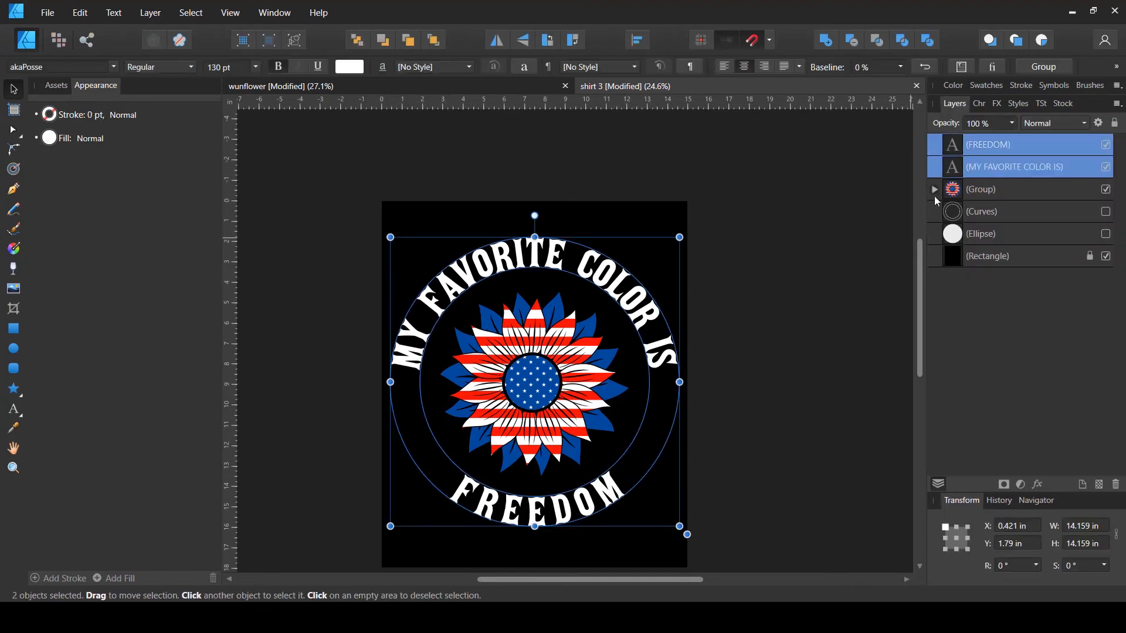
pyautogui.moveTo(680, 236); pyautogui.dragTo(673, 249)
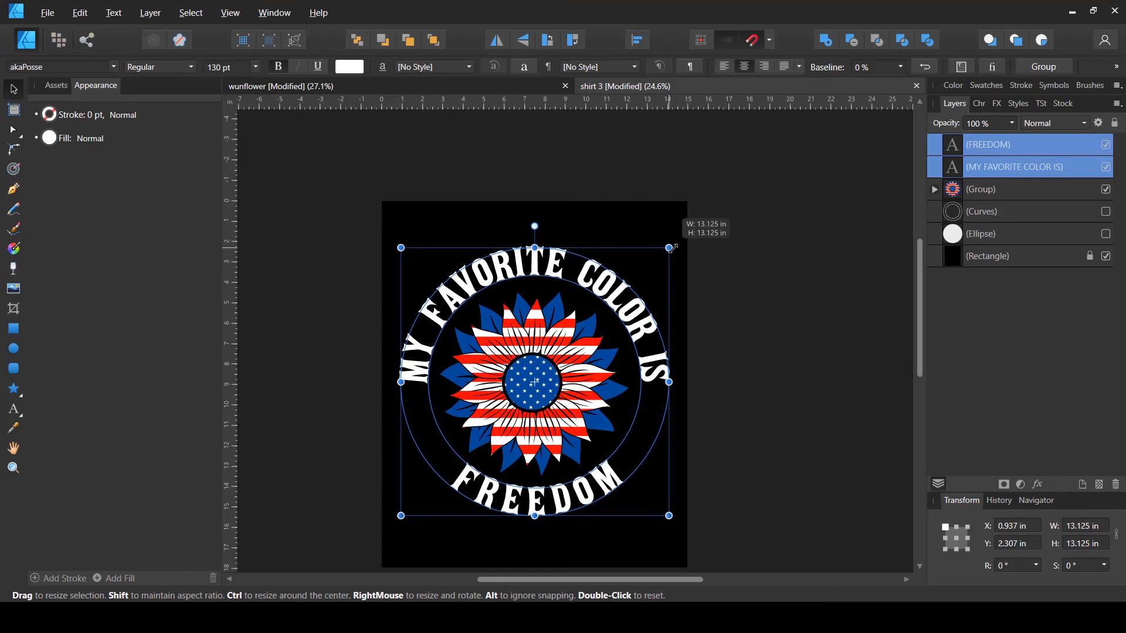
# - Draw a thin outlined circle about 12.3 in wide and center it on the page horizontally and vertically
pyautogui.click(723, 234)
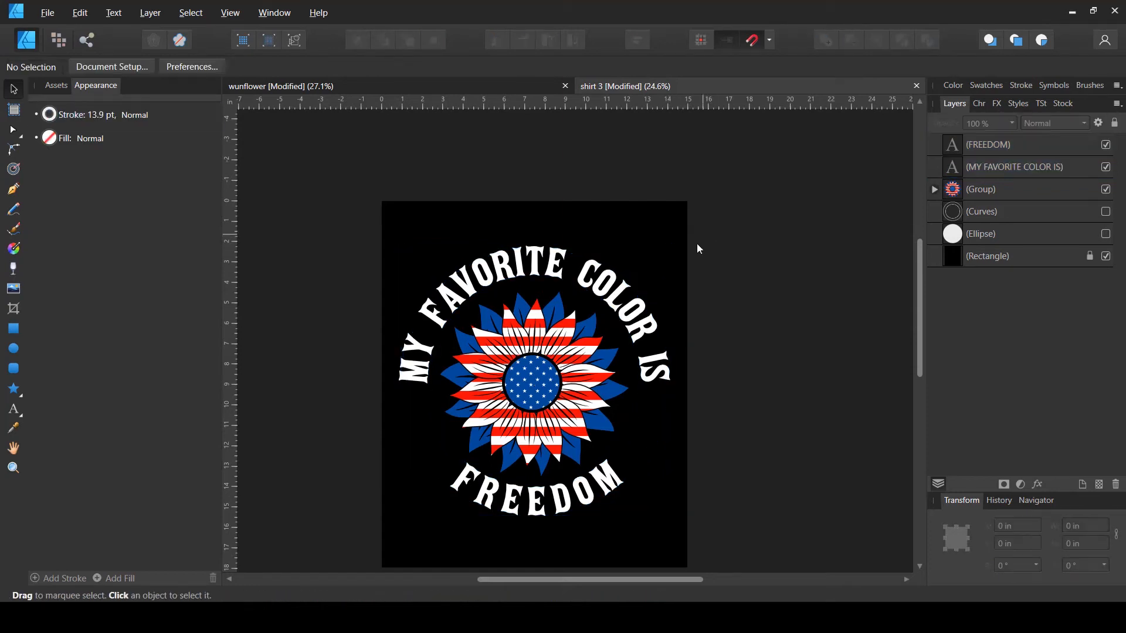
pyautogui.click(14, 349)
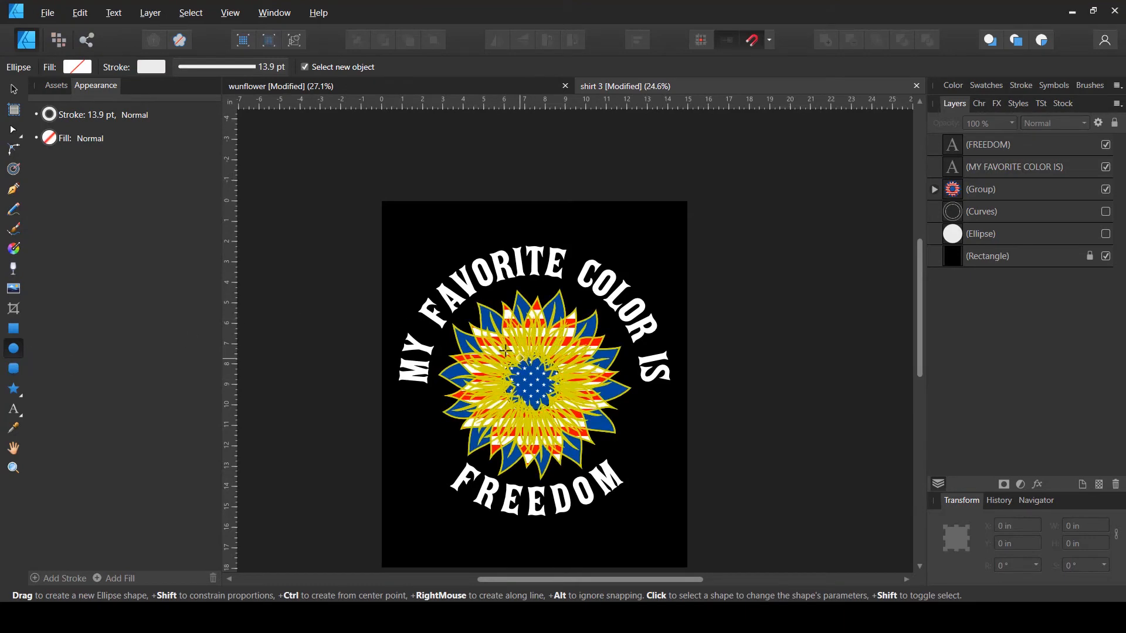
pyautogui.moveTo(513, 347); pyautogui.dragTo(620, 453)
pyautogui.press('v')
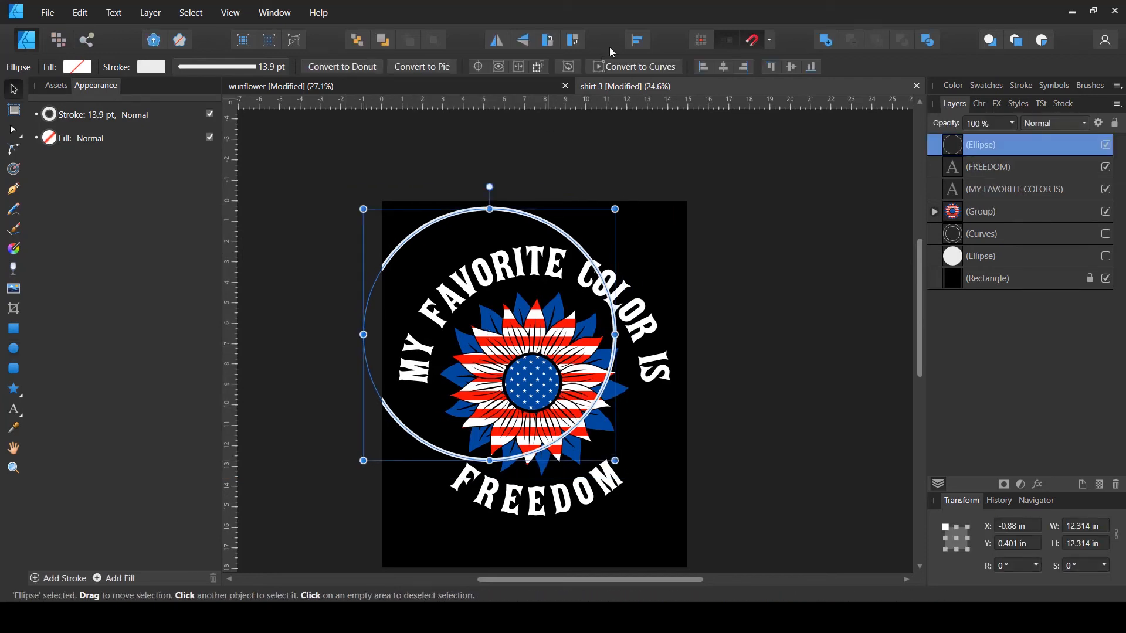
pyautogui.click(637, 40)
pyautogui.click(671, 88)
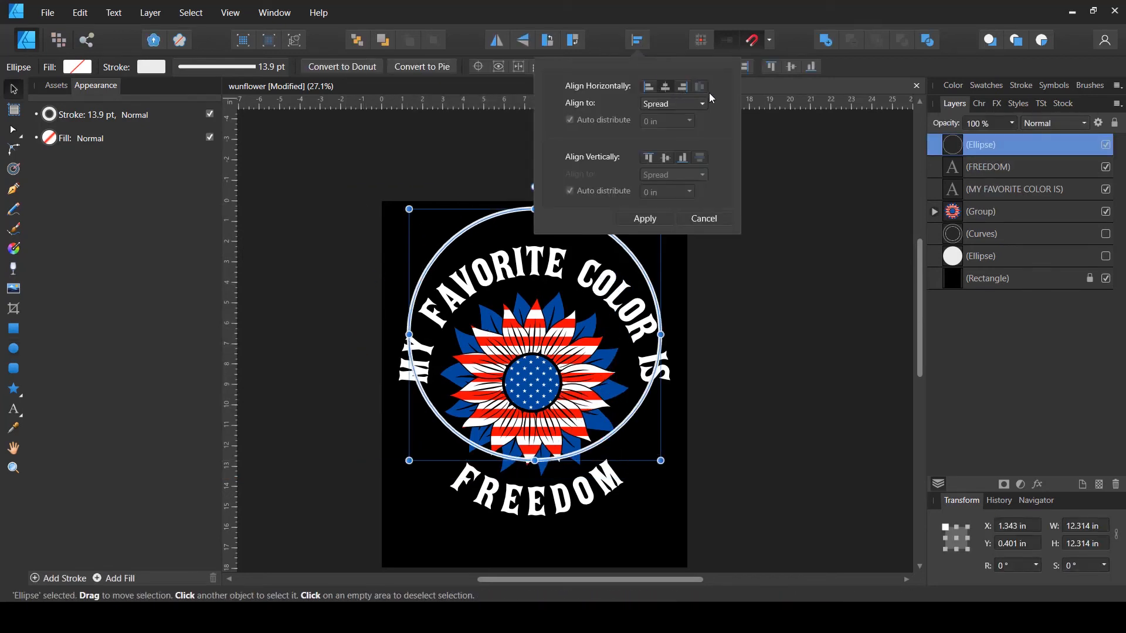
pyautogui.click(666, 158)
# - Shrink the circle to about 9.4 in so it rings the sunflower inside the curved text
pyautogui.click(11, 93)
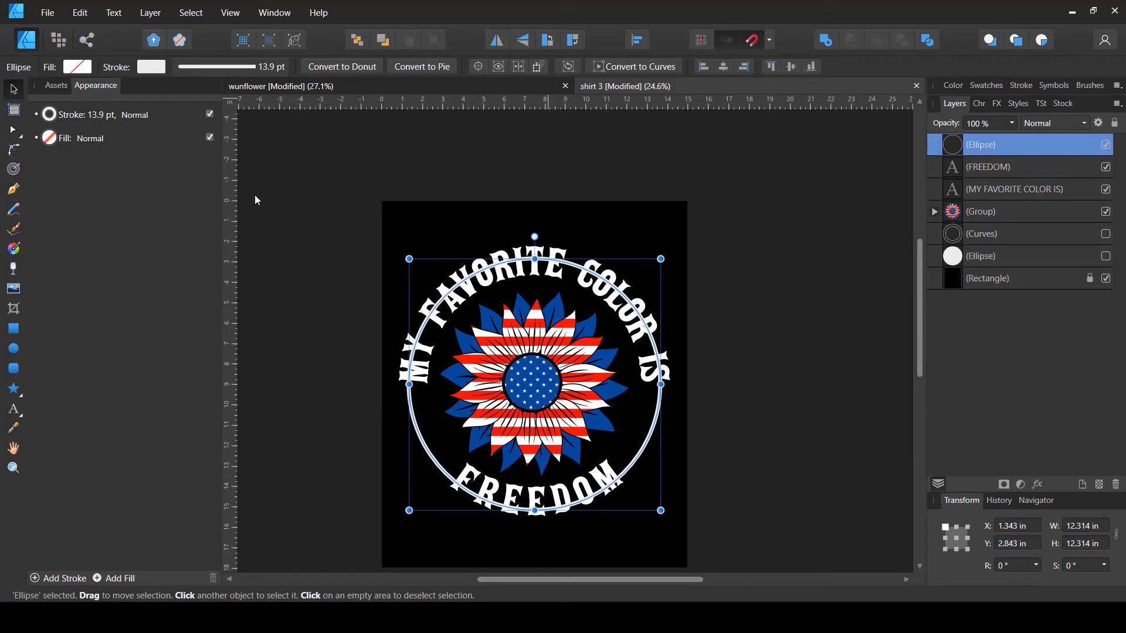
pyautogui.moveTo(535, 258); pyautogui.dragTo(536, 284)
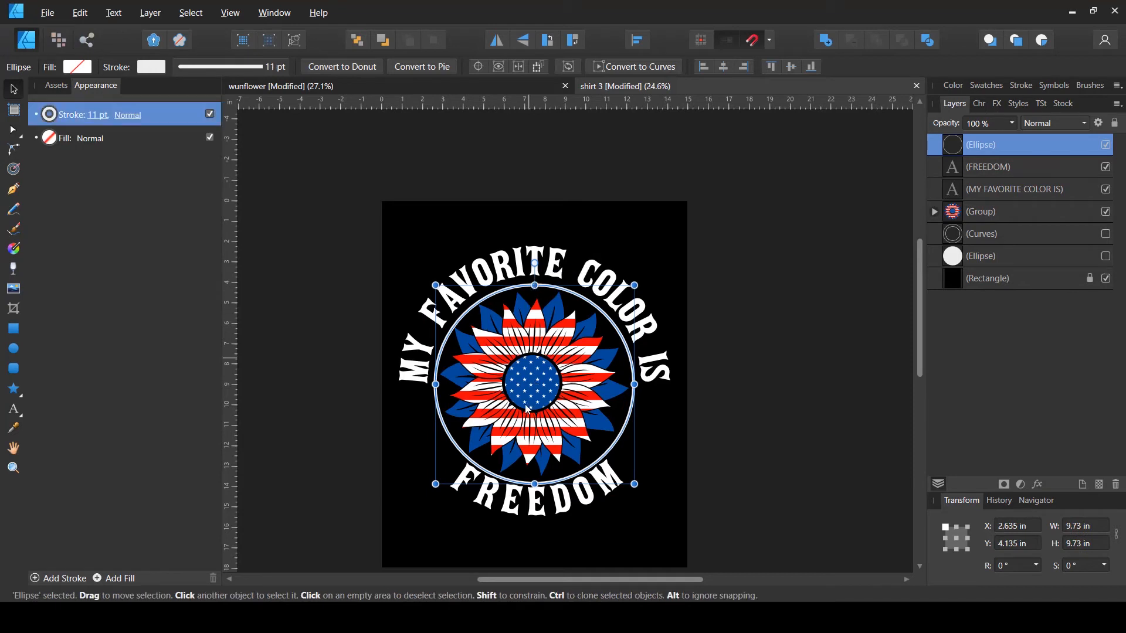
pyautogui.moveTo(535, 481); pyautogui.dragTo(535, 480)
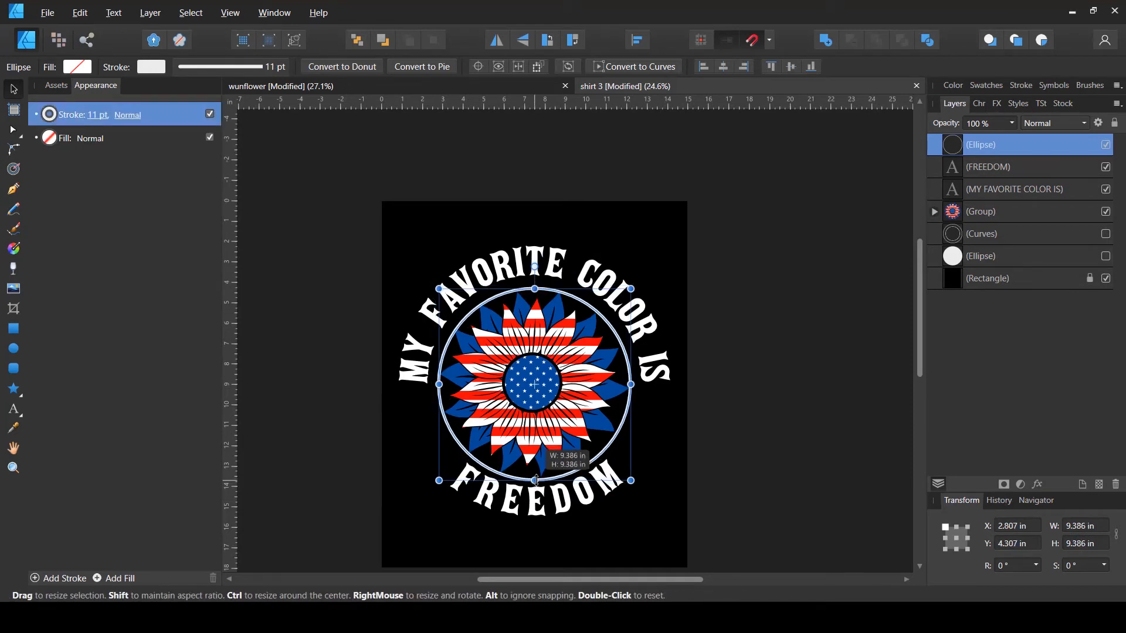
# - Enlarge the FREEDOM text's circle to about 13.4 in
pyautogui.click(531, 518)
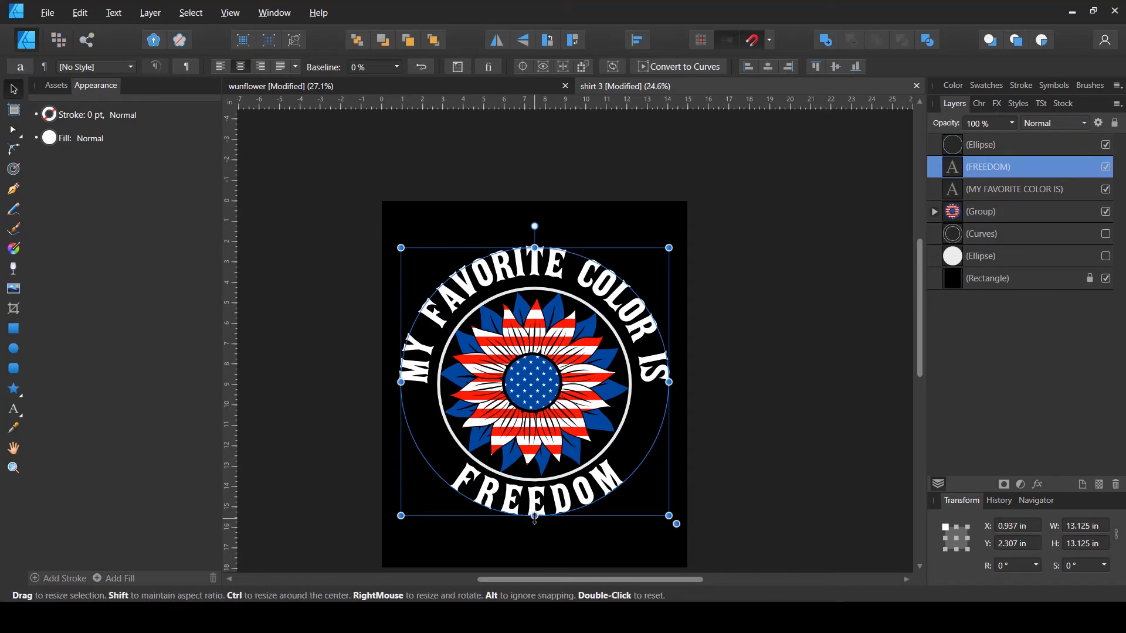
pyautogui.moveTo(535, 519); pyautogui.dragTo(534, 522)
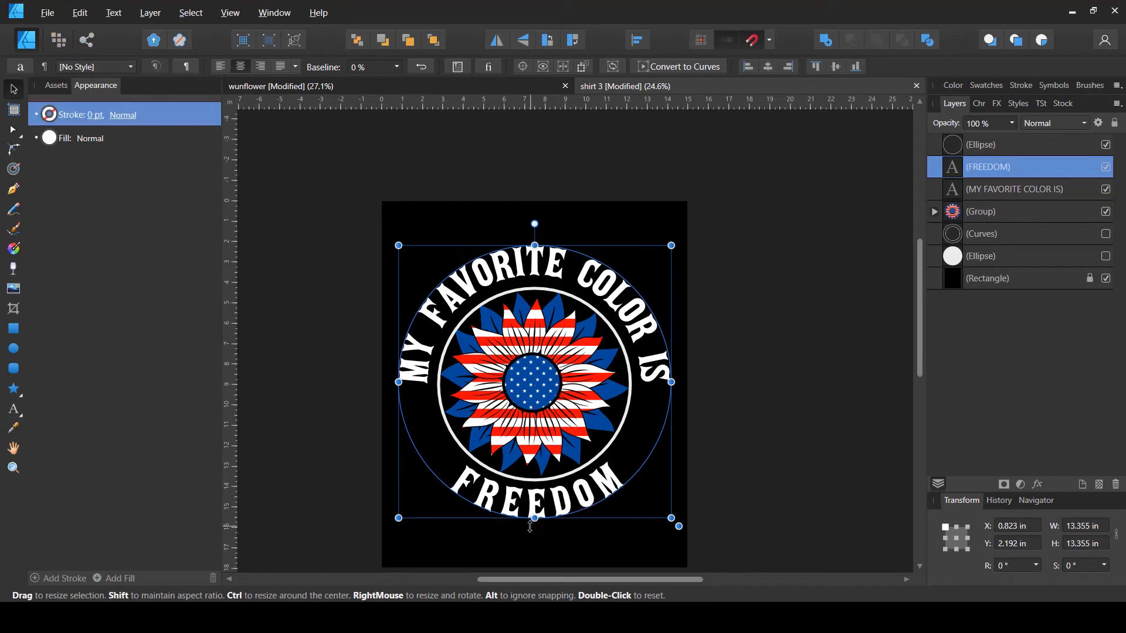
pyautogui.click(606, 443)
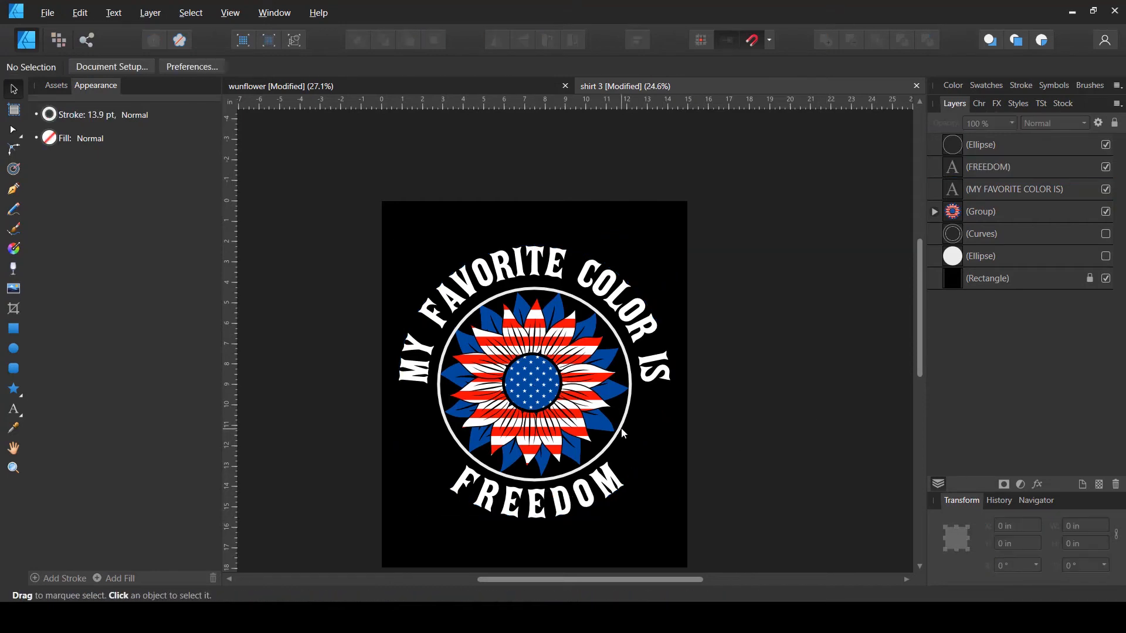
# - Scale the sunflower group down to about 8.7 in wide so it fits inside the inner circle
pyautogui.click(620, 433)
pyautogui.click(572, 405)
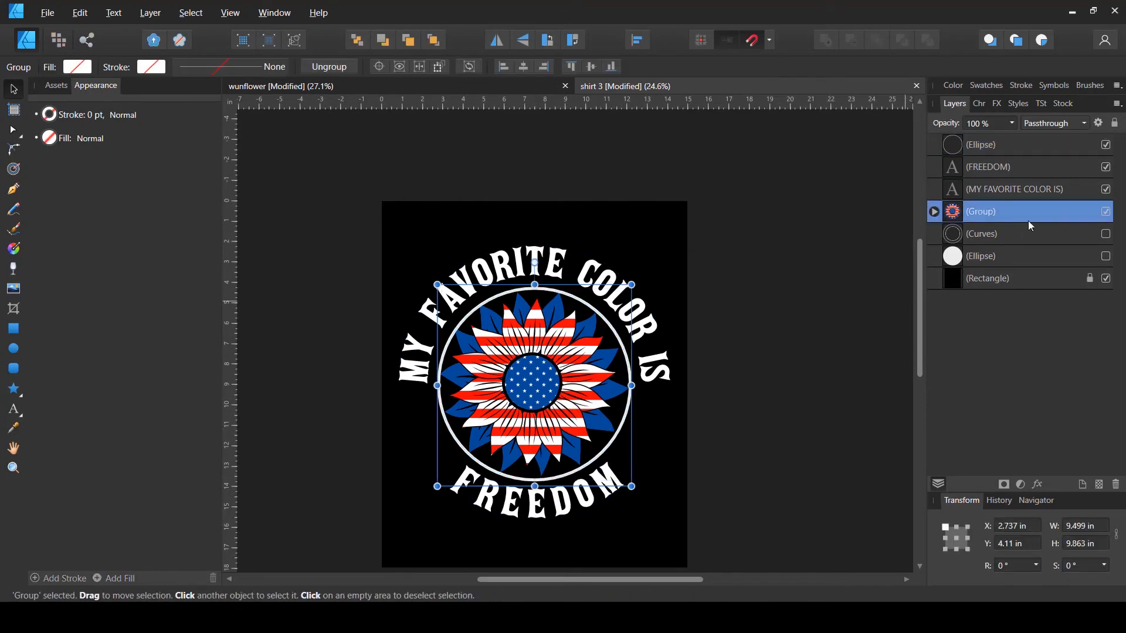
pyautogui.moveTo(535, 475); pyautogui.dragTo(534, 467)
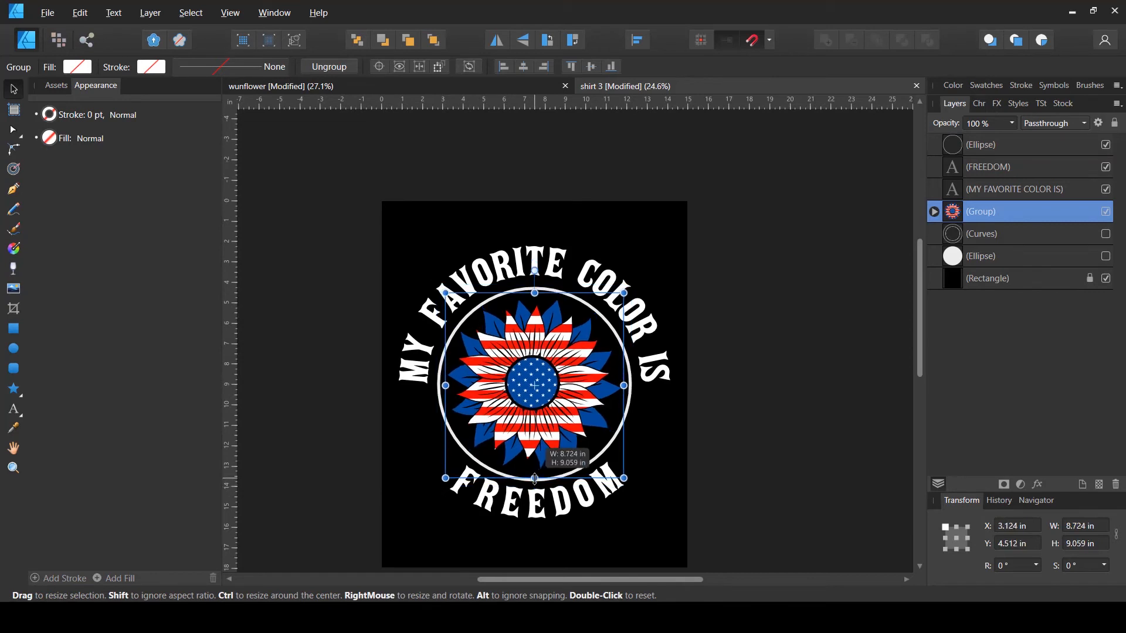
# - Duplicate the inner circle and enlarge the copy to about 14.3 in to frame the outer text
pyautogui.click(950, 153)
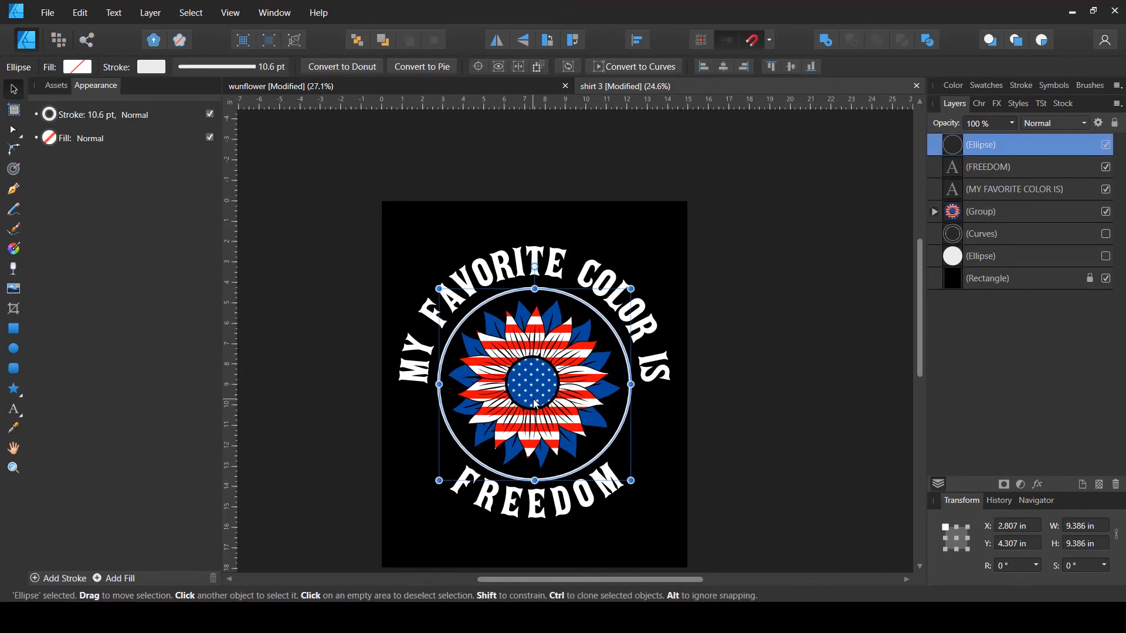
pyautogui.hotkey('ctrl', 'j')
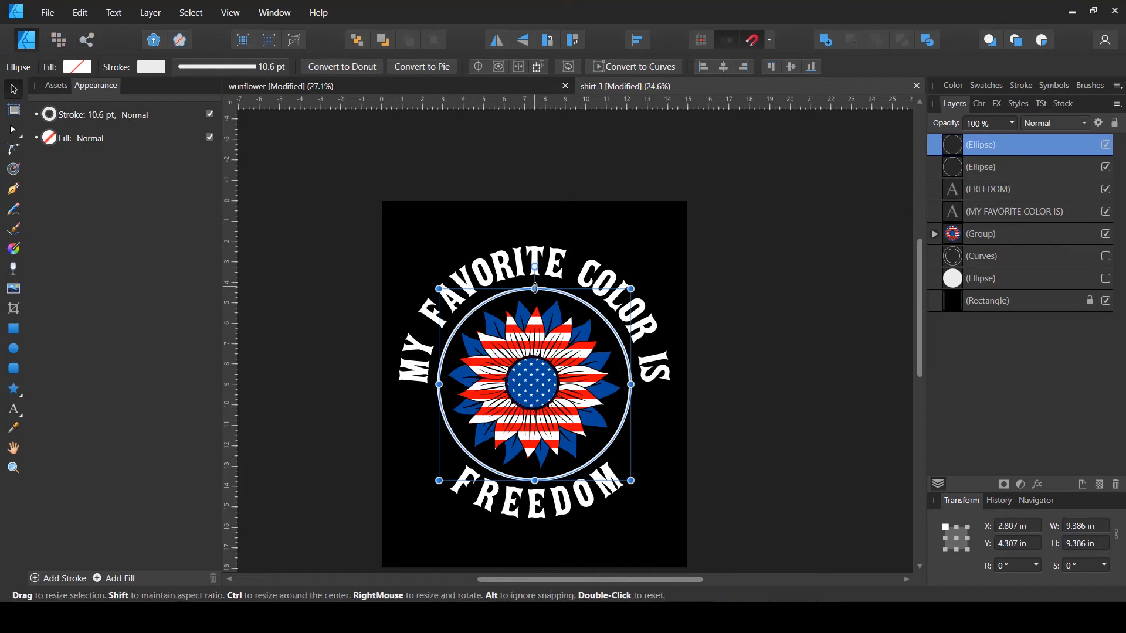
pyautogui.moveTo(535, 288); pyautogui.dragTo(549, 238)
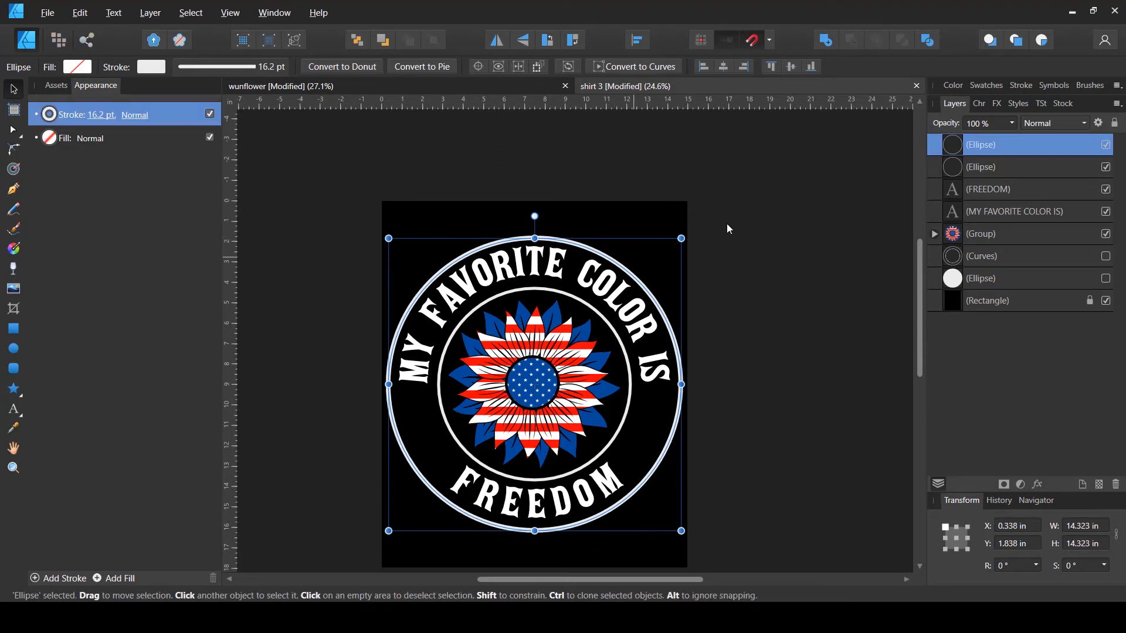
# - Select both circles and combine them into one curve with Subtract
pyautogui.click(954, 165)
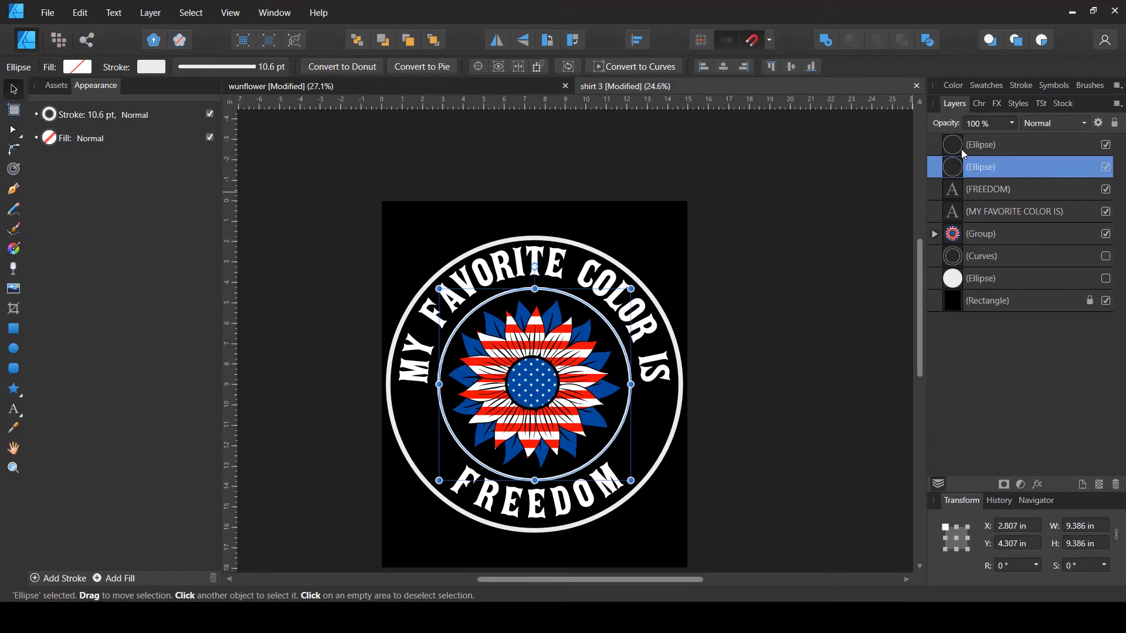
pyautogui.moveTo(968, 164); pyautogui.dragTo(957, 141)
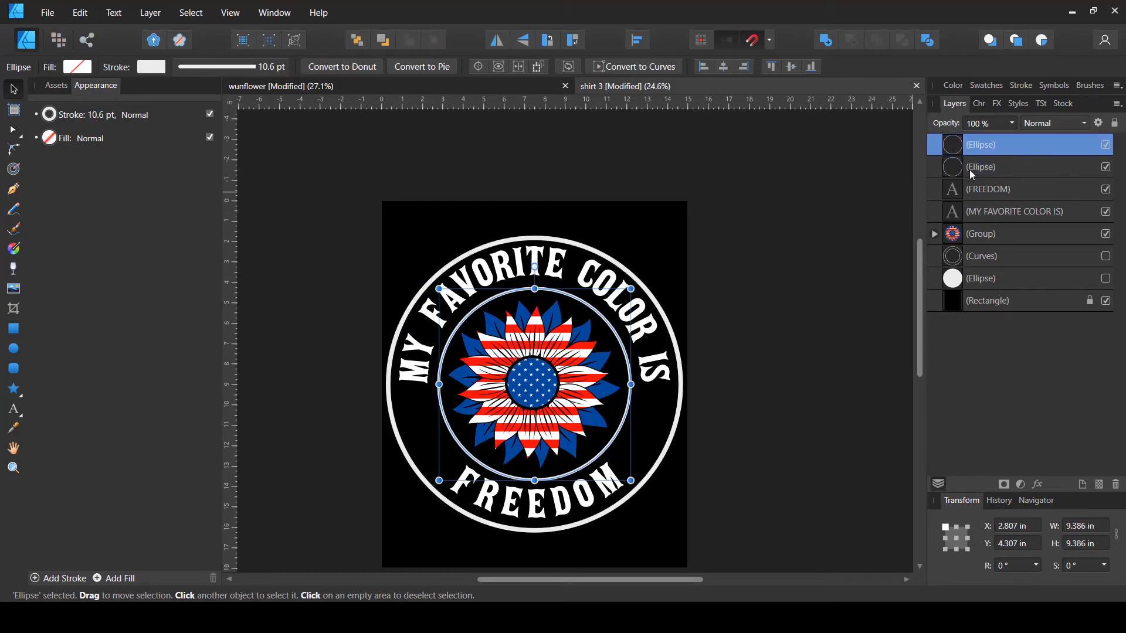
pyautogui.keyDown('shift'); pyautogui.click(987, 167); pyautogui.keyUp('shift')
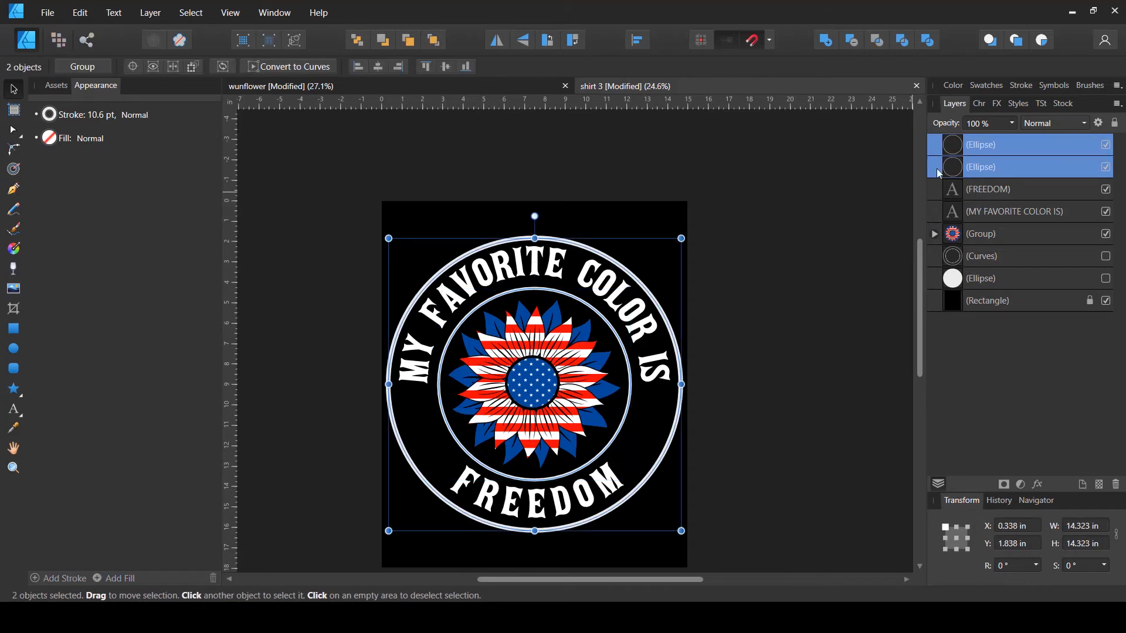
pyautogui.click(849, 39)
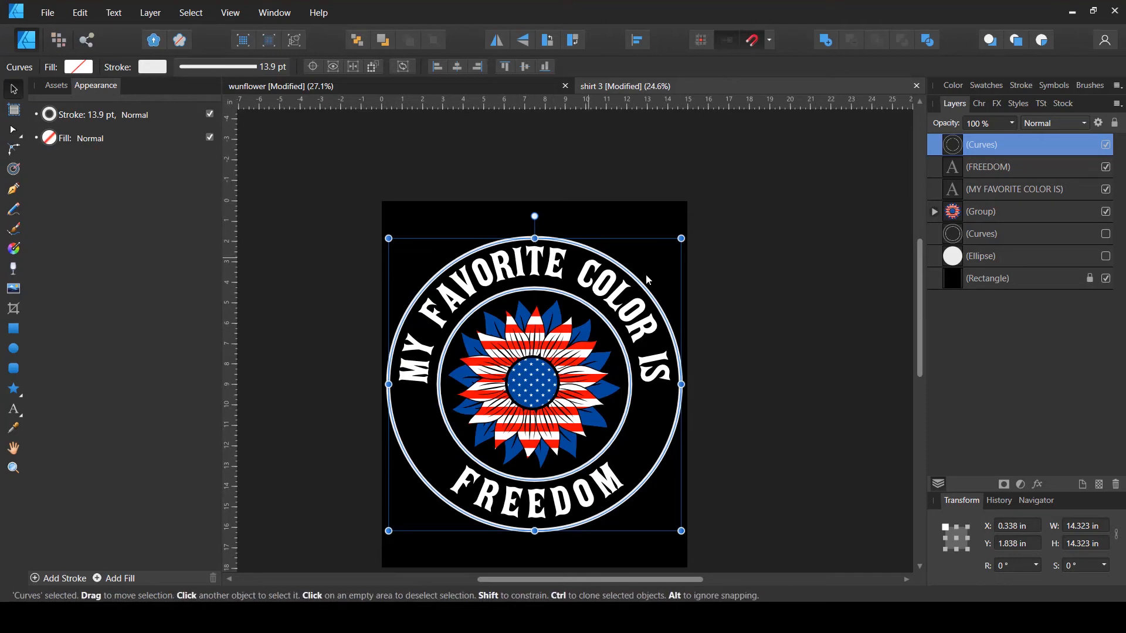
# - Set the ring curve's stroke width to 9.1 pt
pyautogui.click(786, 322)
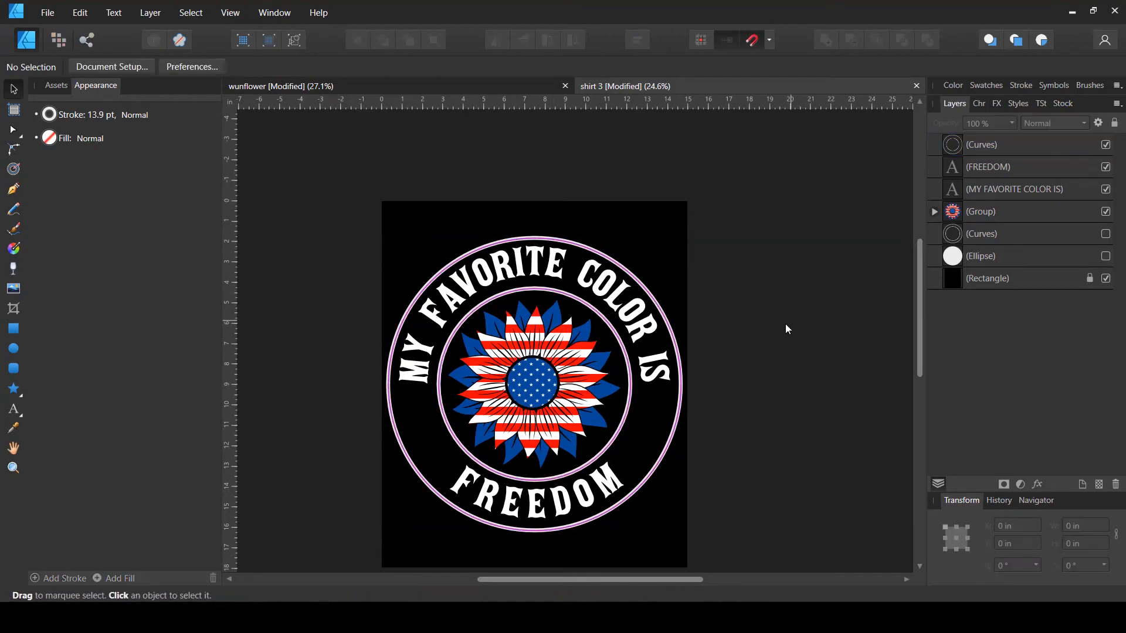
pyautogui.click(633, 398)
pyautogui.click(153, 67)
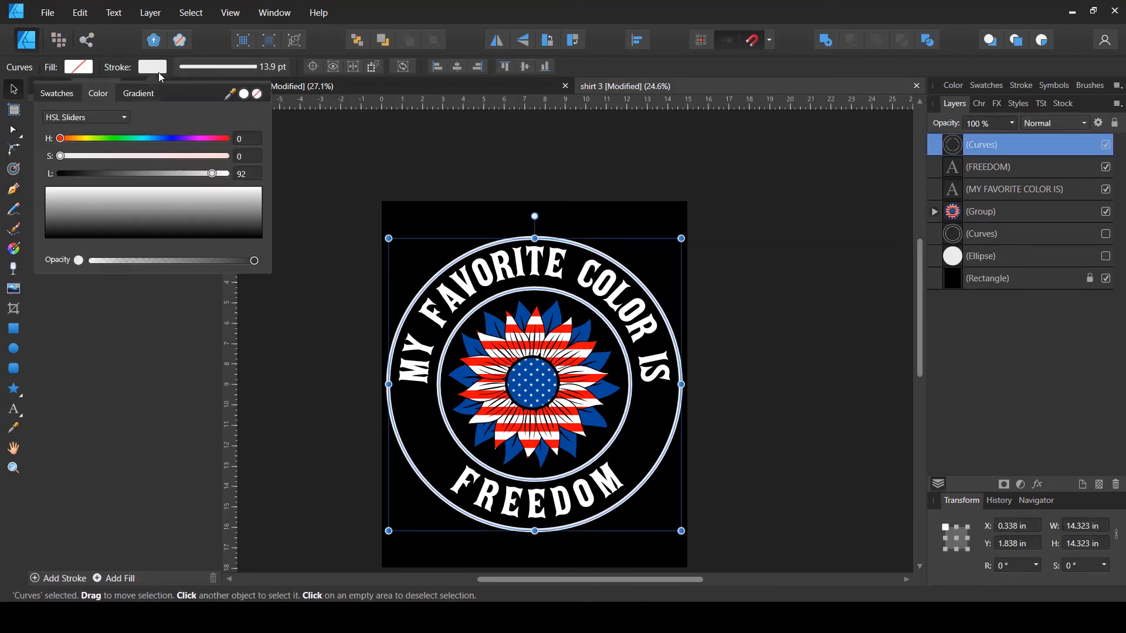
pyautogui.click(229, 70)
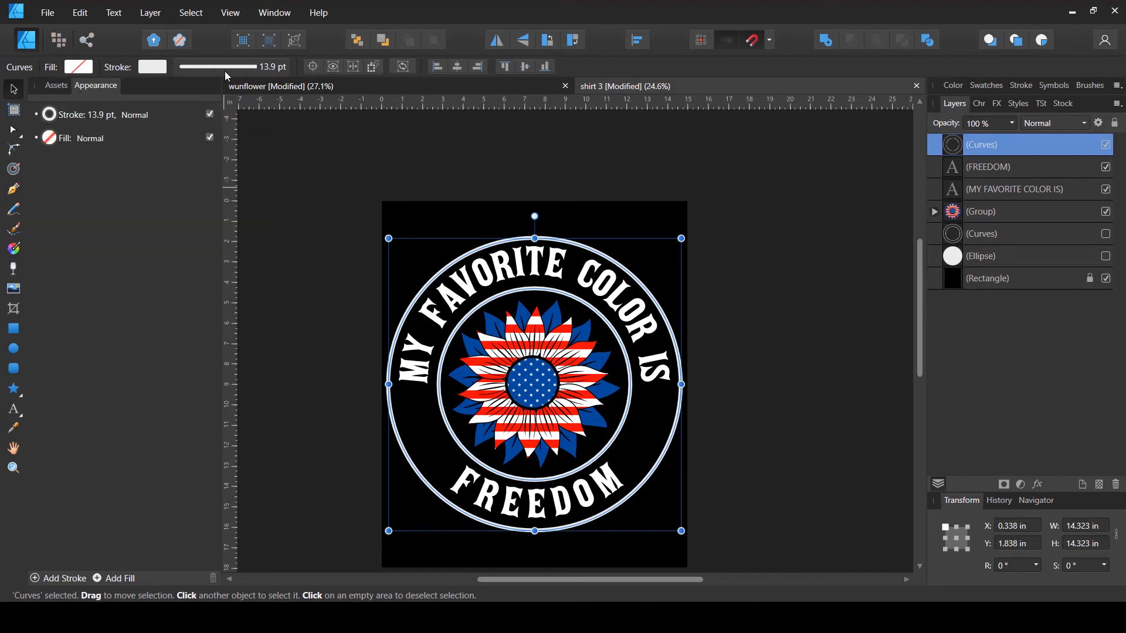
pyautogui.click(224, 72)
pyautogui.moveTo(216, 115)
pyautogui.mouseDown()
pyautogui.moveTo(206, 115)
pyautogui.moveTo(215, 115)
pyautogui.mouseUp()
# - Set the ring's stroke colour lightness to 100 for pure white
pyautogui.click(155, 68)
pyautogui.click(157, 71)
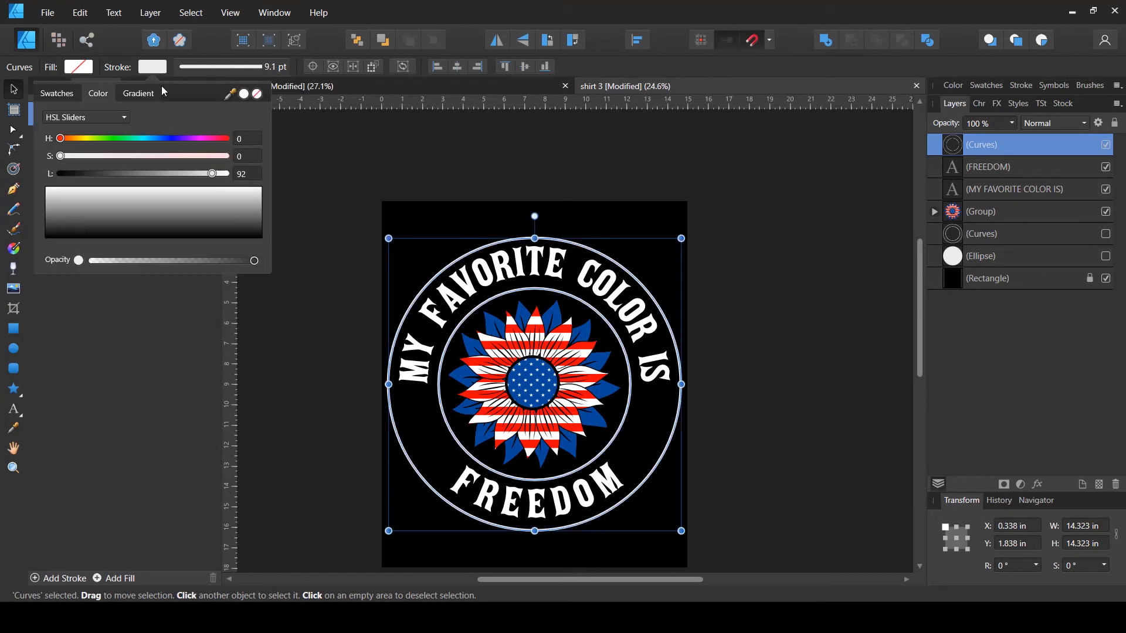
pyautogui.moveTo(208, 169); pyautogui.dragTo(248, 173)
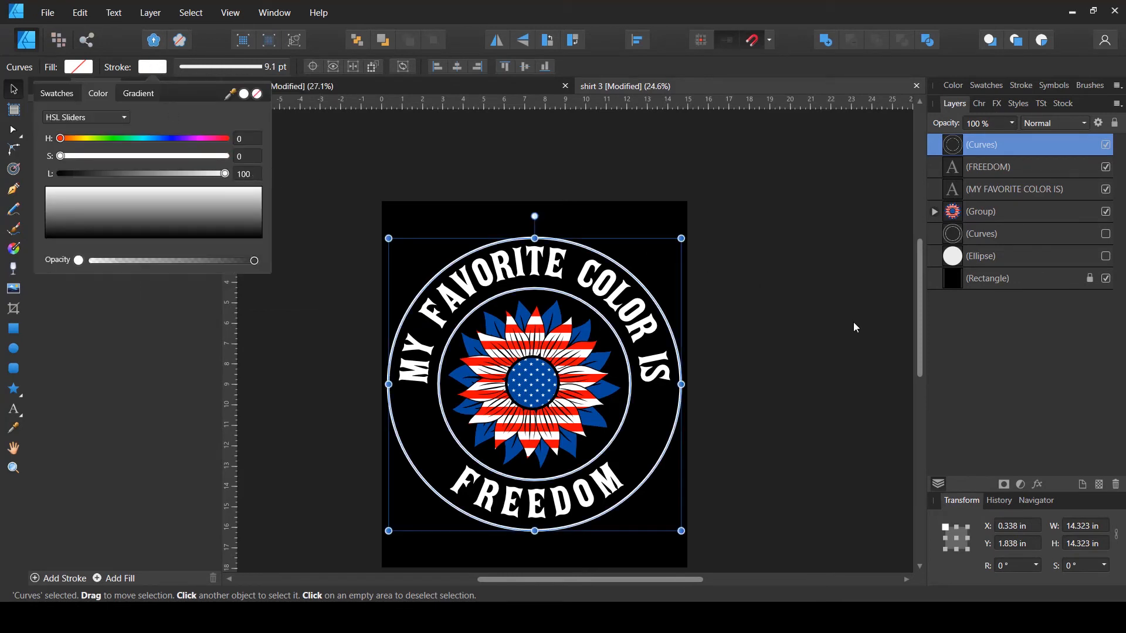
pyautogui.click(853, 322)
pyautogui.click(632, 314)
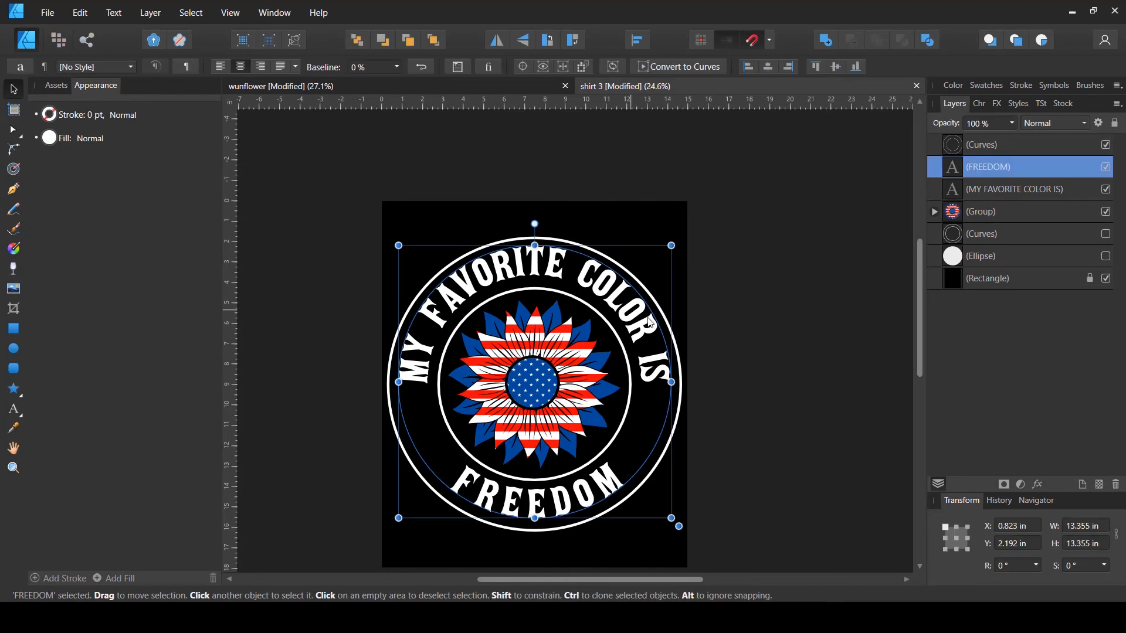
pyautogui.click(793, 326)
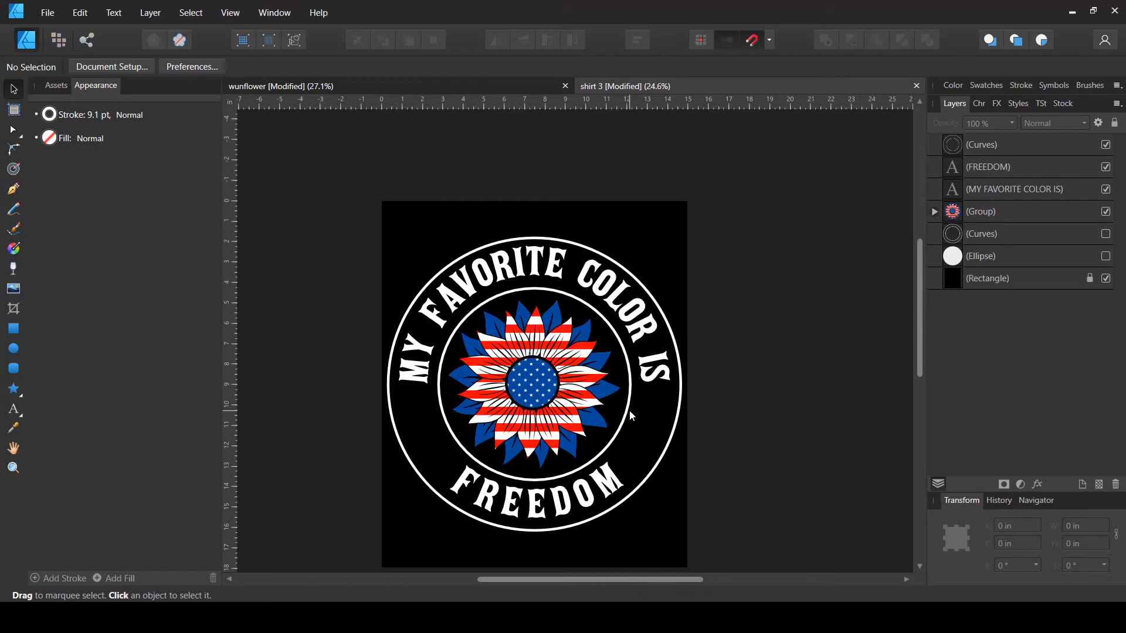
# - Draw a white five-point star about 1.55 in wide and duplicate it along the ring's right side
pyautogui.click(19, 394)
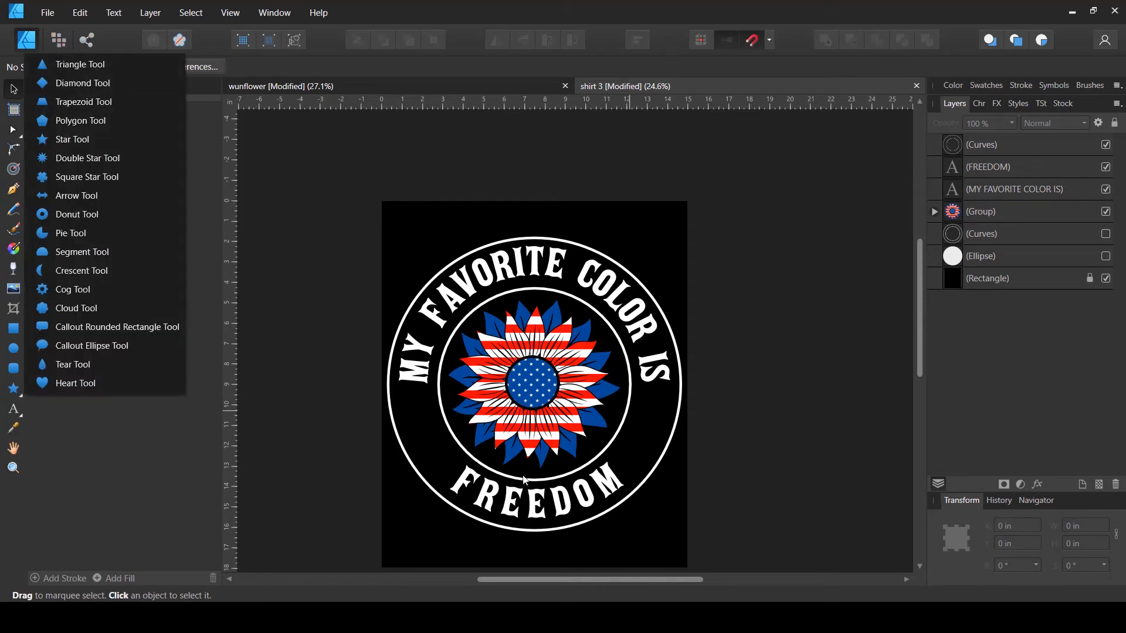
pyautogui.click(79, 144)
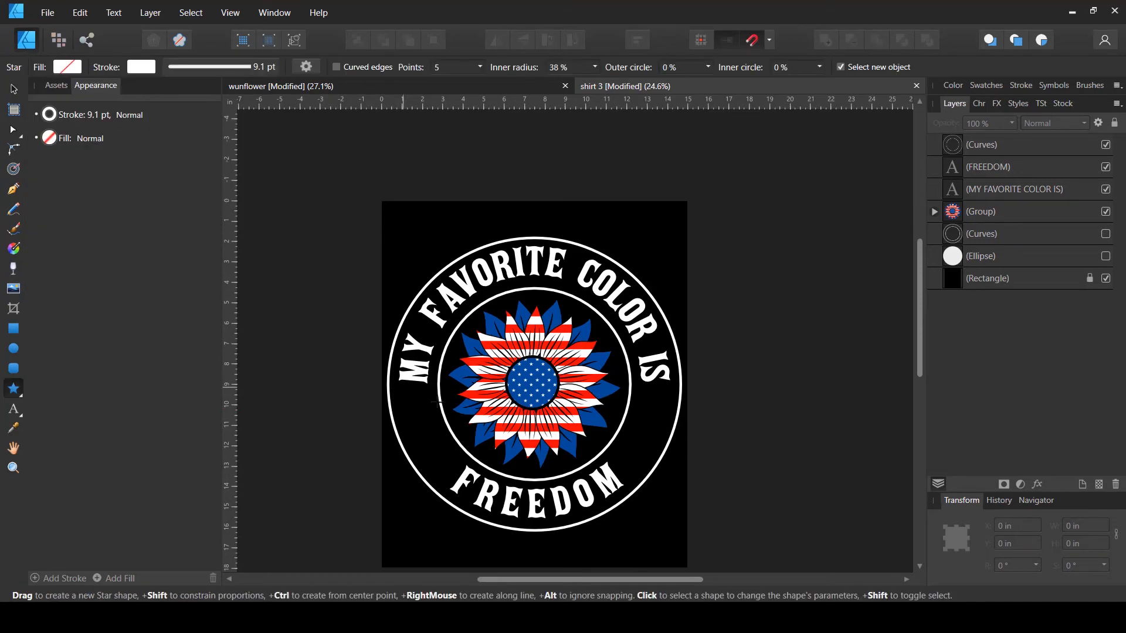
pyautogui.moveTo(644, 424)
pyautogui.mouseDown()
pyautogui.moveTo(667, 448)
pyautogui.moveTo(655, 436)
pyautogui.moveTo(662, 449)
pyautogui.moveTo(650, 437)
pyautogui.moveTo(641, 446)
pyautogui.moveTo(658, 470)
pyautogui.moveTo(645, 477)
pyautogui.moveTo(655, 420)
pyautogui.mouseUp()
pyautogui.press('v')
pyautogui.hotkey('shift', 'x')
pyautogui.click(720, 453)
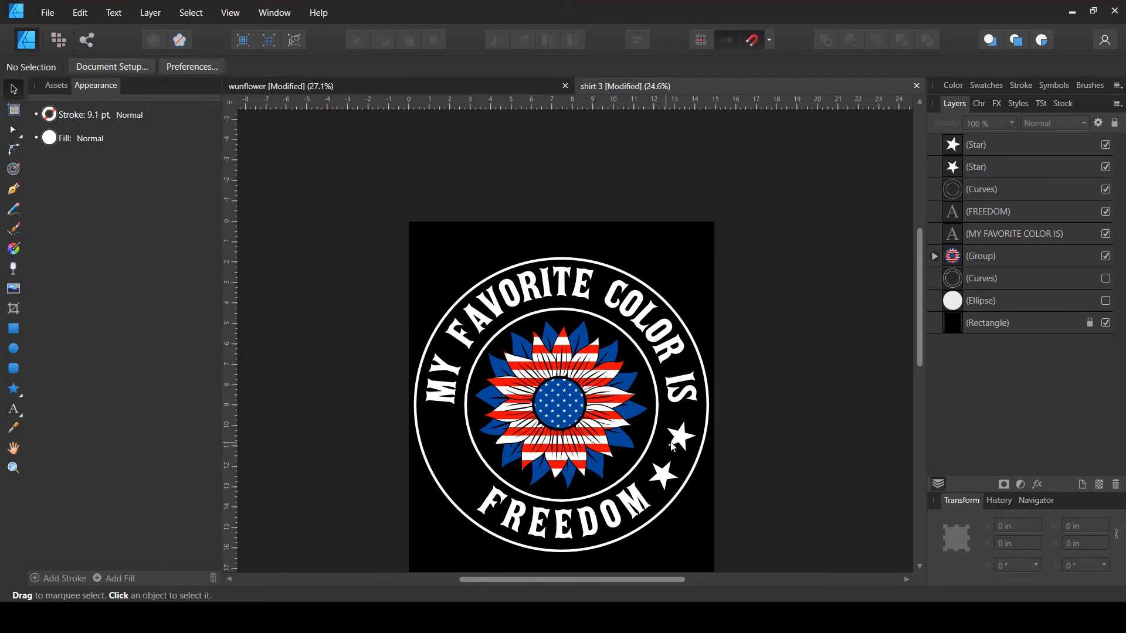
# - Adjust the second star's placement, then duplicate both stars and move the copies to the ring's left side
pyautogui.click(679, 438)
pyautogui.press('alt')
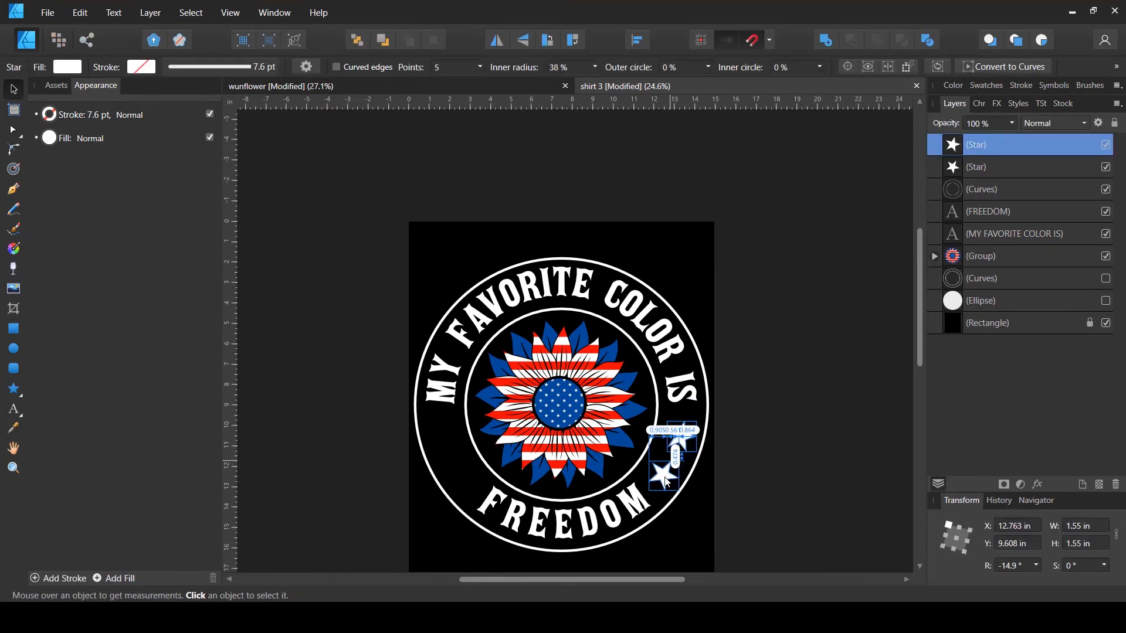
pyautogui.keyDown('shift'); pyautogui.click(666, 482); pyautogui.keyUp('shift')
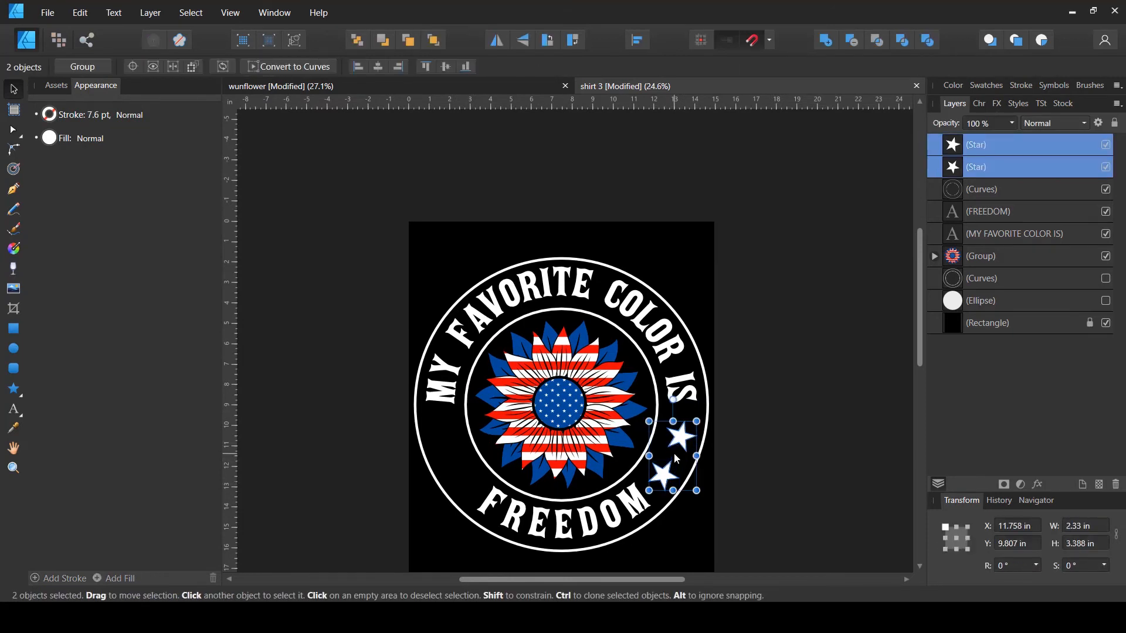
pyautogui.hotkey('ctrl', 'j')
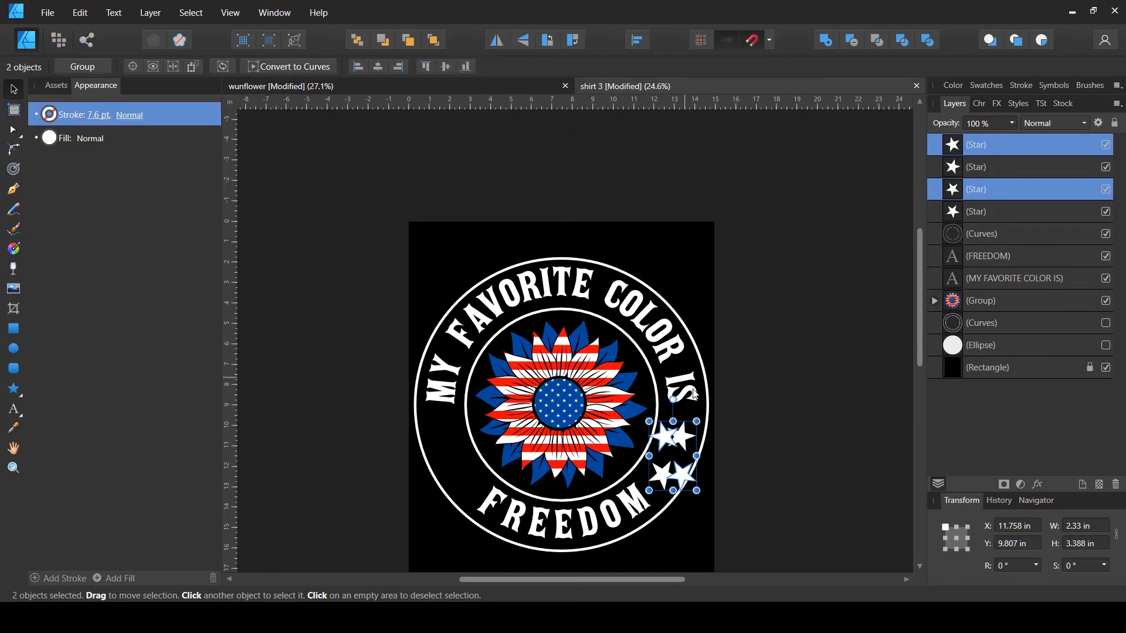
pyautogui.moveTo(673, 439); pyautogui.dragTo(453, 475)
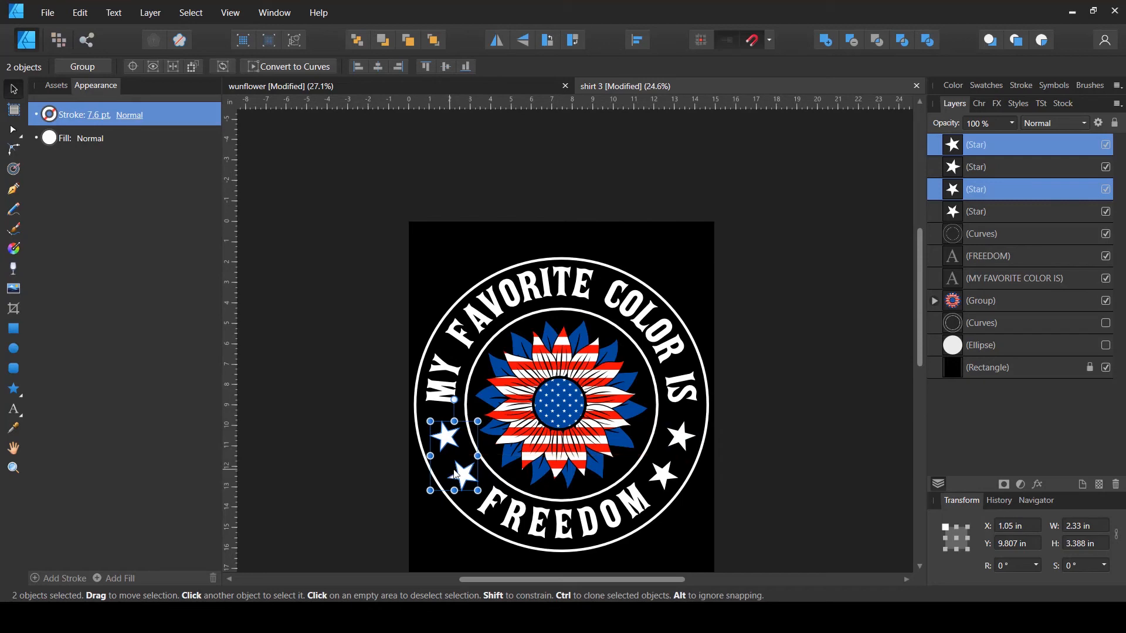
# - Deselect everything and save the shirt document
pyautogui.click(872, 372)
pyautogui.scroll(-1, 873, 372)
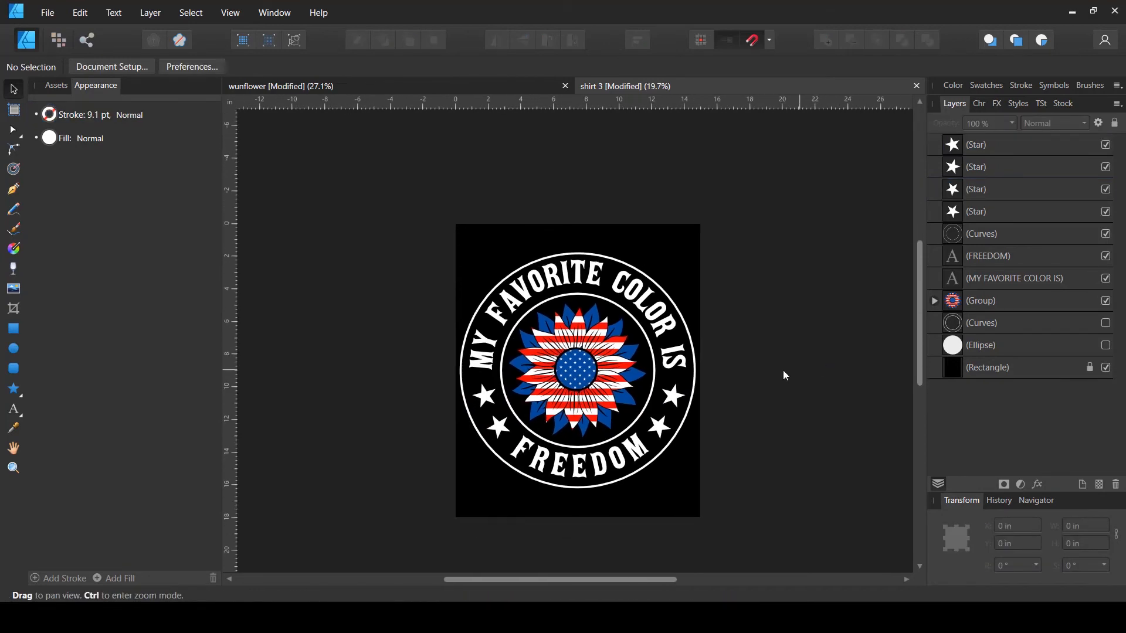
pyautogui.scroll(1, 729, 387)
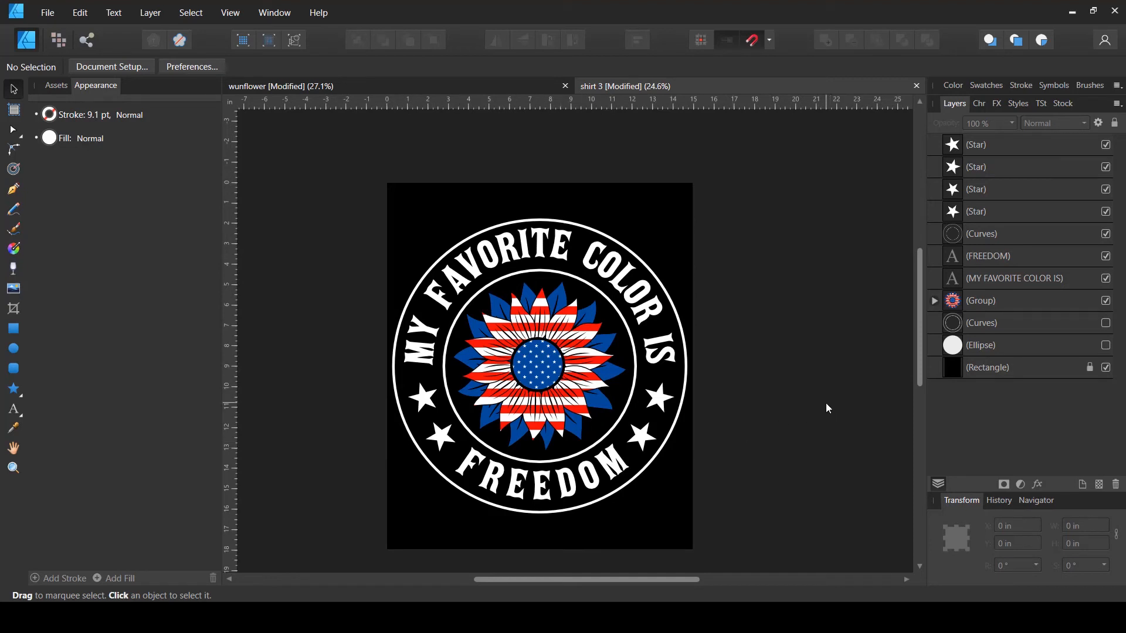
pyautogui.hotkey('ctrl', 's')
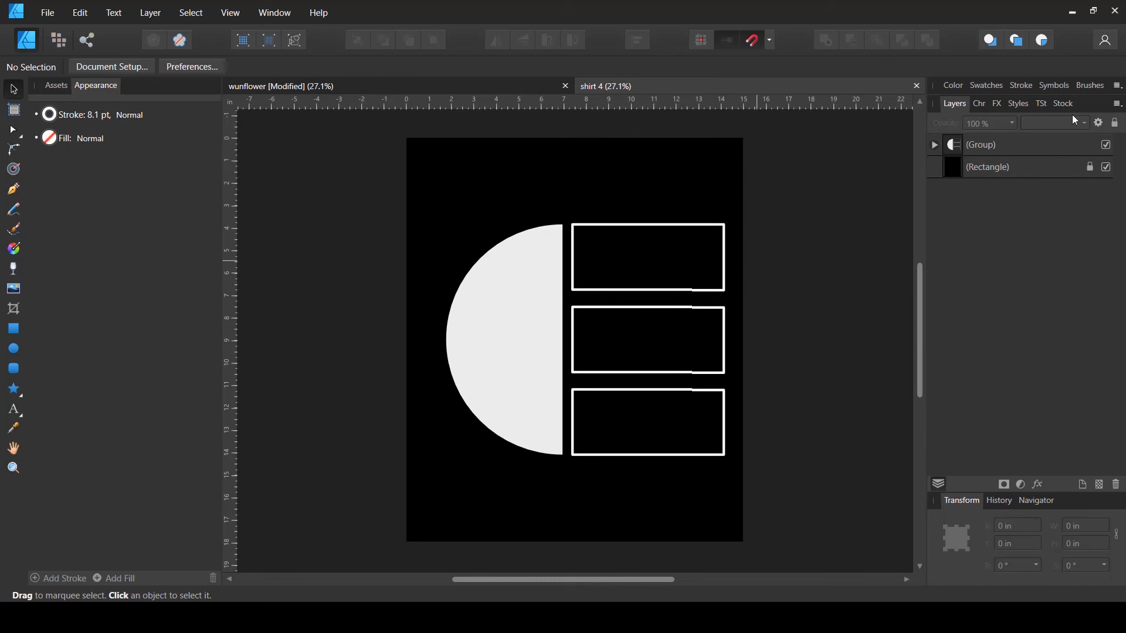
# - Hide the ring design, paste the stars-and-stripes sunflower from the wunflower document into shirt 4, and scale it down
pyautogui.click(1106, 144)
pyautogui.click(415, 87)
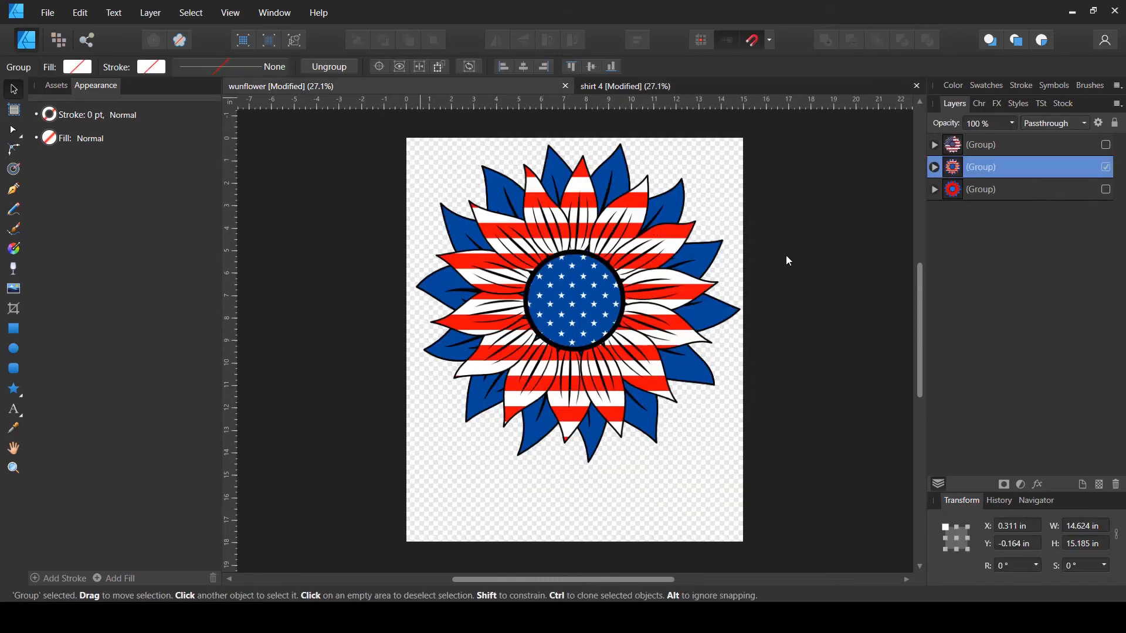
pyautogui.click(1106, 167)
pyautogui.click(1106, 145)
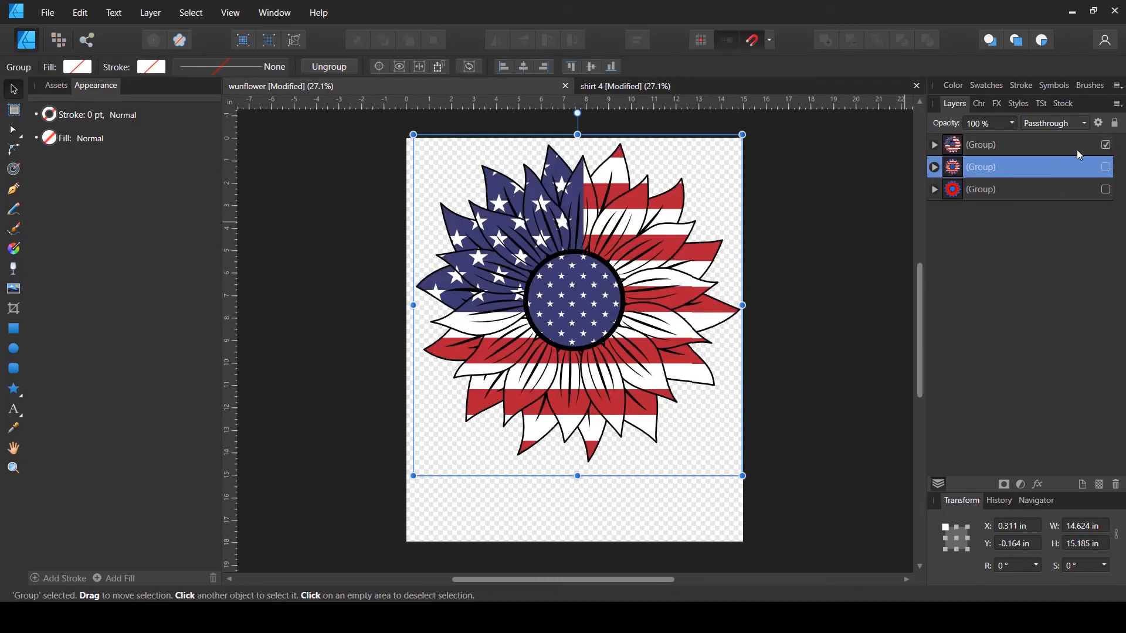
pyautogui.click(622, 267)
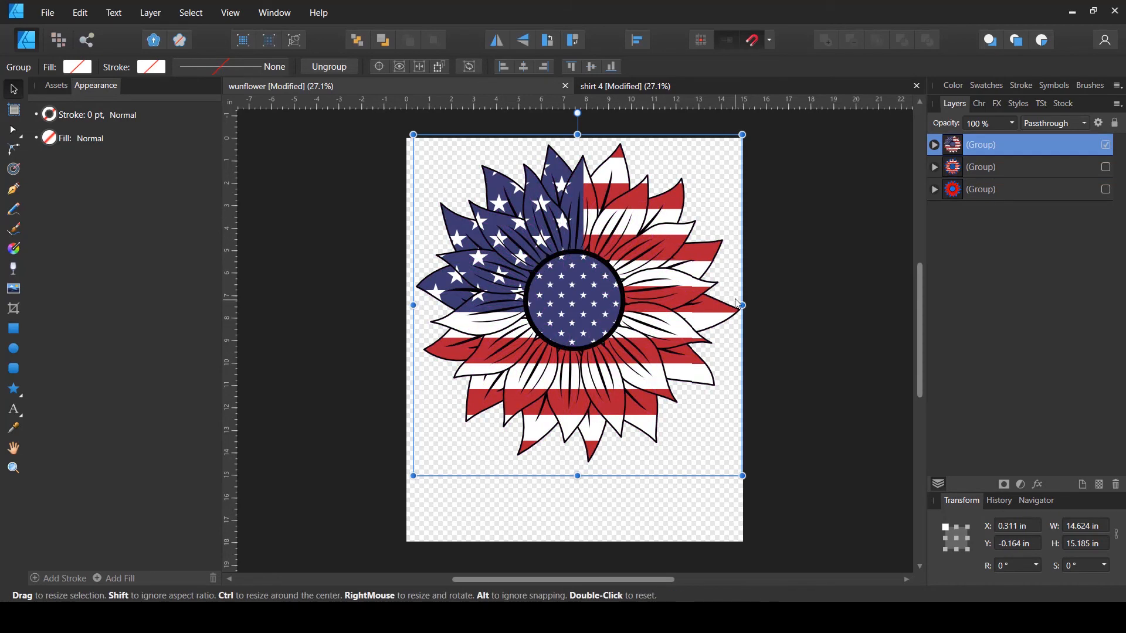
pyautogui.click(667, 86)
pyautogui.hotkey('ctrl', 'v')
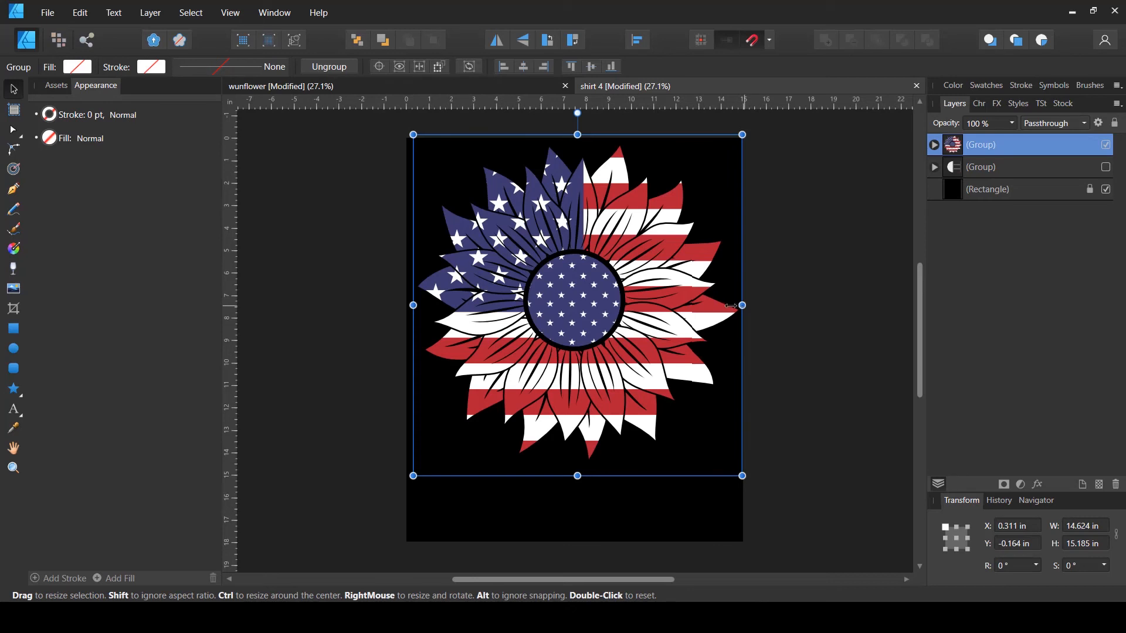
pyautogui.moveTo(742, 305); pyautogui.dragTo(706, 279)
pyautogui.moveTo(588, 335); pyautogui.dragTo(598, 364)
# - Center the sunflower on the page both horizontally and vertically
pyautogui.click(637, 40)
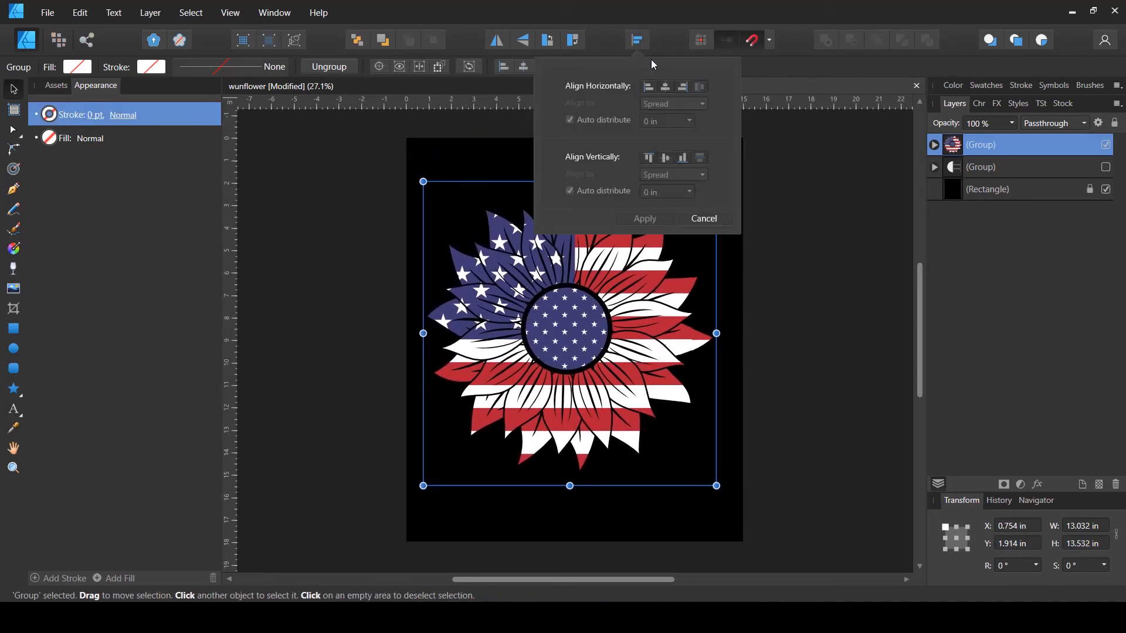
pyautogui.click(666, 87)
pyautogui.click(665, 158)
pyautogui.click(826, 282)
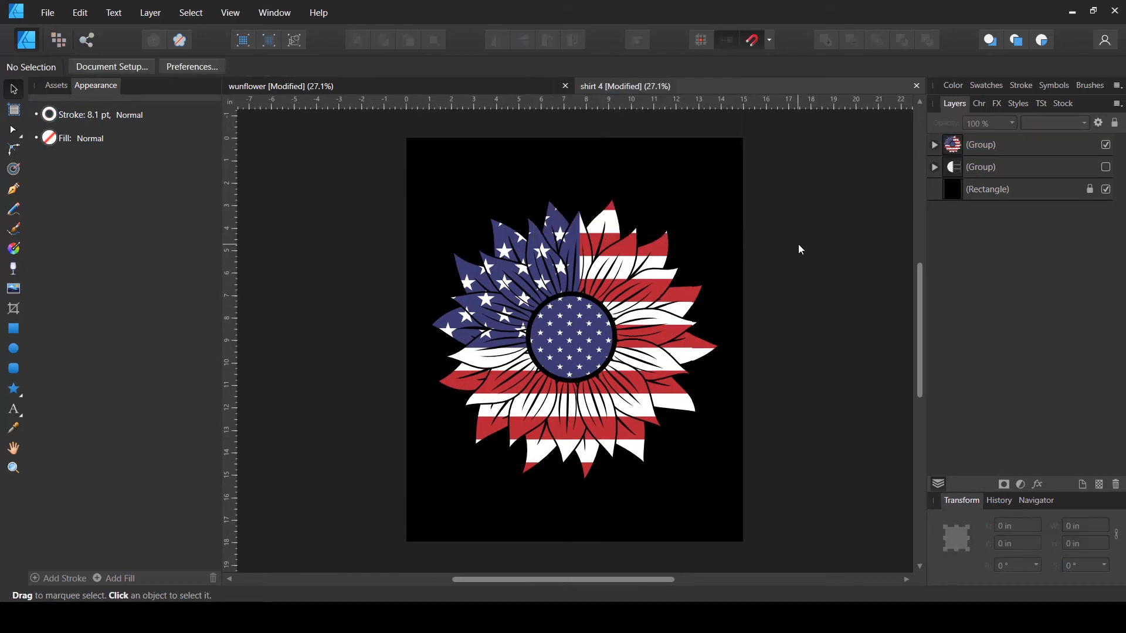
# - Draw a rectangle 7.5 in wide covering the page's left half and remove its stroke
pyautogui.click(14, 329)
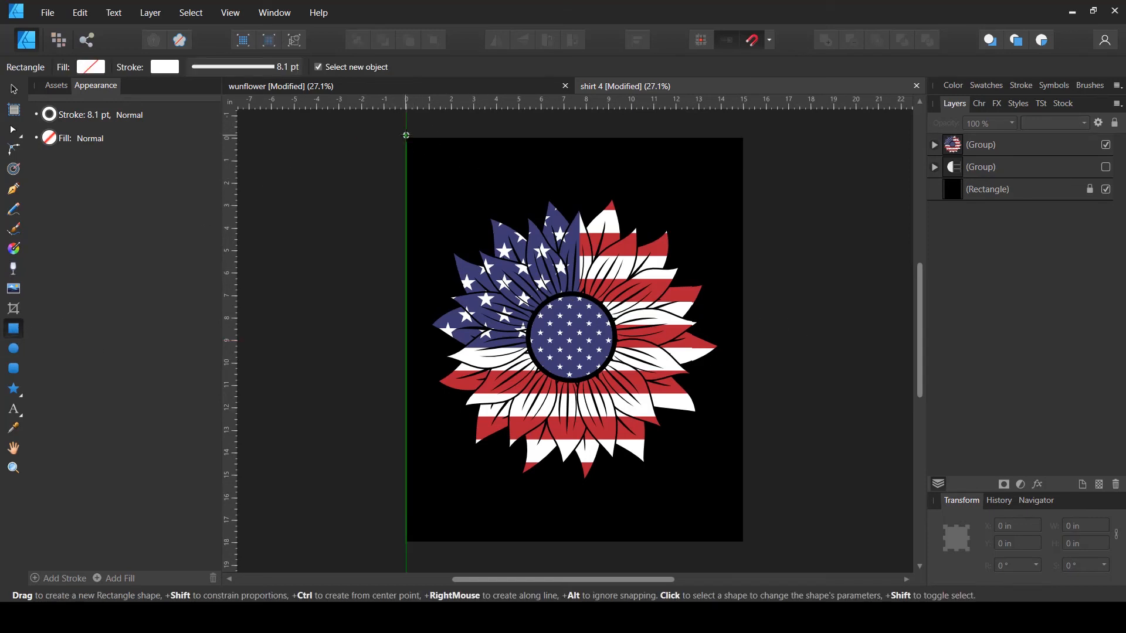
pyautogui.moveTo(406, 136); pyautogui.dragTo(574, 535)
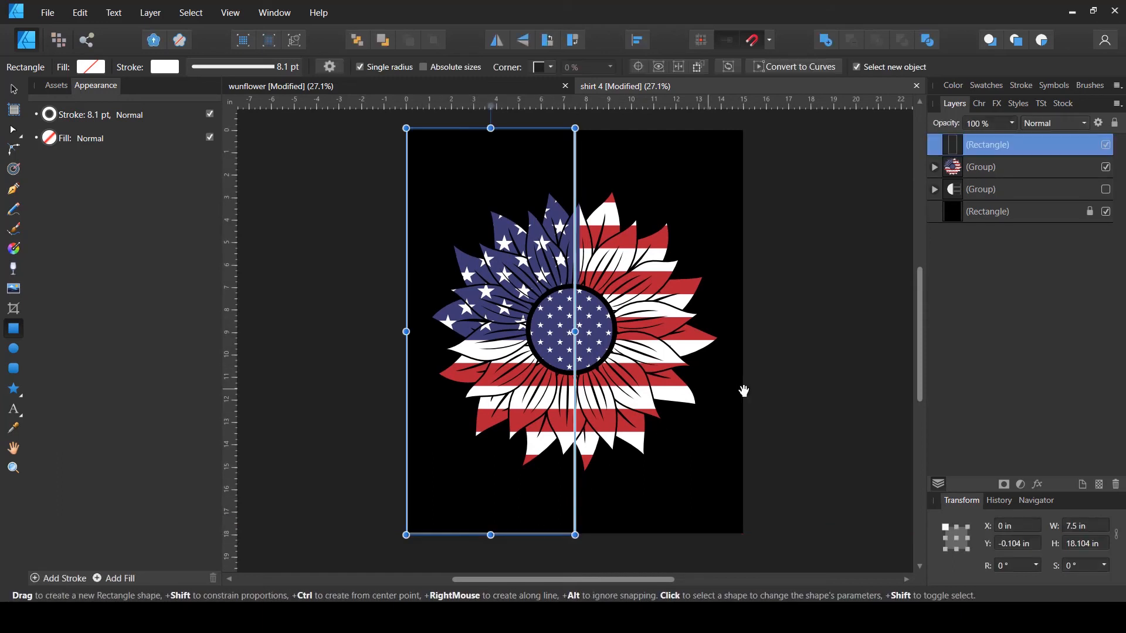
pyautogui.moveTo(742, 392); pyautogui.dragTo(720, 424)
pyautogui.press('v')
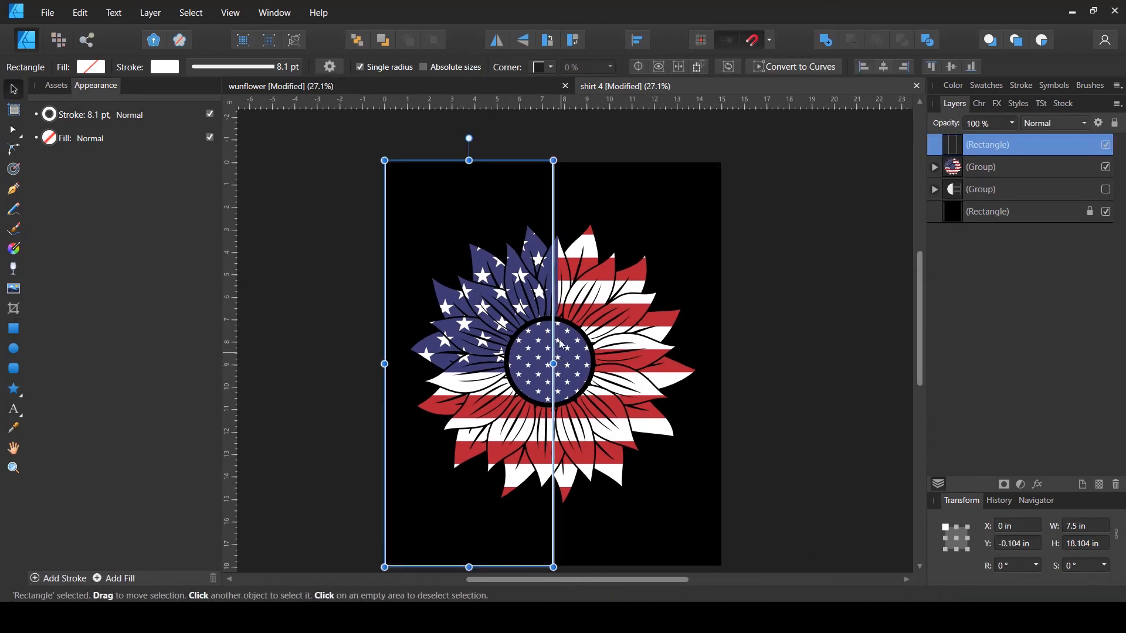
pyautogui.click(190, 69)
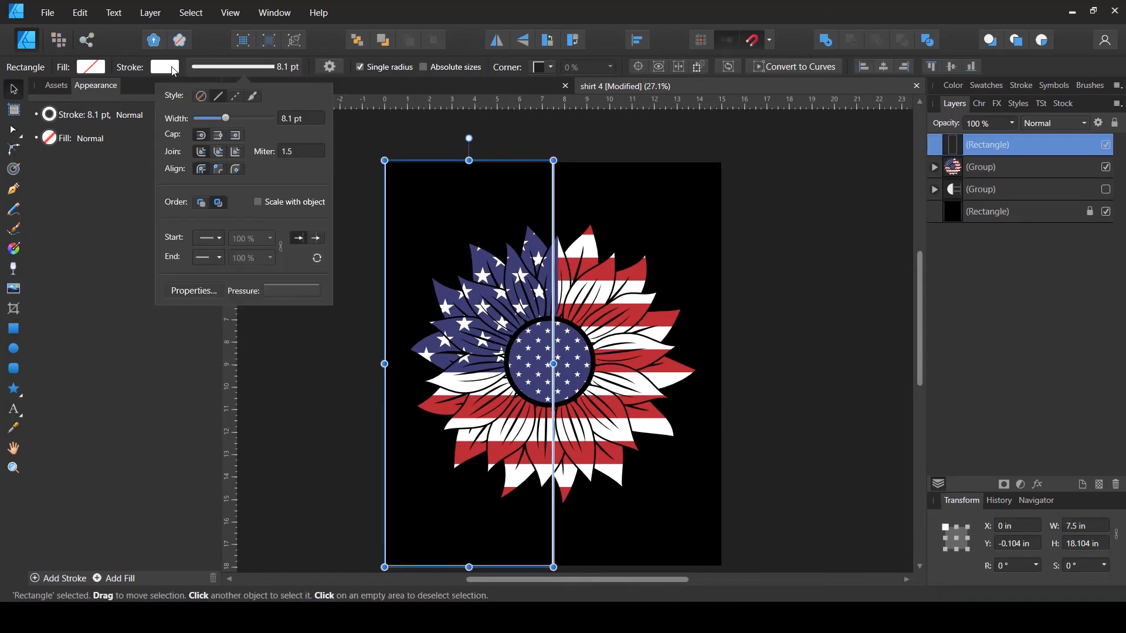
pyautogui.click(174, 69)
pyautogui.click(174, 69)
pyautogui.click(270, 95)
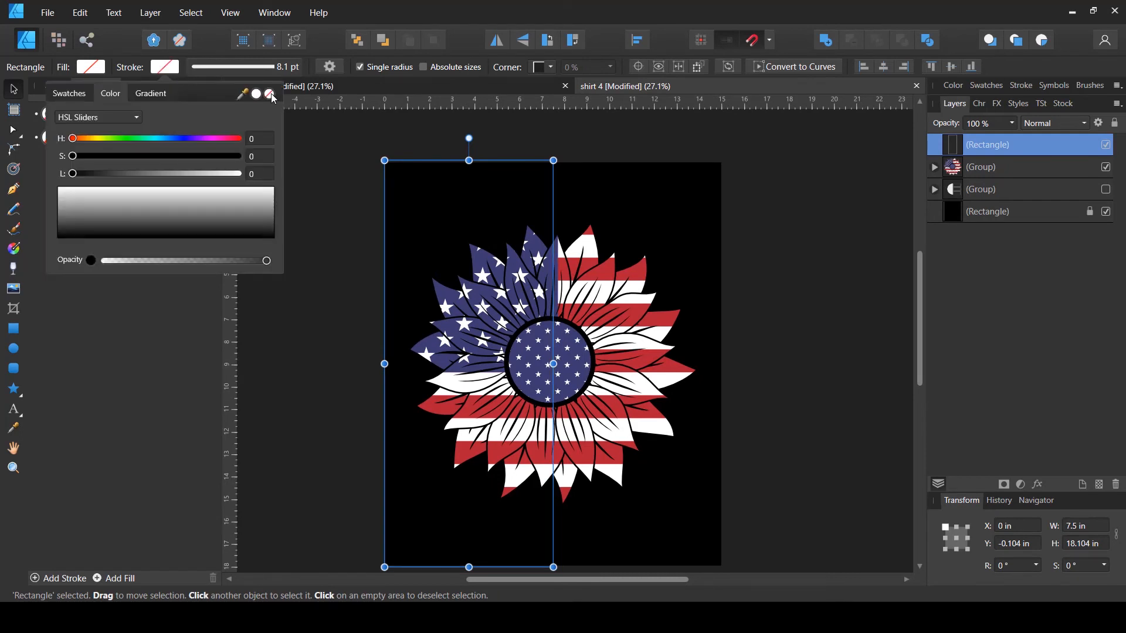
# - Clip the sunflower inside the rectangle so only its left half shows
pyautogui.click(870, 234)
pyautogui.click(941, 174)
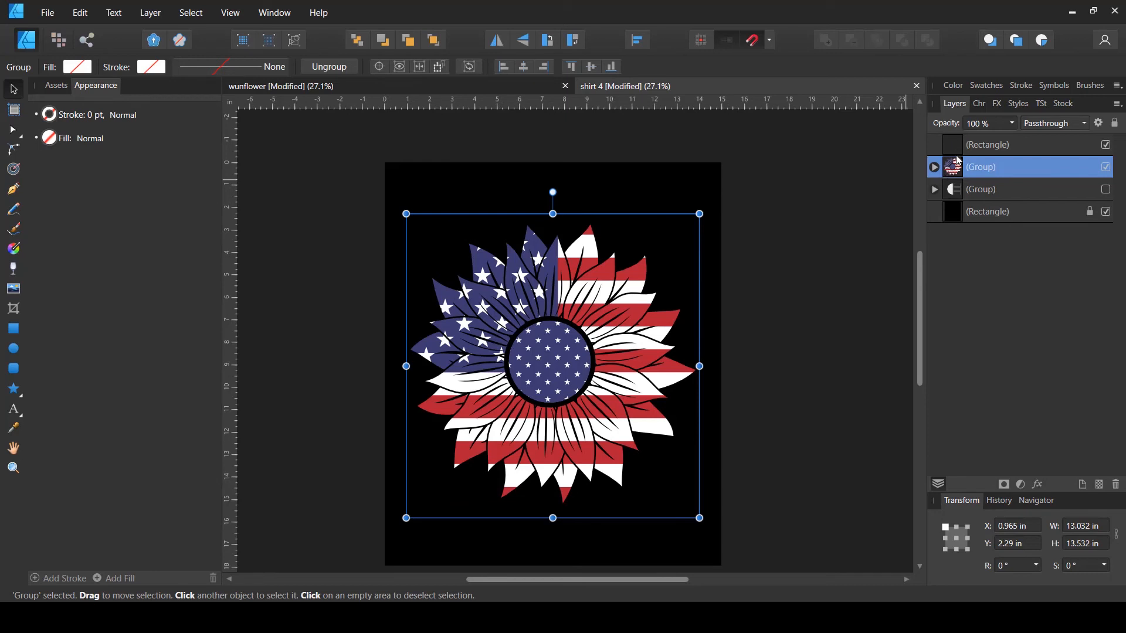
pyautogui.moveTo(958, 160); pyautogui.dragTo(966, 153)
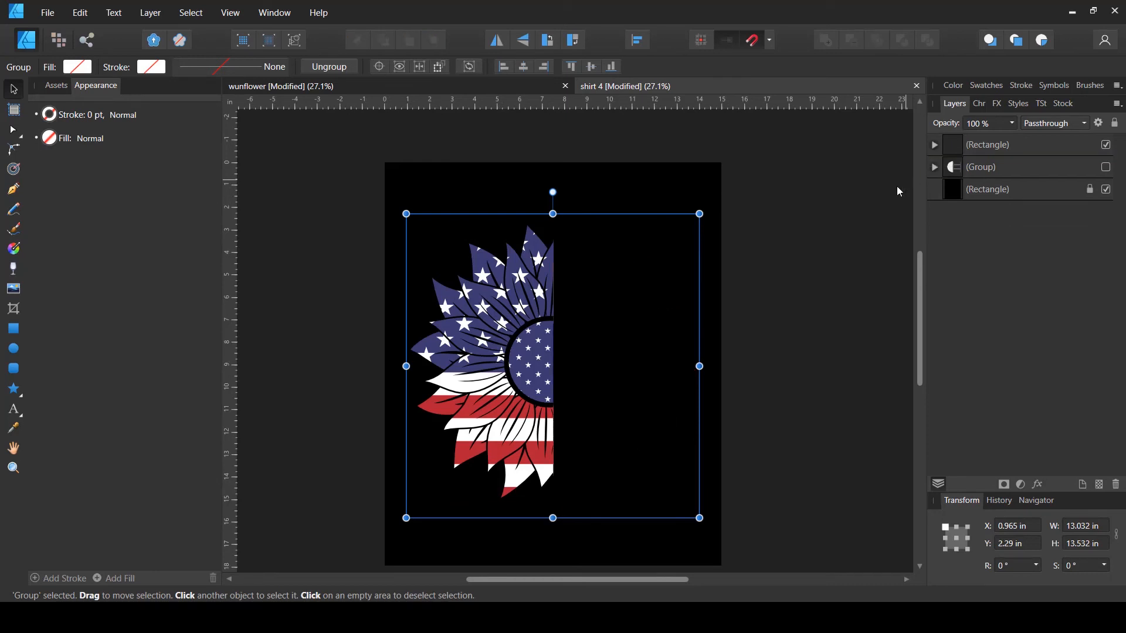
pyautogui.click(843, 232)
# - Reposition and enlarge the sunflower within its clipping rectangle
pyautogui.click(934, 144)
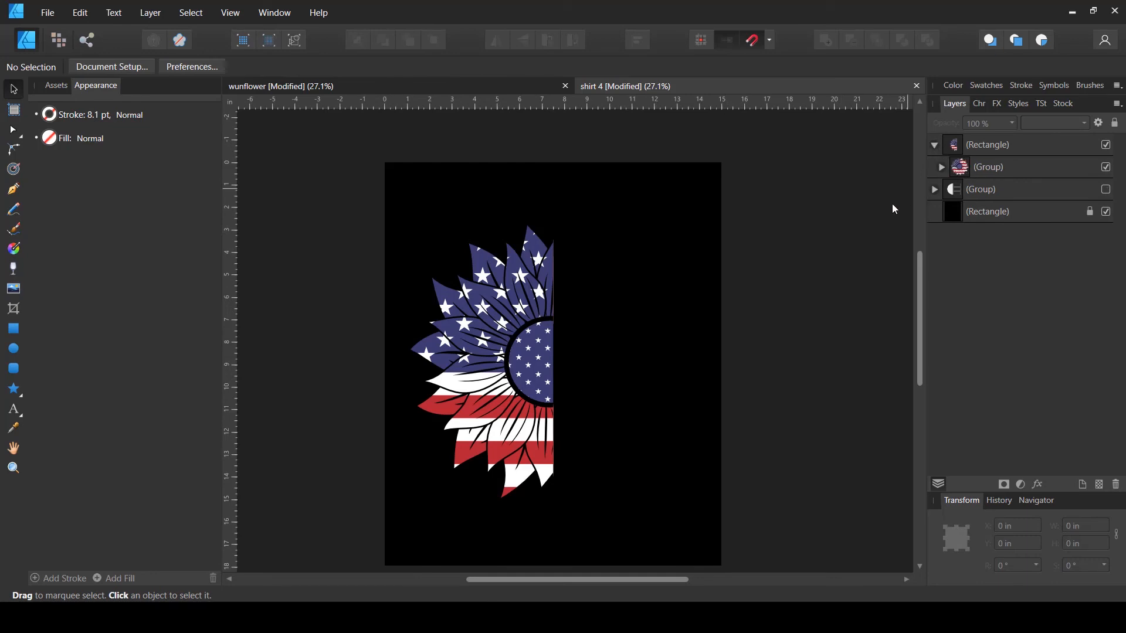
pyautogui.click(517, 390)
pyautogui.moveTo(533, 385); pyautogui.dragTo(515, 386)
pyautogui.moveTo(415, 367)
pyautogui.mouseDown()
pyautogui.moveTo(382, 378)
pyautogui.moveTo(398, 379)
pyautogui.mouseUp()
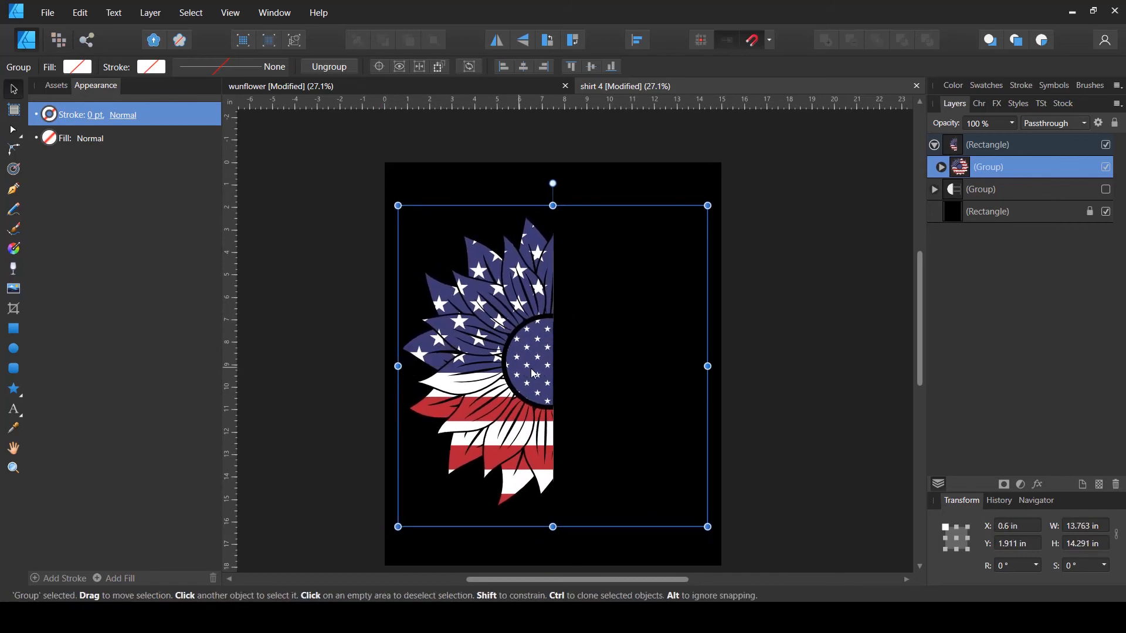
pyautogui.moveTo(534, 374)
pyautogui.mouseDown()
pyautogui.moveTo(548, 374)
pyautogui.moveTo(520, 374)
pyautogui.moveTo(530, 374)
pyautogui.mouseUp()
pyautogui.click(831, 327)
pyautogui.click(975, 147)
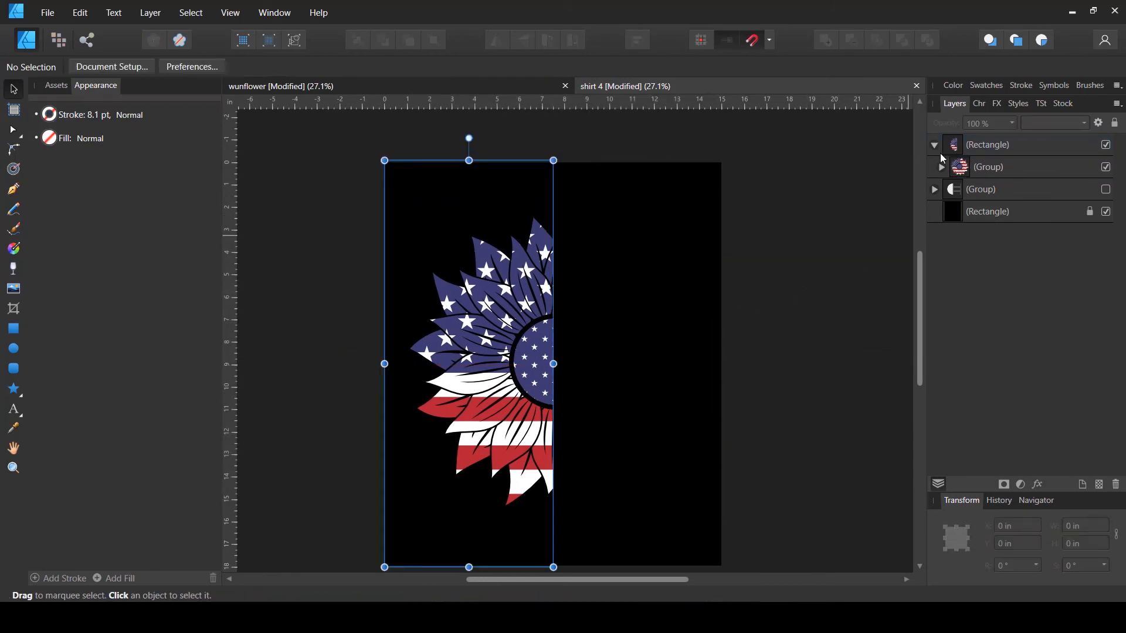
pyautogui.click(934, 146)
pyautogui.moveTo(521, 346)
pyautogui.mouseDown()
pyautogui.moveTo(505, 347)
pyautogui.moveTo(512, 353)
pyautogui.mouseUp()
pyautogui.click(694, 326)
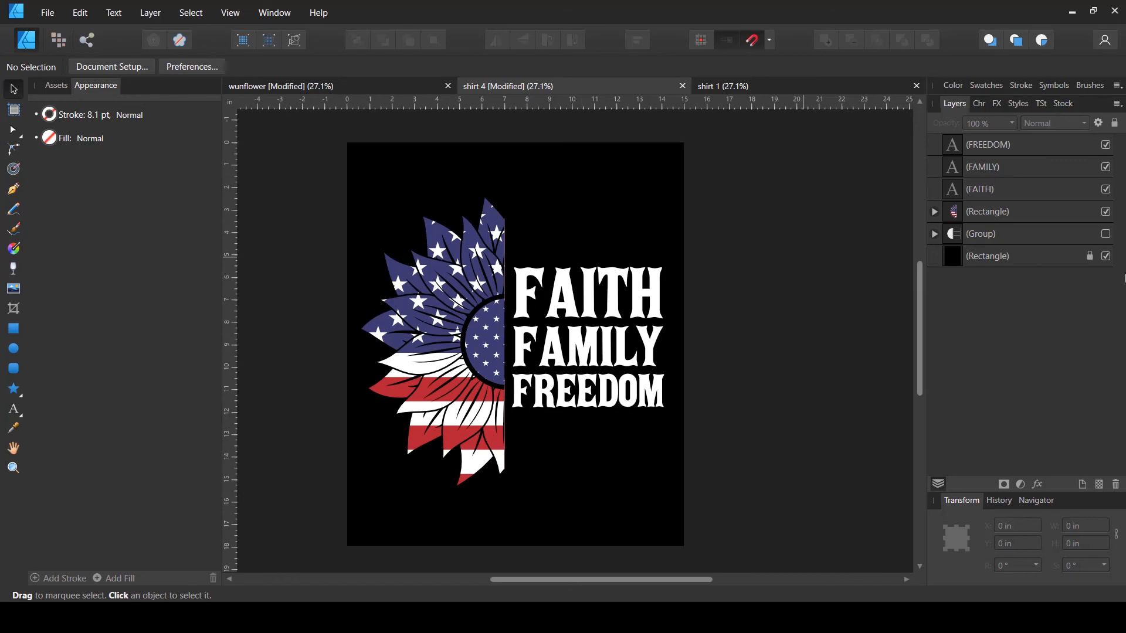
# - Hide the black background and recolour the FAITH, FAMILY, FREEDOM text black
pyautogui.click(1106, 257)
pyautogui.moveTo(737, 199); pyautogui.dragTo(563, 448)
pyautogui.click(350, 66)
pyautogui.click(333, 179)
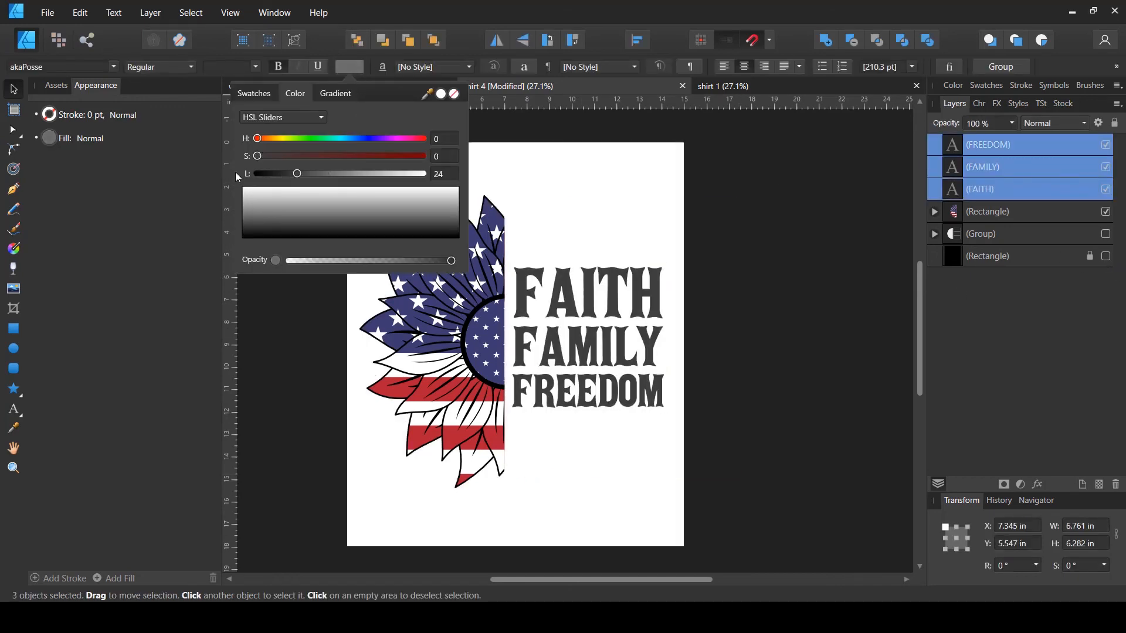
pyautogui.click(725, 339)
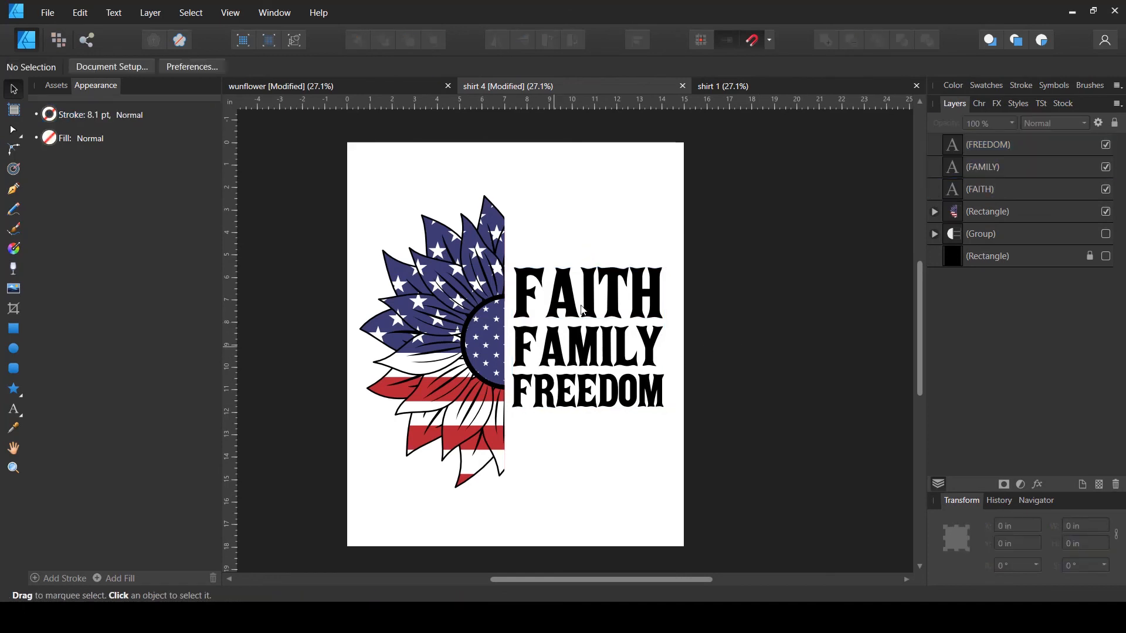
# - Widen the three-word text block to fill the space right of the sunflower
pyautogui.moveTo(663, 225); pyautogui.dragTo(510, 436)
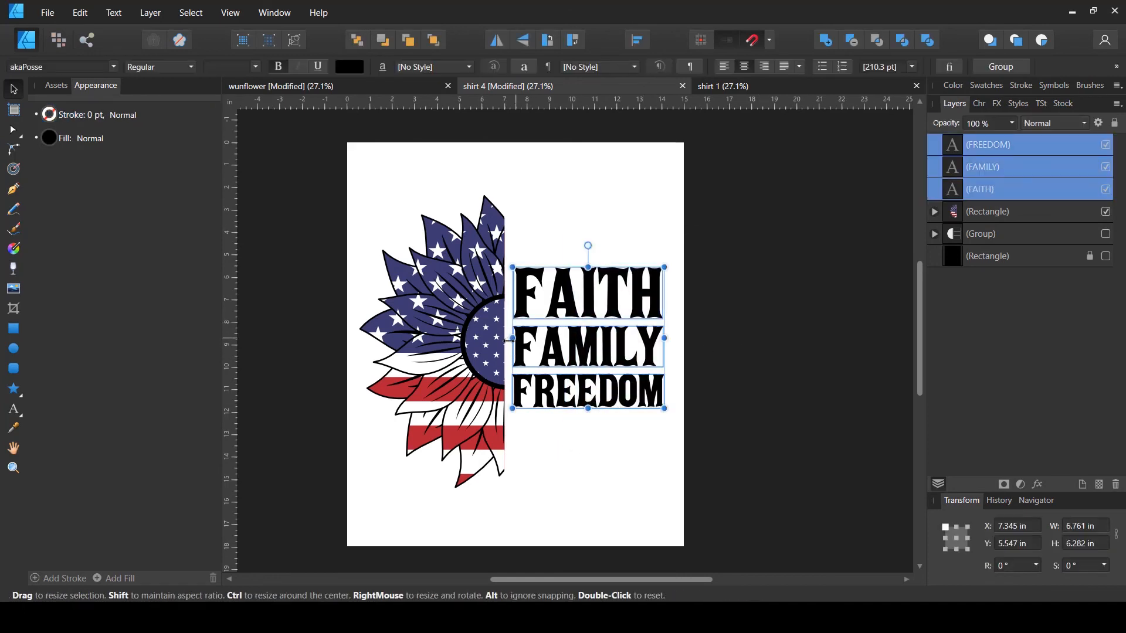
pyautogui.moveTo(508, 340); pyautogui.dragTo(505, 340)
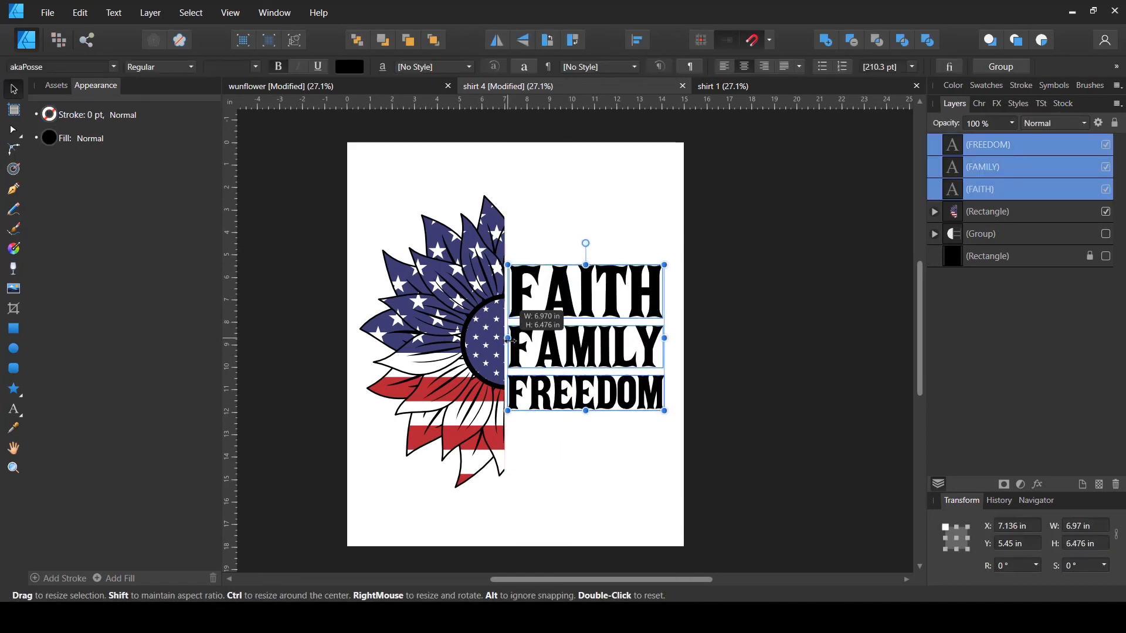
pyautogui.moveTo(664, 338); pyautogui.dragTo(677, 342)
pyautogui.click(728, 317)
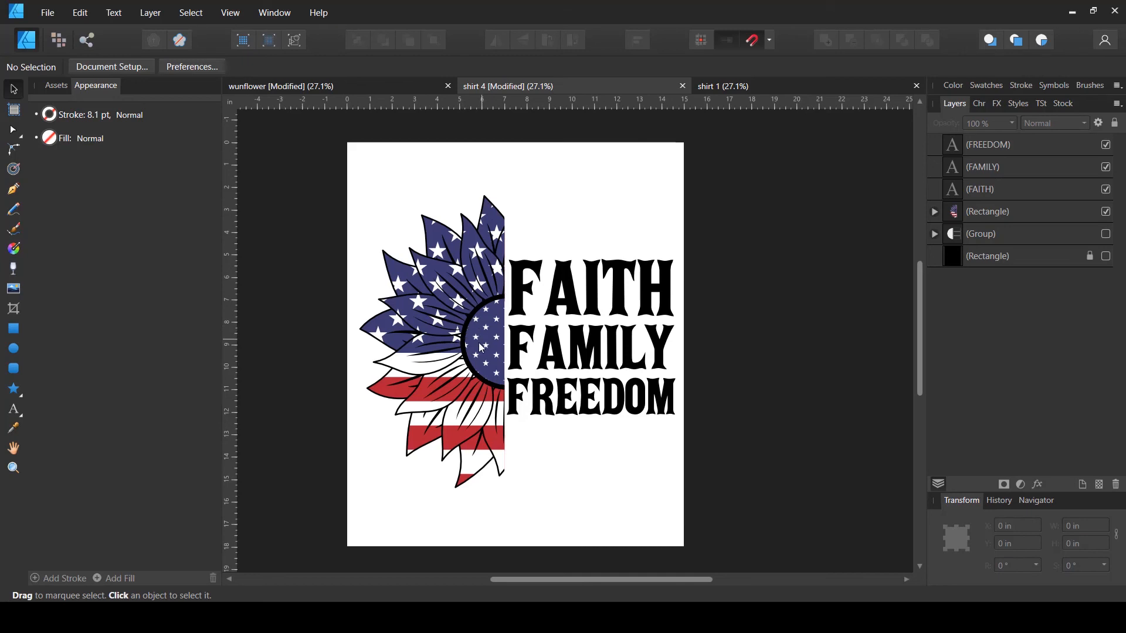
pyautogui.click(460, 350)
pyautogui.moveTo(336, 343); pyautogui.dragTo(387, 341)
pyautogui.moveTo(439, 233); pyautogui.dragTo(591, 415)
pyautogui.moveTo(510, 378); pyautogui.dragTo(460, 315)
pyautogui.moveTo(620, 288); pyautogui.dragTo(676, 297)
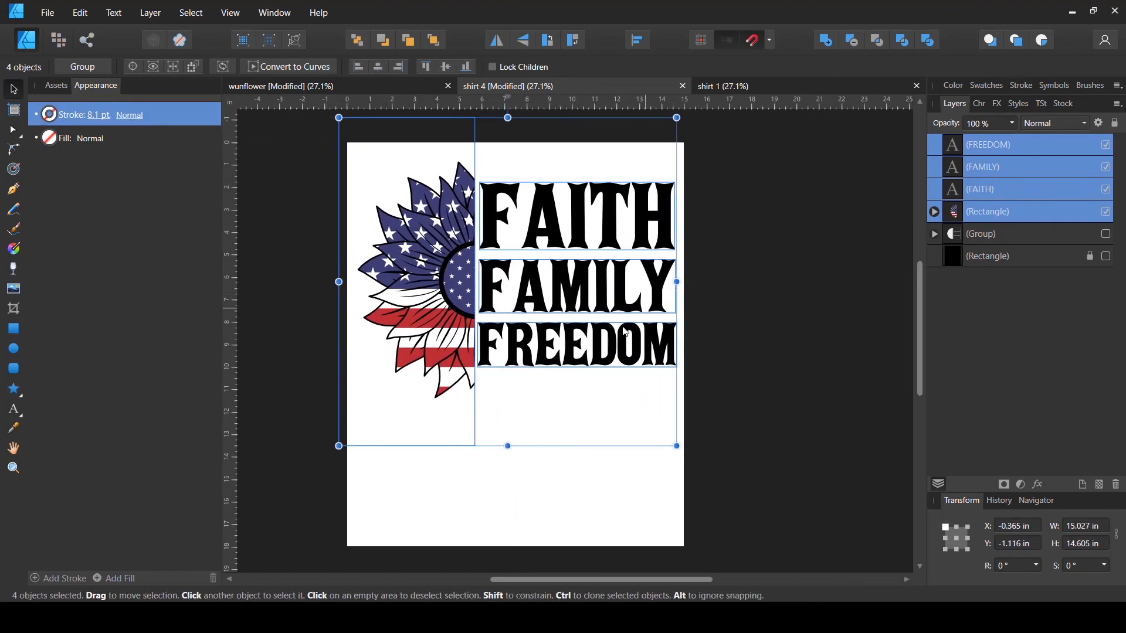
pyautogui.click(737, 299)
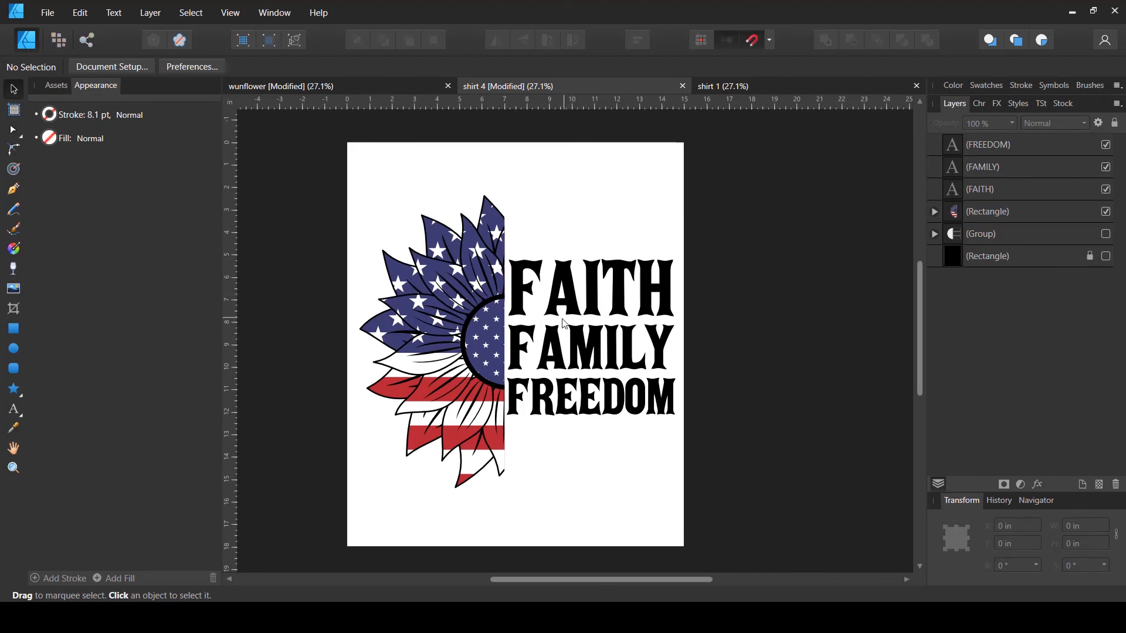
# - Spread the words apart by moving FAITH up and FREEDOM down
pyautogui.moveTo(591, 297); pyautogui.dragTo(591, 272)
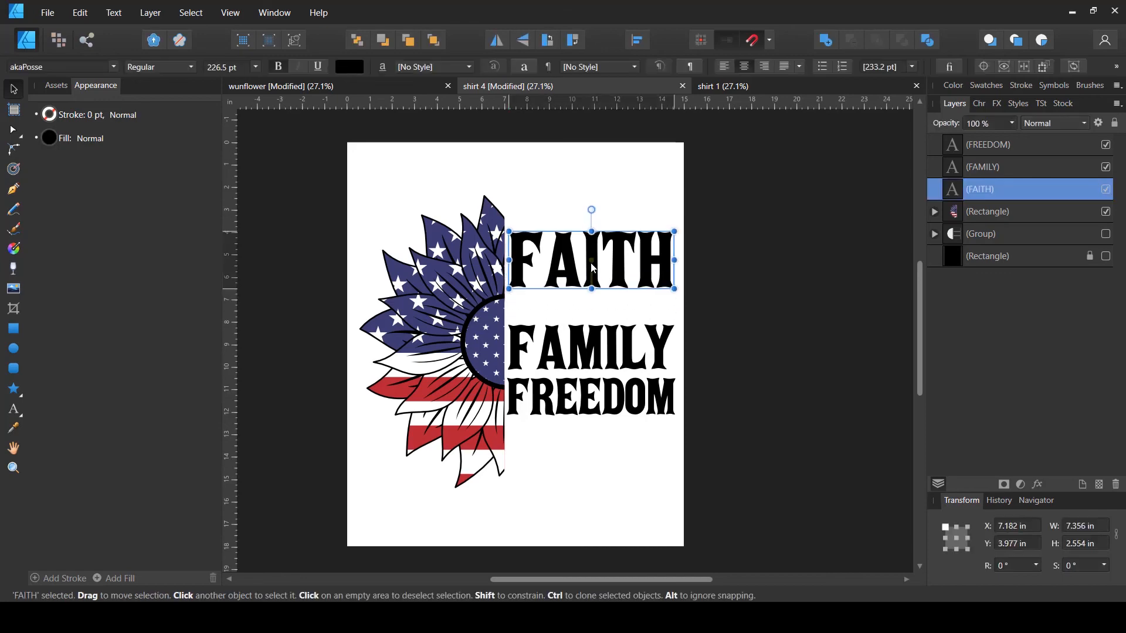
pyautogui.moveTo(576, 394); pyautogui.dragTo(576, 432)
pyautogui.click(585, 393)
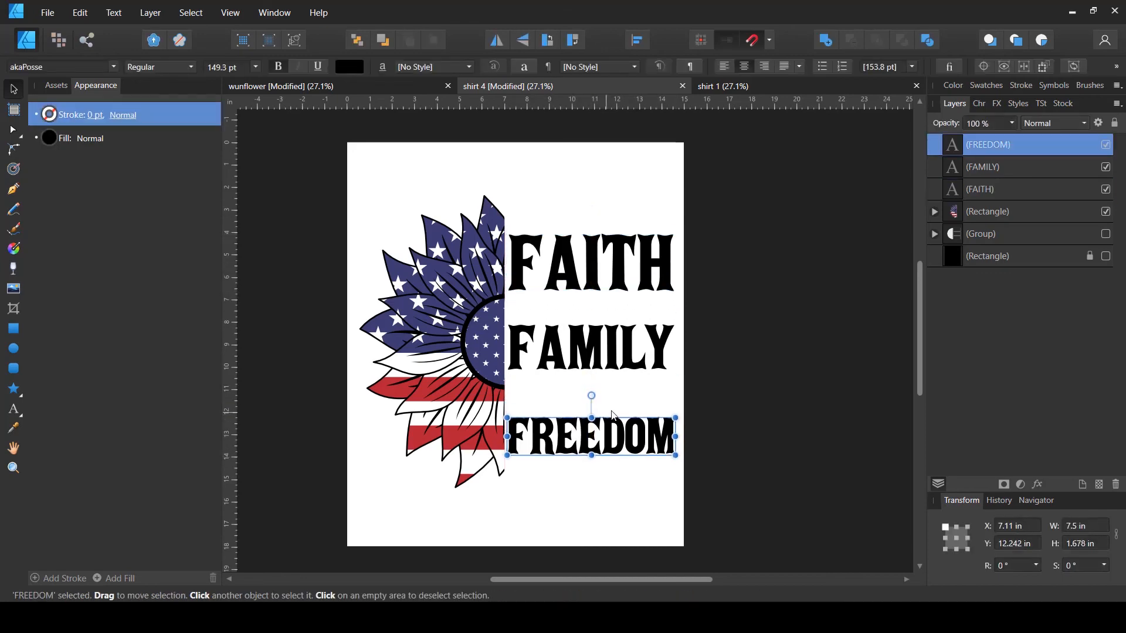
# - Draw a thin black bar about 7.4 in wide and 0.26 in tall beneath FAITH
pyautogui.click(13, 329)
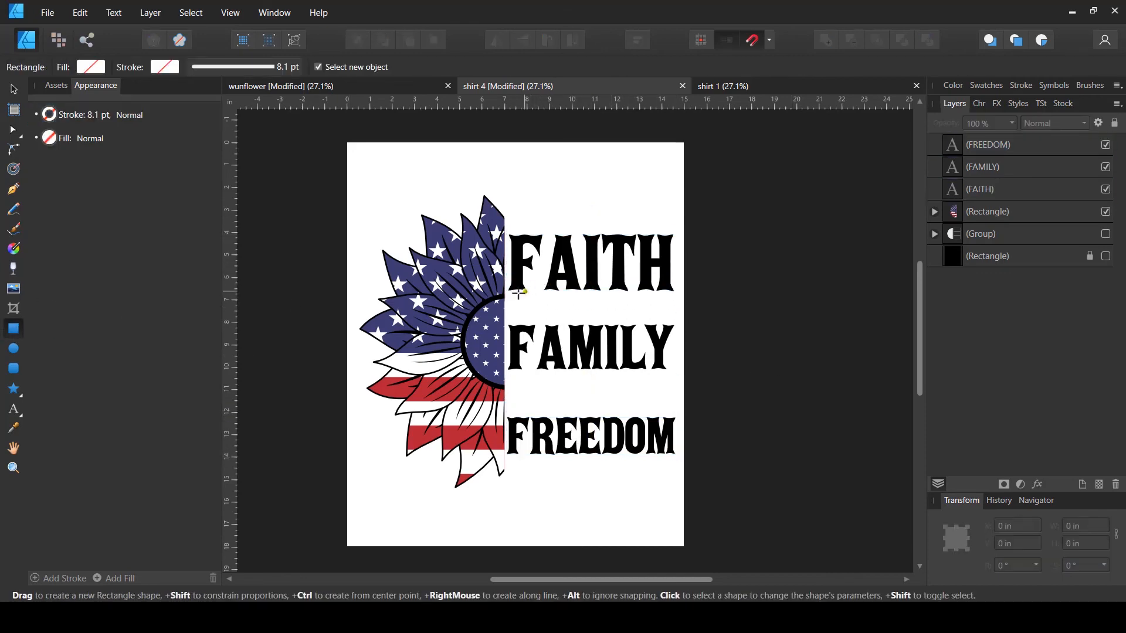
pyautogui.moveTo(527, 295); pyautogui.dragTo(676, 301)
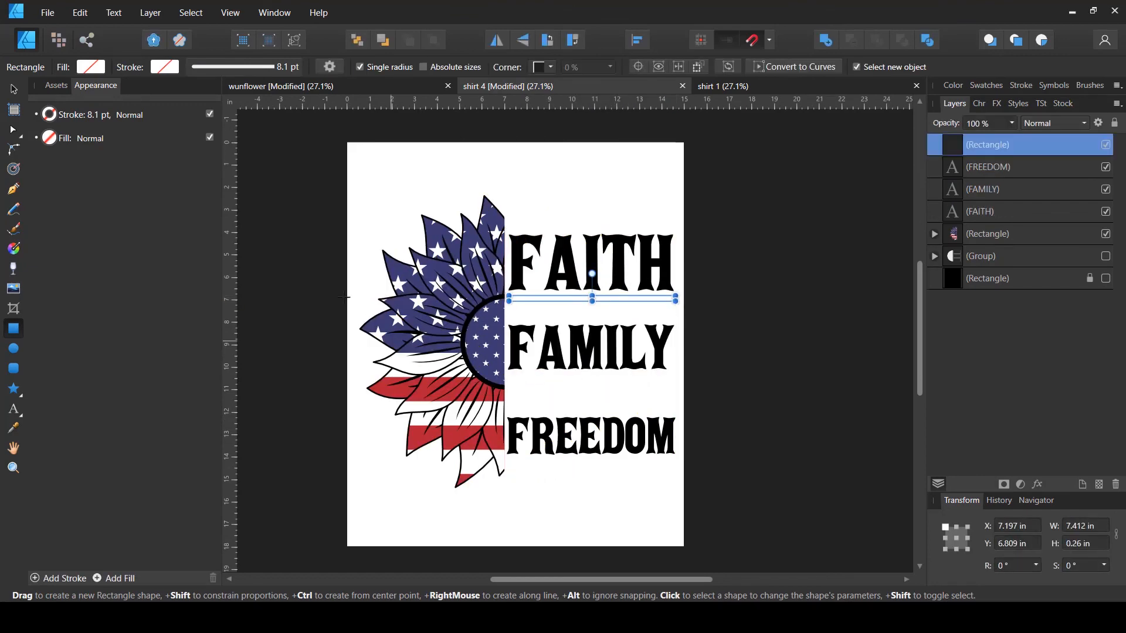
pyautogui.click(93, 67)
pyautogui.click(214, 137)
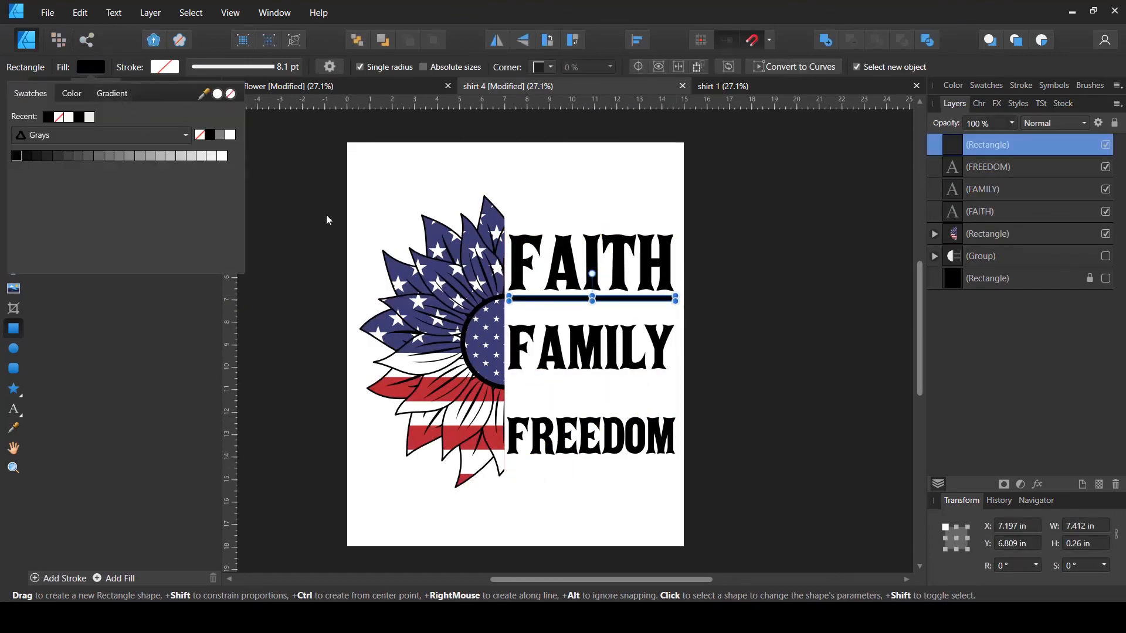
pyautogui.press('v')
pyautogui.click(696, 335)
# - Duplicate the bar and place the copy above FAITH
pyautogui.scroll(1, 703, 331)
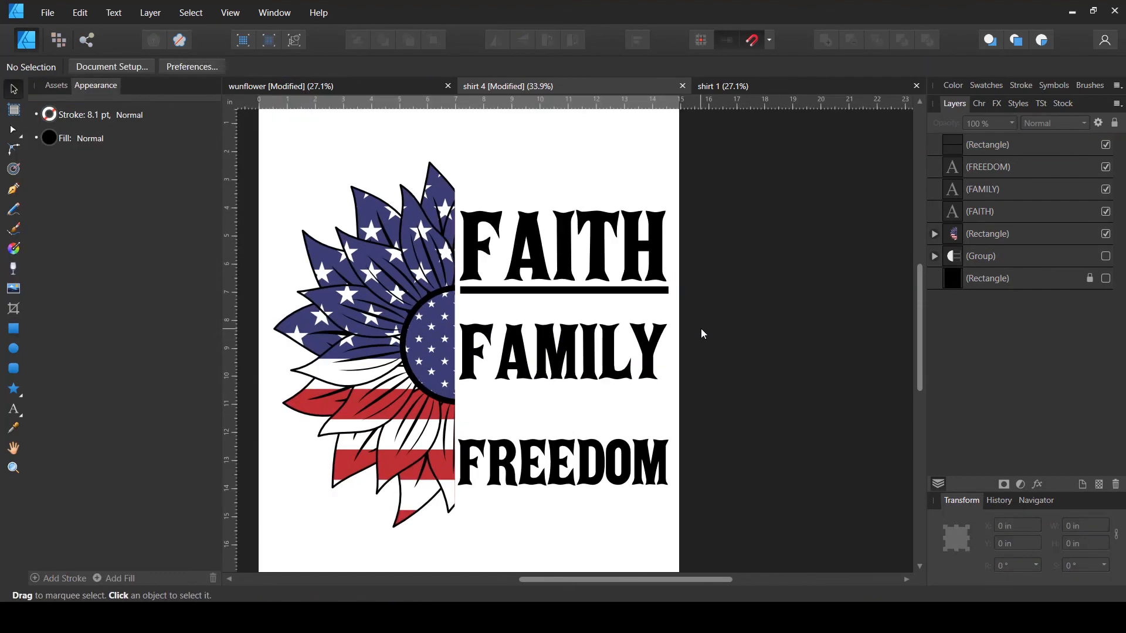
pyautogui.click(601, 292)
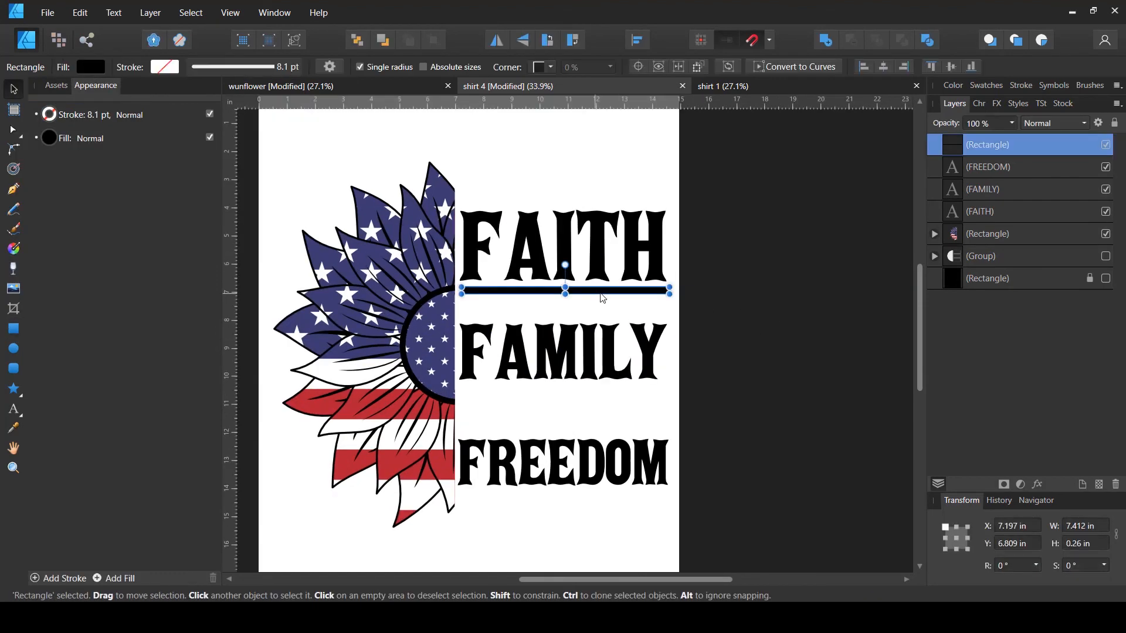
pyautogui.hotkey('ctrl', 'j')
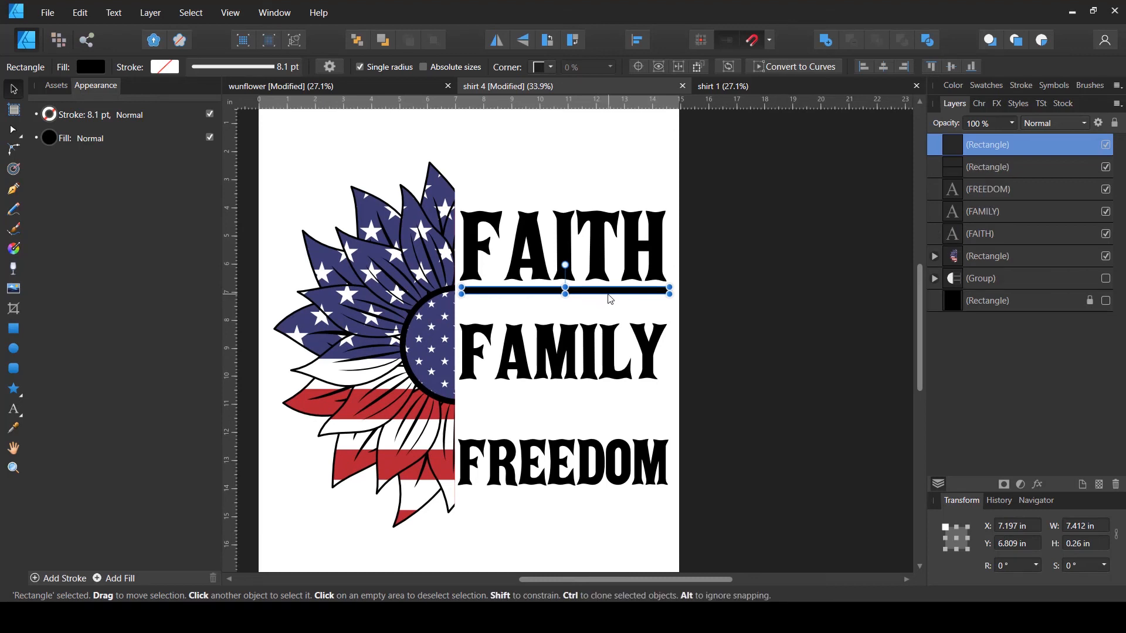
pyautogui.moveTo(609, 296); pyautogui.dragTo(623, 197)
pyautogui.moveTo(631, 271); pyautogui.dragTo(631, 258)
# - Move FAMILY and FREEDOM lower to make room beneath the FAITH bar
pyautogui.click(617, 353)
pyautogui.moveTo(614, 368); pyautogui.dragTo(613, 396)
pyautogui.moveTo(578, 480); pyautogui.dragTo(577, 497)
pyautogui.click(627, 444)
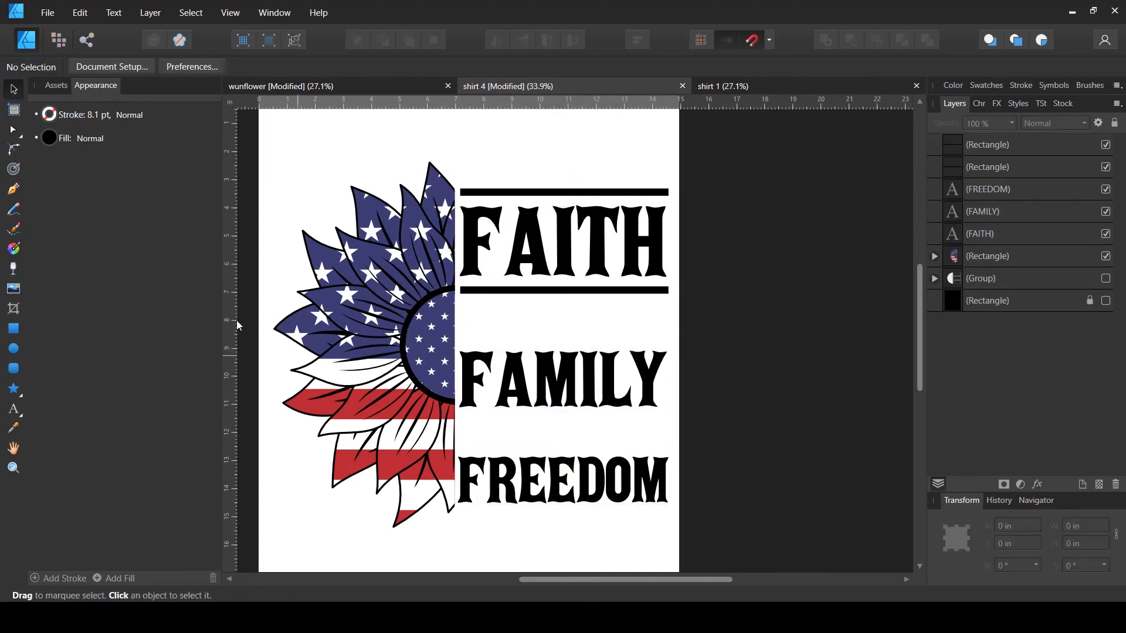
# - Draw a small black star and duplicate it into a row of six stars below the FAITH bar
pyautogui.click(14, 388)
pyautogui.moveTo(467, 307)
pyautogui.mouseDown()
pyautogui.moveTo(501, 342)
pyautogui.moveTo(480, 317)
pyautogui.moveTo(482, 331)
pyautogui.moveTo(520, 327)
pyautogui.mouseUp()
pyautogui.press('v')
pyautogui.hotkey('ctrl', 'j')
pyautogui.hotkey('ctrl', 'j')
pyautogui.hotkey('ctrl', 'j')
pyautogui.hotkey('ctrl', 'j')
pyautogui.hotkey('ctrl', 'j')
pyautogui.keyDown('shift'); pyautogui.click(484, 322); pyautogui.keyUp('shift')
pyautogui.keyDown('shift'); pyautogui.click(519, 322); pyautogui.keyUp('shift')
pyautogui.keyDown('shift'); pyautogui.click(557, 322); pyautogui.keyUp('shift')
pyautogui.keyDown('shift'); pyautogui.click(597, 322); pyautogui.keyUp('shift')
pyautogui.keyDown('shift'); pyautogui.click(635, 321); pyautogui.keyUp('shift')
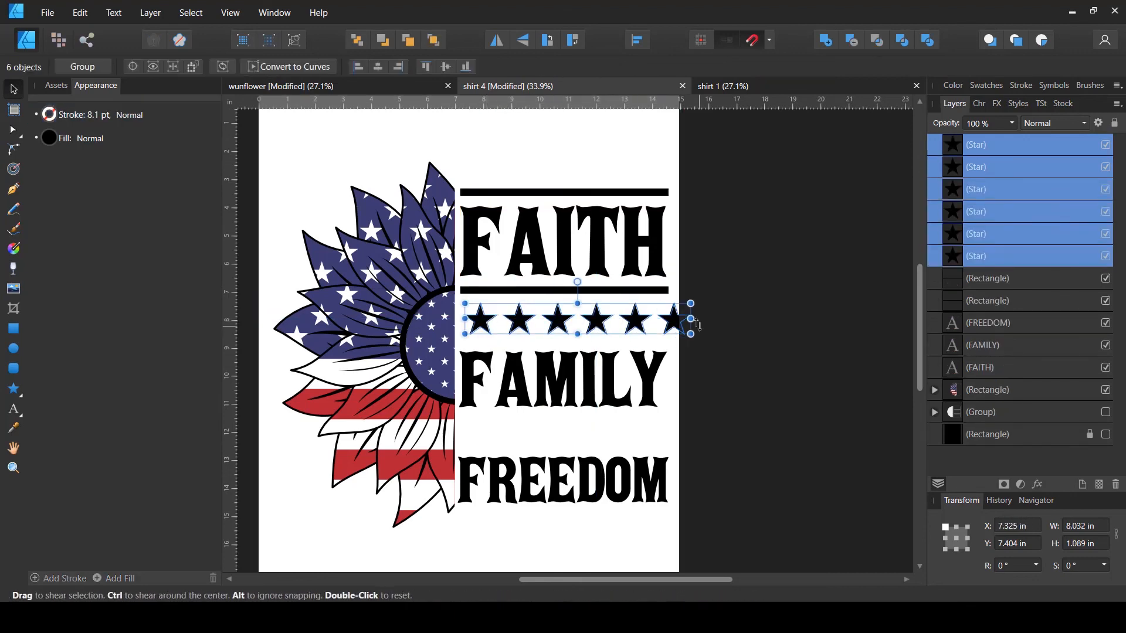
# - Resize and position the star row to match the bar's width
pyautogui.moveTo(690, 334); pyautogui.dragTo(670, 331)
pyautogui.moveTo(652, 319); pyautogui.dragTo(634, 336)
pyautogui.click(721, 328)
# - Duplicate the bar and place the copy beneath the star row
pyautogui.click(653, 314)
pyautogui.click(635, 290)
pyautogui.hotkey('ctrl', 'j')
pyautogui.moveTo(648, 384); pyautogui.dragTo(649, 379)
# - Group the star row with its two bars
pyautogui.click(636, 335)
pyautogui.keyDown('shift'); pyautogui.click(653, 315); pyautogui.keyUp('shift')
pyautogui.keyDown('shift'); pyautogui.click(618, 314); pyautogui.keyUp('shift')
pyautogui.keyDown('shift'); pyautogui.click(513, 315); pyautogui.keyUp('shift')
pyautogui.hotkey('ctrl', 'g')
# - Duplicate the bar-and-star group, place the copy between FAMILY and FREEDOM, and nudge FREEDOM lower
pyautogui.hotkey('ctrl', 'j')
pyautogui.moveTo(562, 316); pyautogui.dragTo(561, 438)
pyautogui.moveTo(560, 482); pyautogui.dragTo(560, 494)
pyautogui.moveTo(653, 315); pyautogui.dragTo(653, 308)
# - Nudge FAITH slightly higher above its star band
pyautogui.click(716, 320)
pyautogui.moveTo(629, 252); pyautogui.dragTo(629, 248)
pyautogui.click(643, 329)
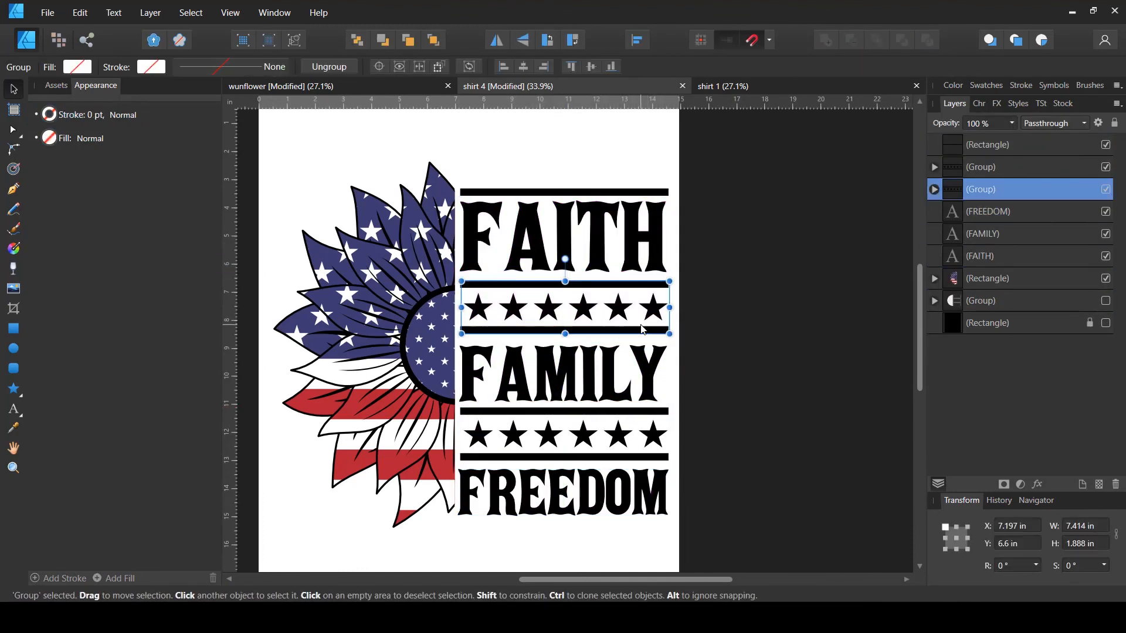
# - Reposition the star bands and FREEDOM slightly to even out the vertical spacing of the text column
pyautogui.click(709, 331)
pyautogui.moveTo(643, 329); pyautogui.dragTo(629, 357)
pyautogui.moveTo(653, 413); pyautogui.dragTo(653, 407)
pyautogui.moveTo(621, 498); pyautogui.dragTo(622, 489)
pyautogui.moveTo(712, 164); pyautogui.dragTo(545, 487)
pyautogui.moveTo(564, 178); pyautogui.dragTo(564, 190)
pyautogui.click(749, 310)
# - Duplicate the top bar and place the copy beneath FREEDOM
pyautogui.click(633, 193)
pyautogui.hotkey('ctrl', 'j')
pyautogui.moveTo(633, 193); pyautogui.dragTo(633, 504)
pyautogui.click(764, 443)
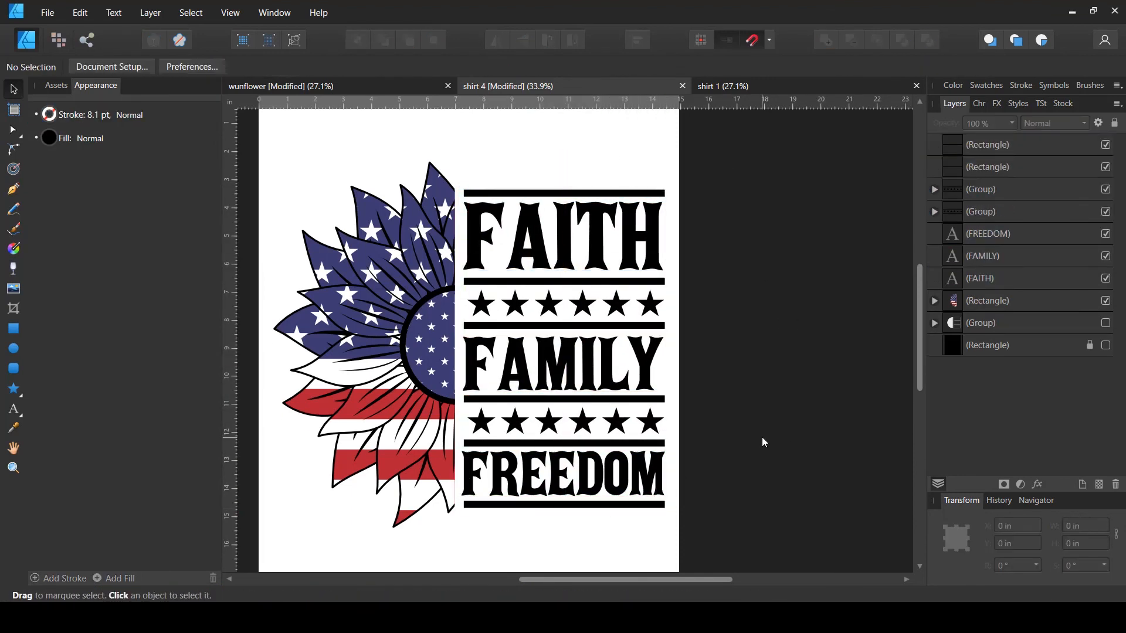
# - Select the whole text-and-bar column and nudge it slightly
pyautogui.moveTo(757, 153); pyautogui.dragTo(553, 547)
pyautogui.moveTo(553, 481); pyautogui.dragTo(551, 479)
pyautogui.click(742, 429)
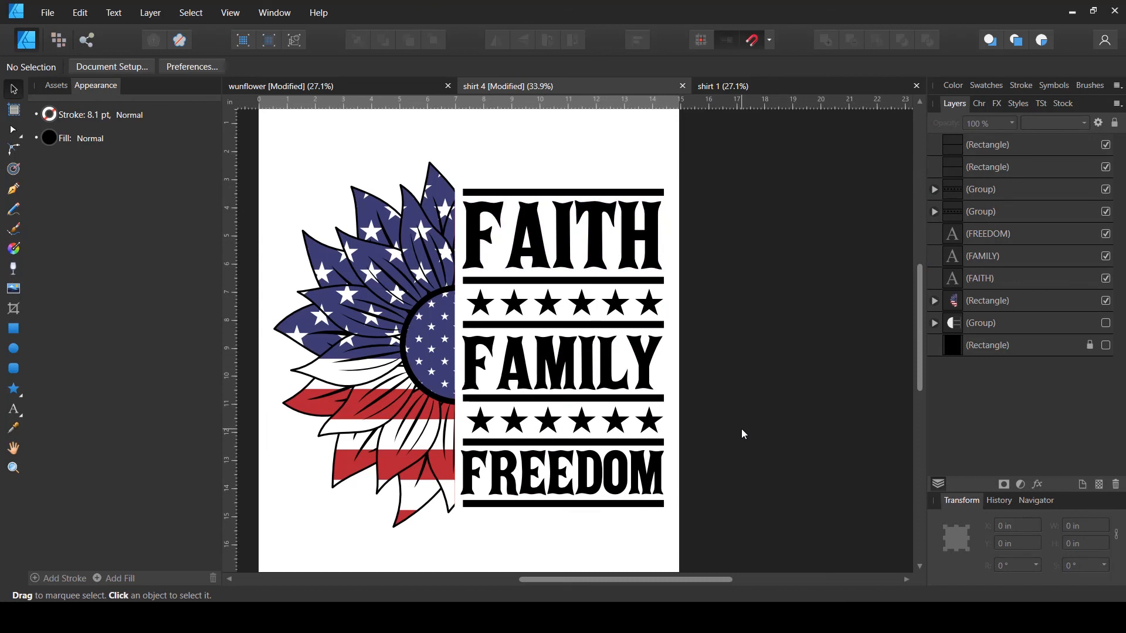
pyautogui.click(21, 392)
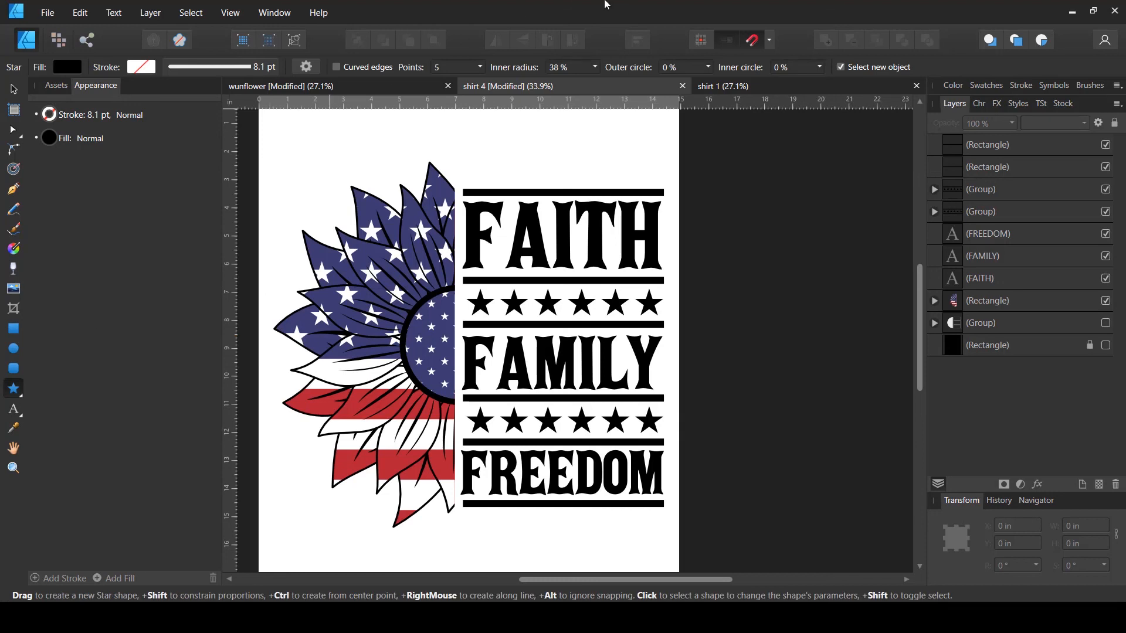
pyautogui.click(14, 89)
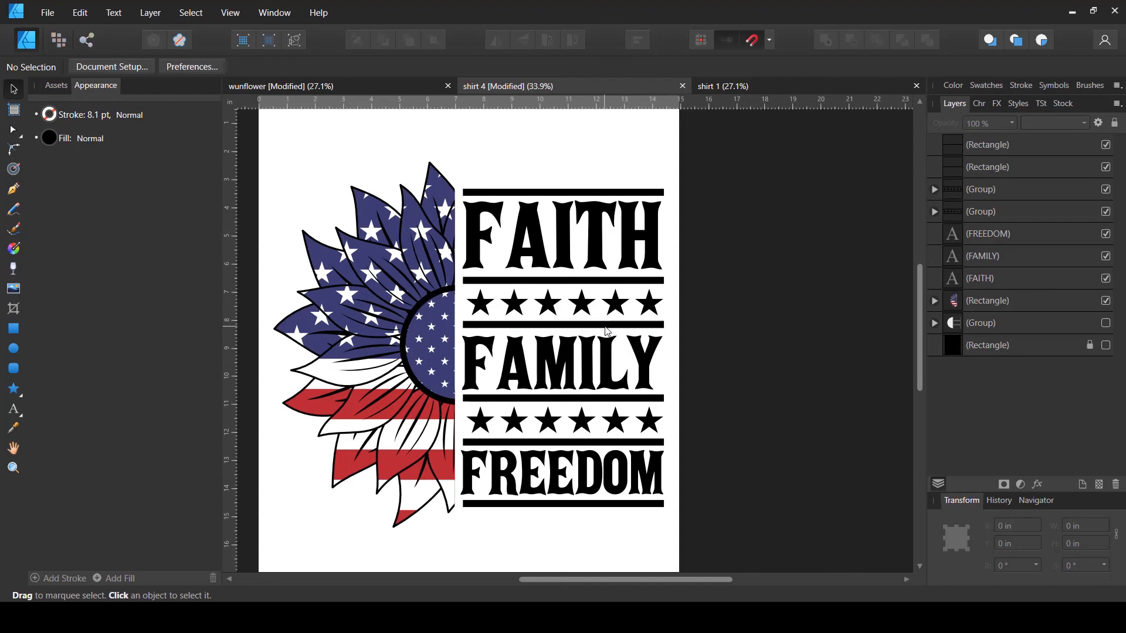
# - Color FAITH navy blue and FAMILY red, sampling the colours from the sunflower's flag petals
pyautogui.click(594, 242)
pyautogui.click(49, 138)
pyautogui.moveTo(203, 165); pyautogui.dragTo(362, 406)
pyautogui.click(217, 165)
pyautogui.click(551, 364)
pyautogui.click(49, 138)
pyautogui.click(218, 165)
pyautogui.click(699, 397)
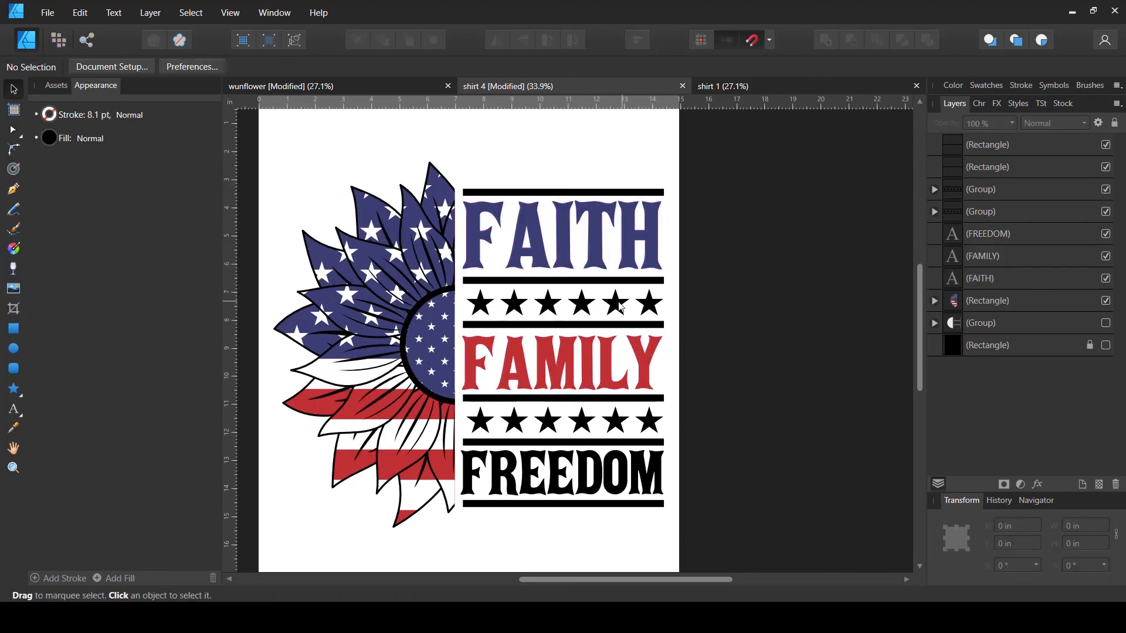
# - Select the six stars in the upper star row and color them red
pyautogui.click(618, 304)
pyautogui.click(934, 212)
pyautogui.click(970, 234)
pyautogui.keyDown('shift'); pyautogui.click(970, 344); pyautogui.keyUp('shift')
pyautogui.click(50, 138)
pyautogui.moveTo(204, 166); pyautogui.dragTo(358, 395)
pyautogui.click(218, 166)
# - Select the six stars in the lower star row and color them navy blue, matching FAITH
pyautogui.click(934, 189)
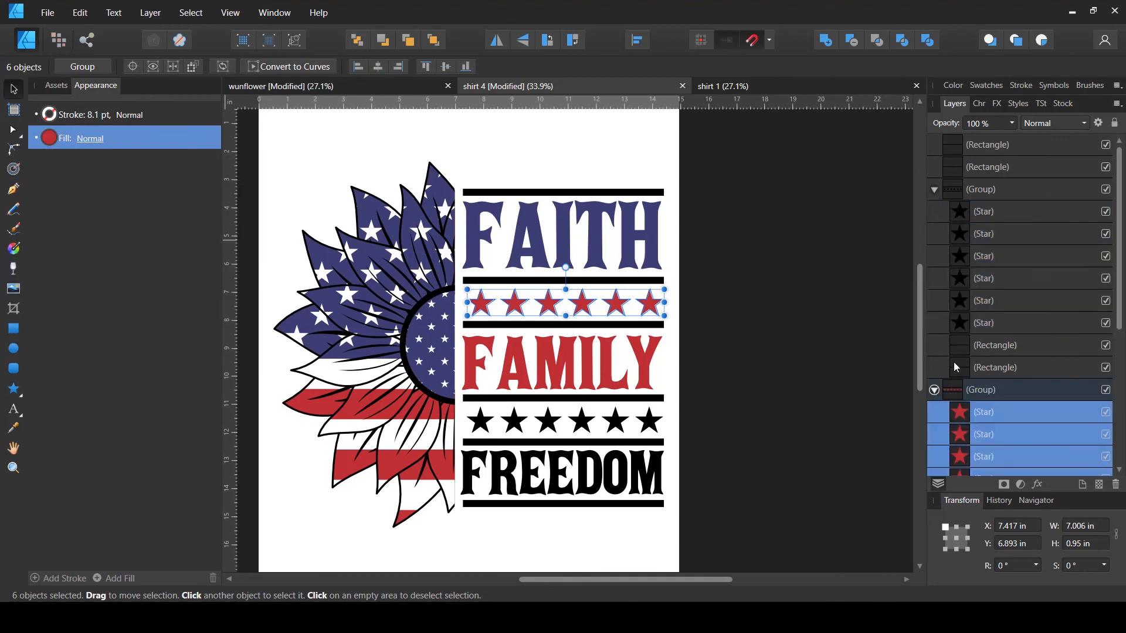
pyautogui.click(934, 390)
pyautogui.click(970, 212)
pyautogui.keyDown('shift'); pyautogui.click(970, 323); pyautogui.keyUp('shift')
pyautogui.click(50, 138)
pyautogui.moveTo(204, 165); pyautogui.dragTo(507, 232)
pyautogui.click(796, 401)
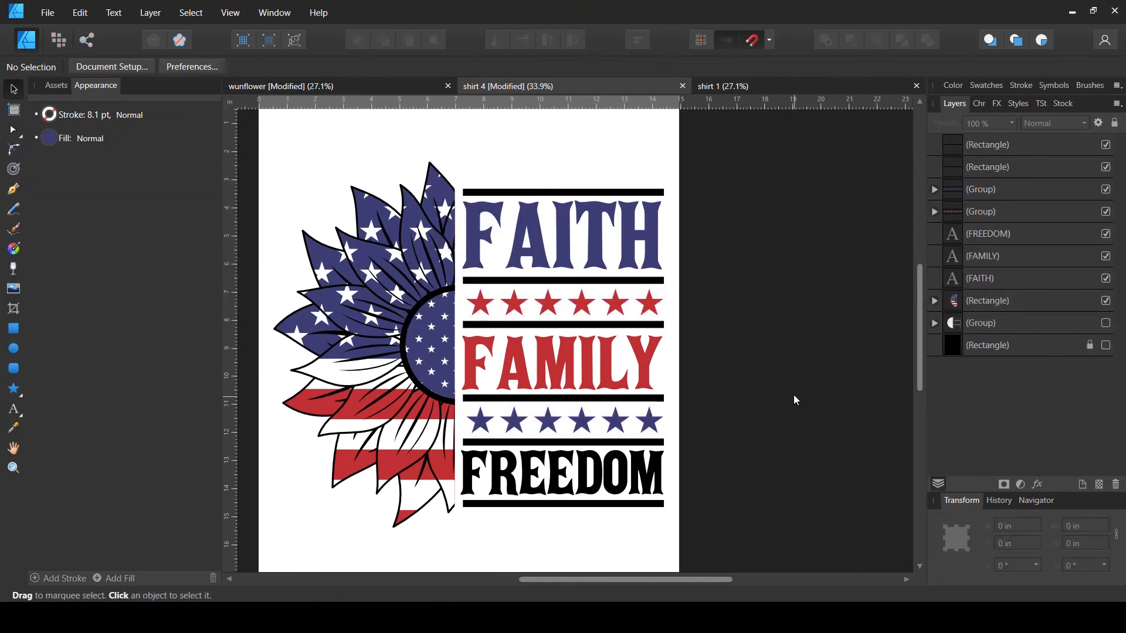
# - Color the two bars framing the lower star row red
pyautogui.click(934, 190)
pyautogui.click(970, 344)
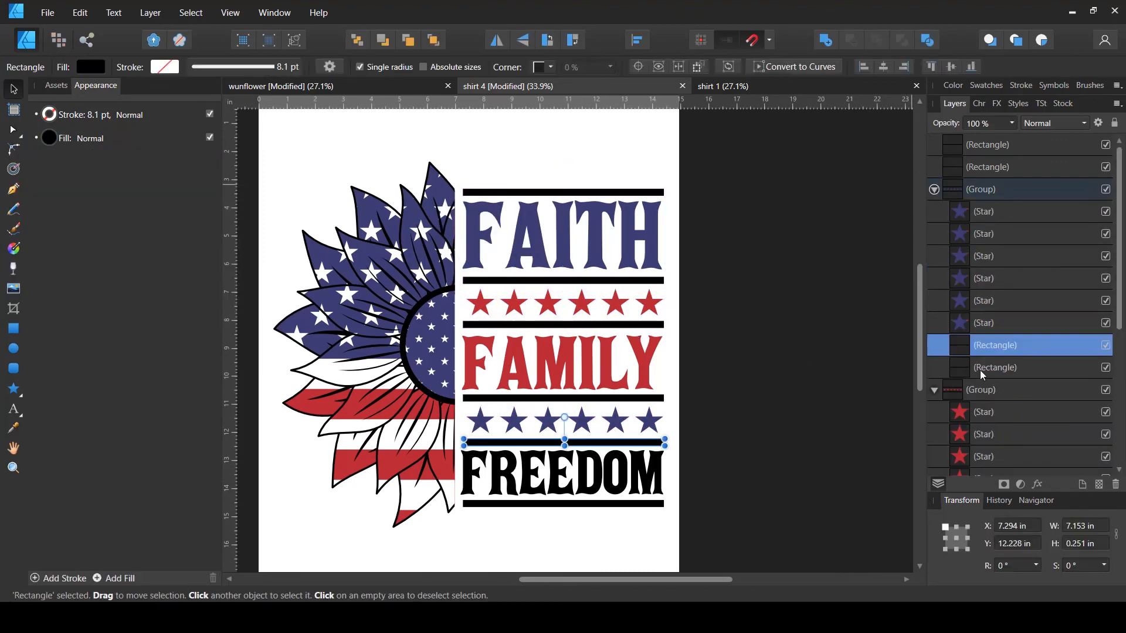
pyautogui.keyDown('shift'); pyautogui.click(970, 367); pyautogui.keyUp('shift')
pyautogui.click(49, 137)
# - Color the two bars framing the upper star row navy blue, matching FAITH
pyautogui.click(934, 190)
pyautogui.click(970, 368)
pyautogui.keyDown('shift'); pyautogui.click(971, 390); pyautogui.keyUp('shift')
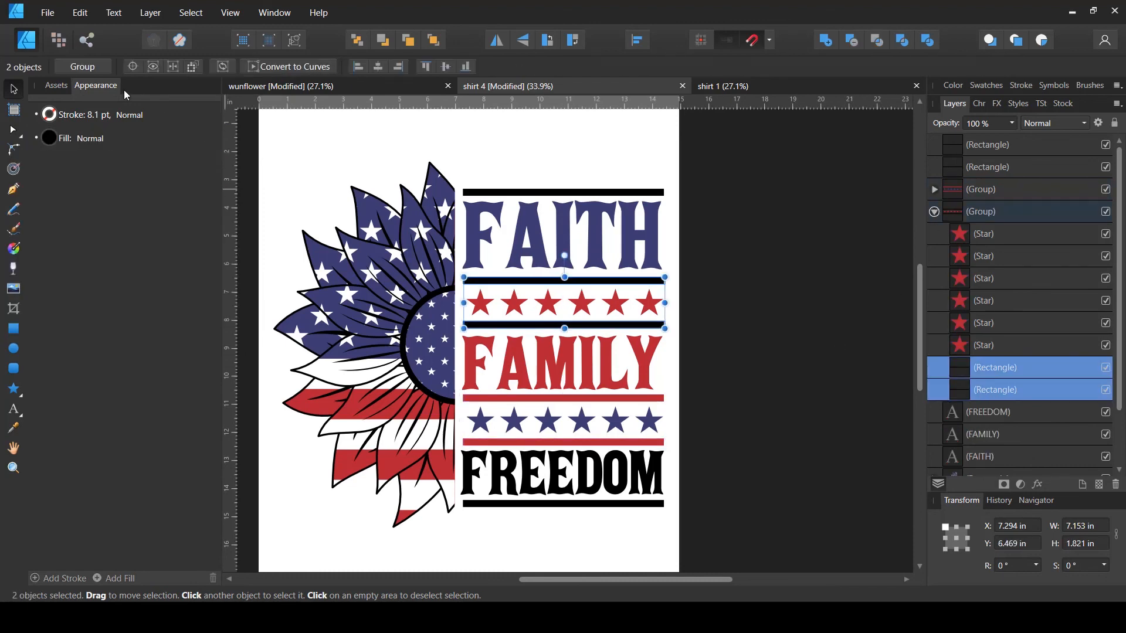
pyautogui.click(49, 138)
pyautogui.moveTo(203, 166); pyautogui.dragTo(497, 234)
# - Color the top bar above FAITH red
pyautogui.click(934, 211)
pyautogui.click(633, 192)
pyautogui.click(50, 138)
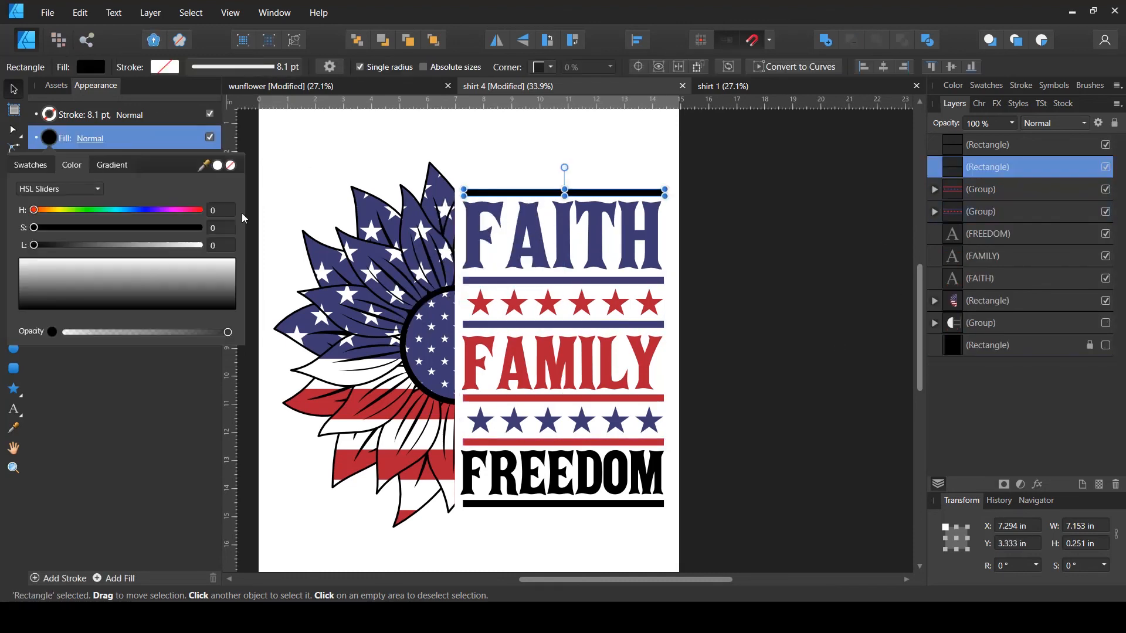
pyautogui.moveTo(203, 165); pyautogui.dragTo(520, 244)
# - Color the bar beneath FREEDOM navy blue
pyautogui.click(487, 503)
pyautogui.click(49, 138)
pyautogui.click(764, 352)
pyautogui.click(563, 477)
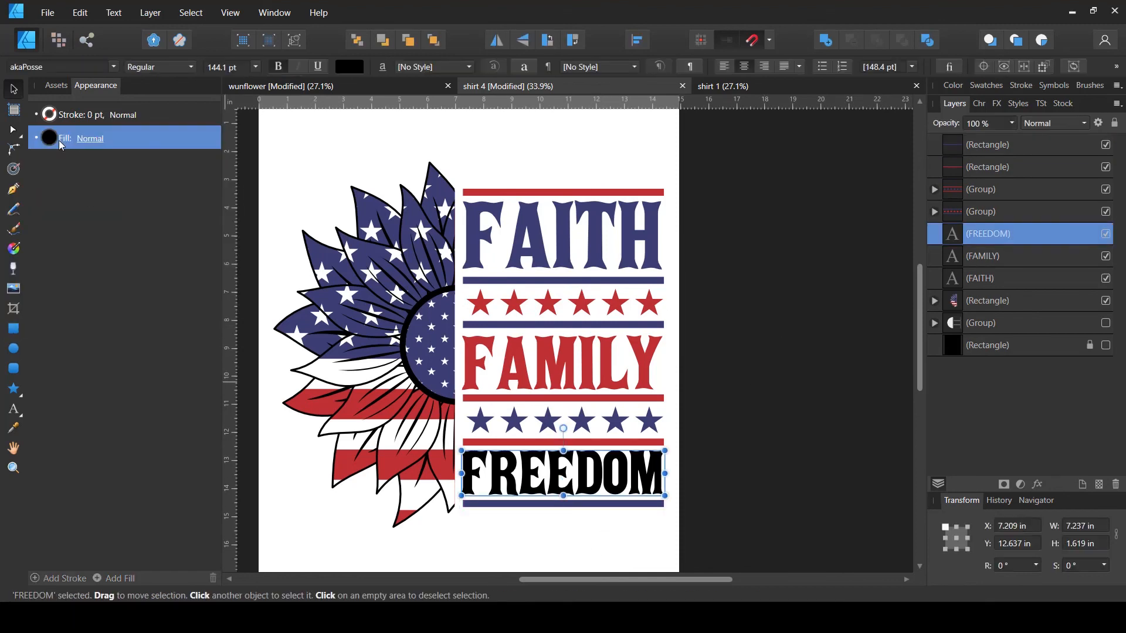
pyautogui.click(740, 403)
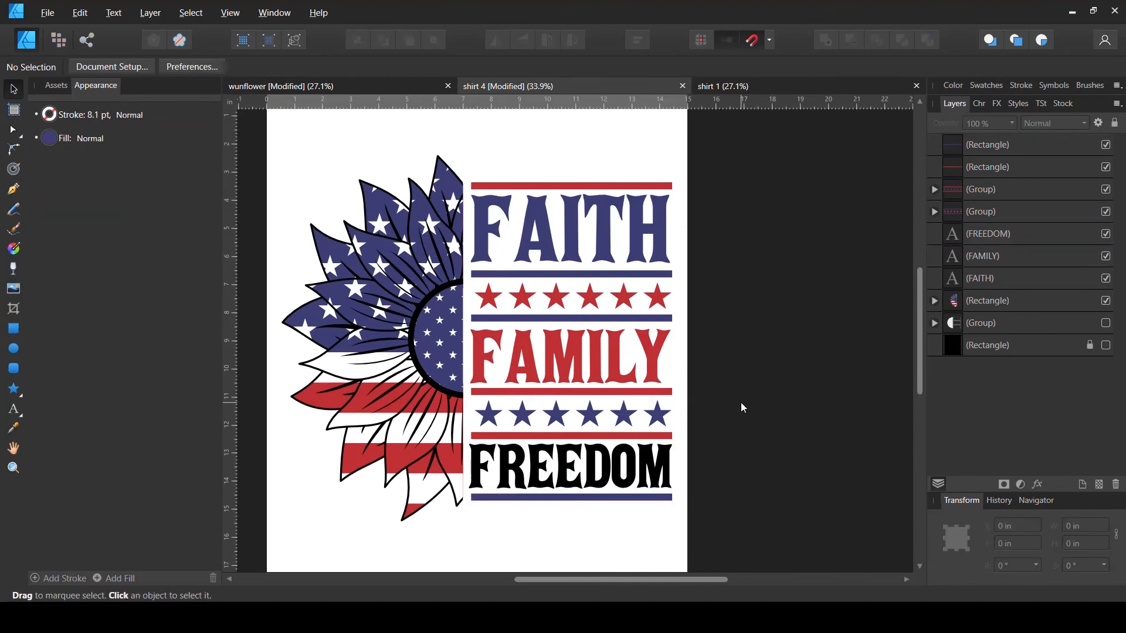